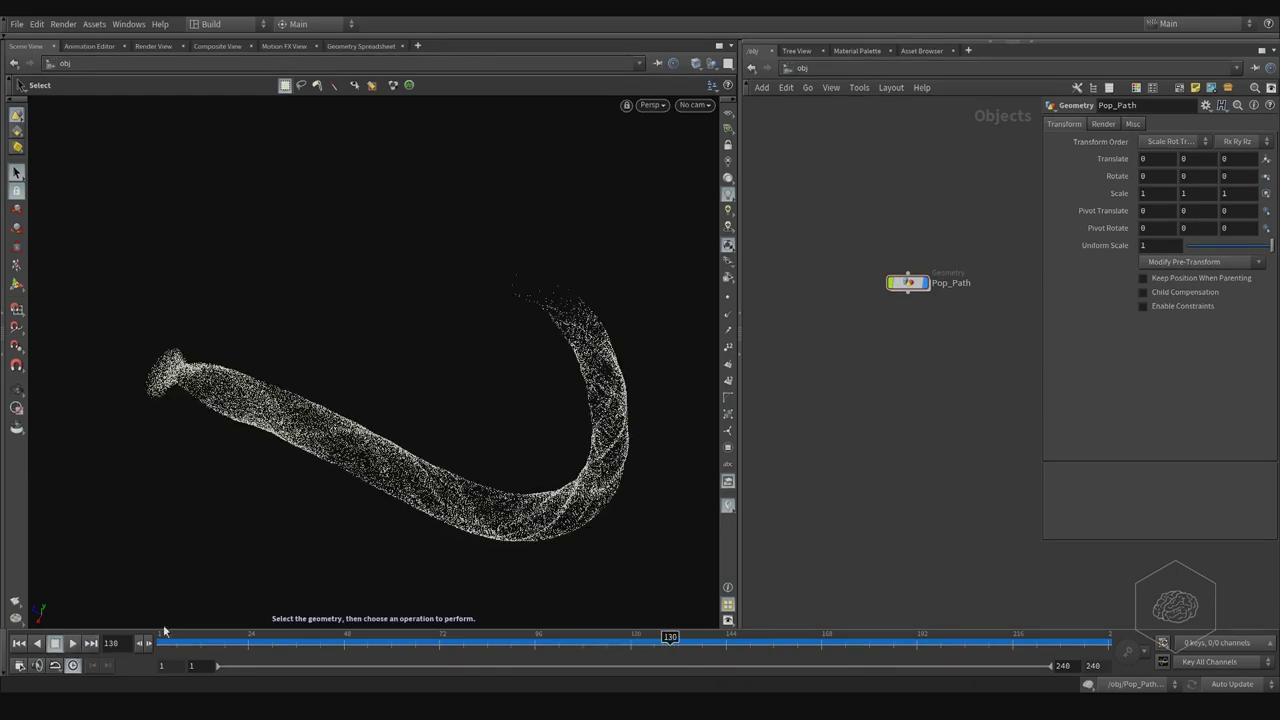
Open the Pop_Path geometry network and select the curve1 node to show its parameters
drag(951, 163, 852, 378)
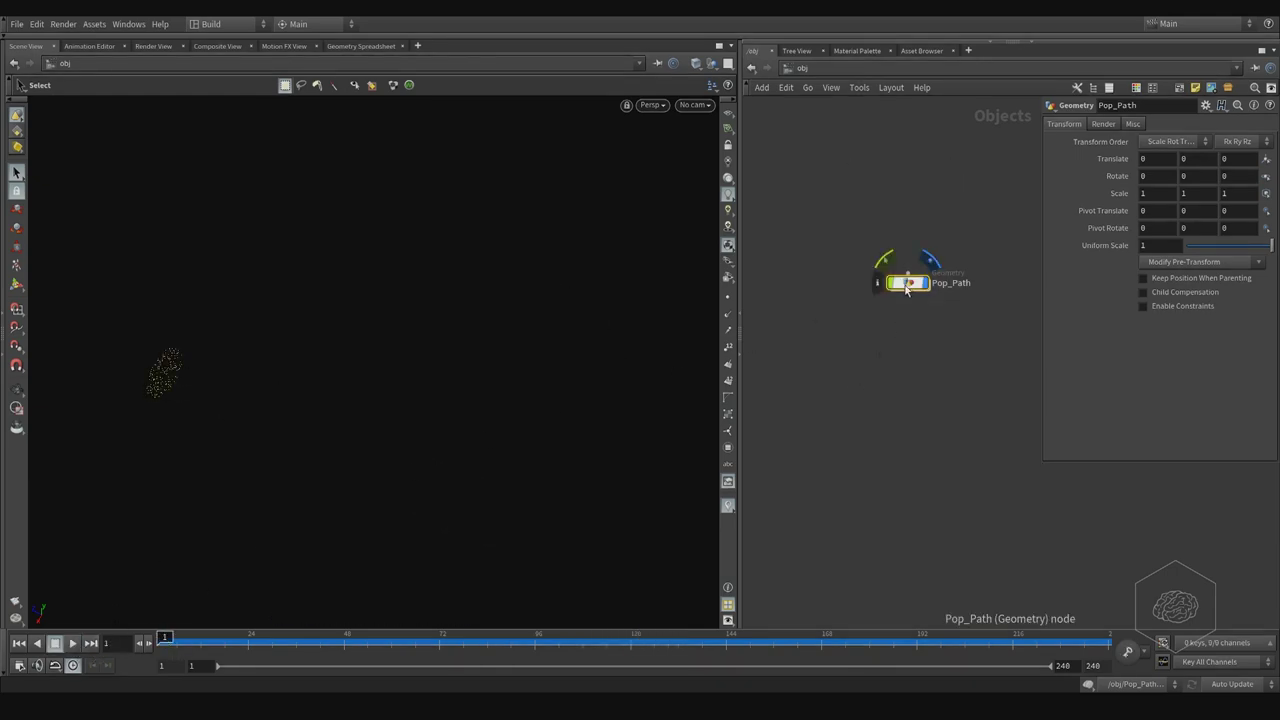
double_click(908, 283)
middle_drag(957, 255, 1006, 485)
middle_drag(863, 285, 834, 433)
click(960, 339)
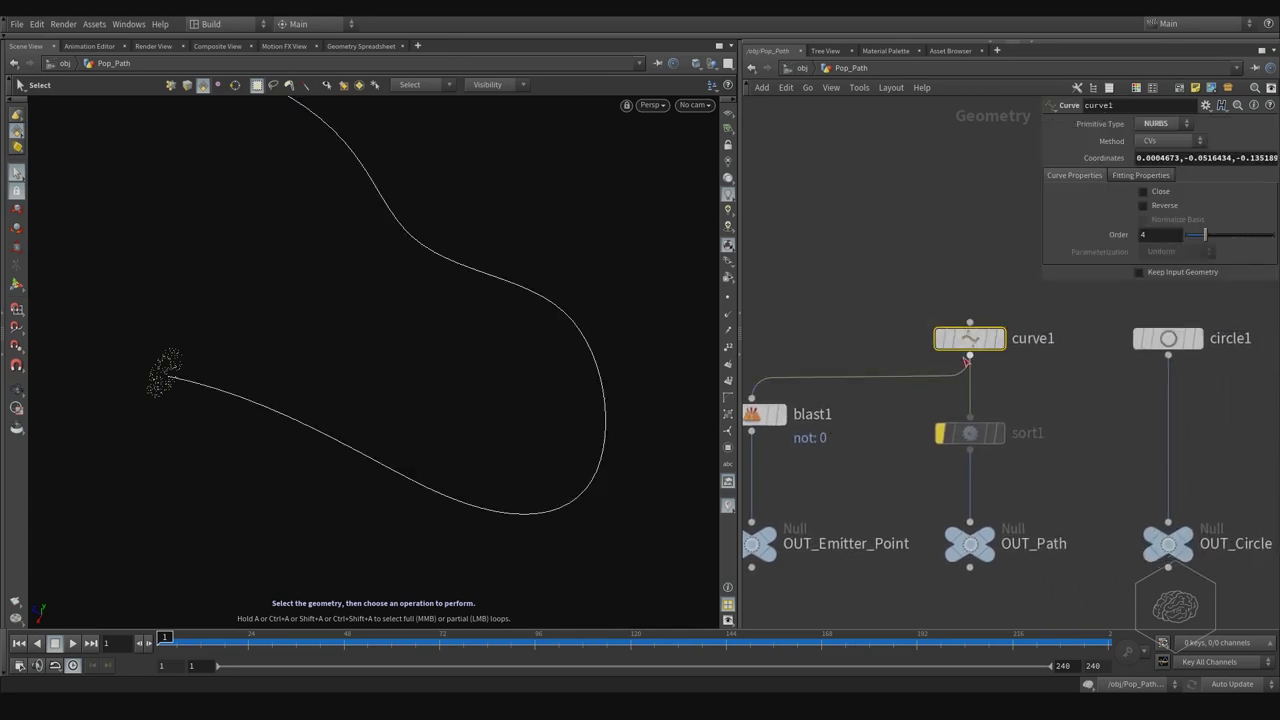
middle_drag(1029, 380, 980, 376)
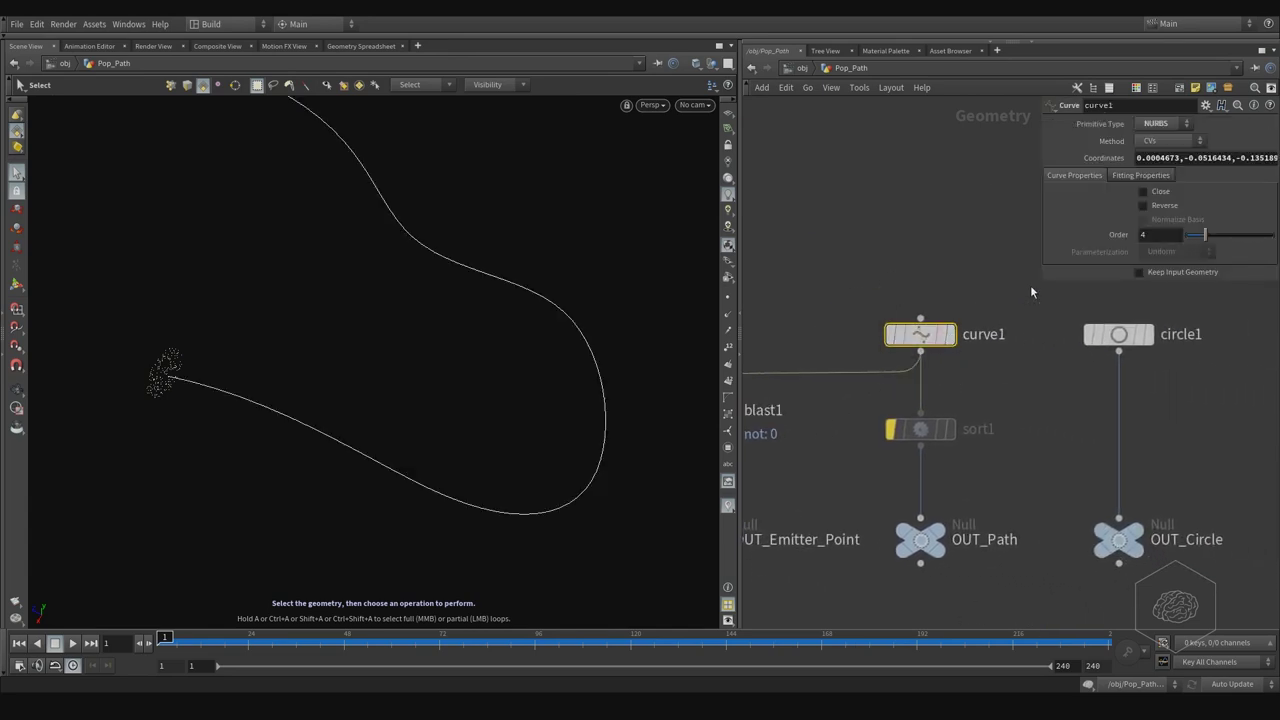
Set the primitive type of curve1 to Polygon
click(1165, 125)
click(1160, 160)
click(1160, 125)
click(1158, 125)
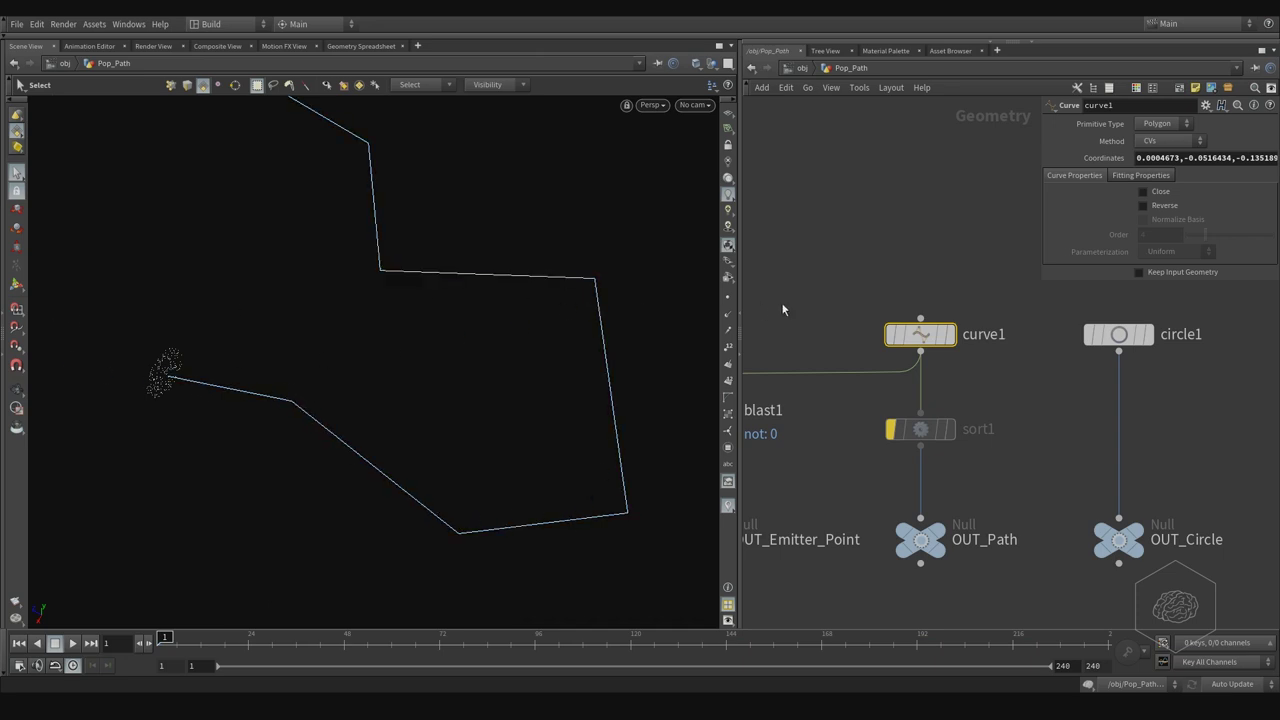
Display curve1 in the viewport with its points and point numbers shown
click(729, 298)
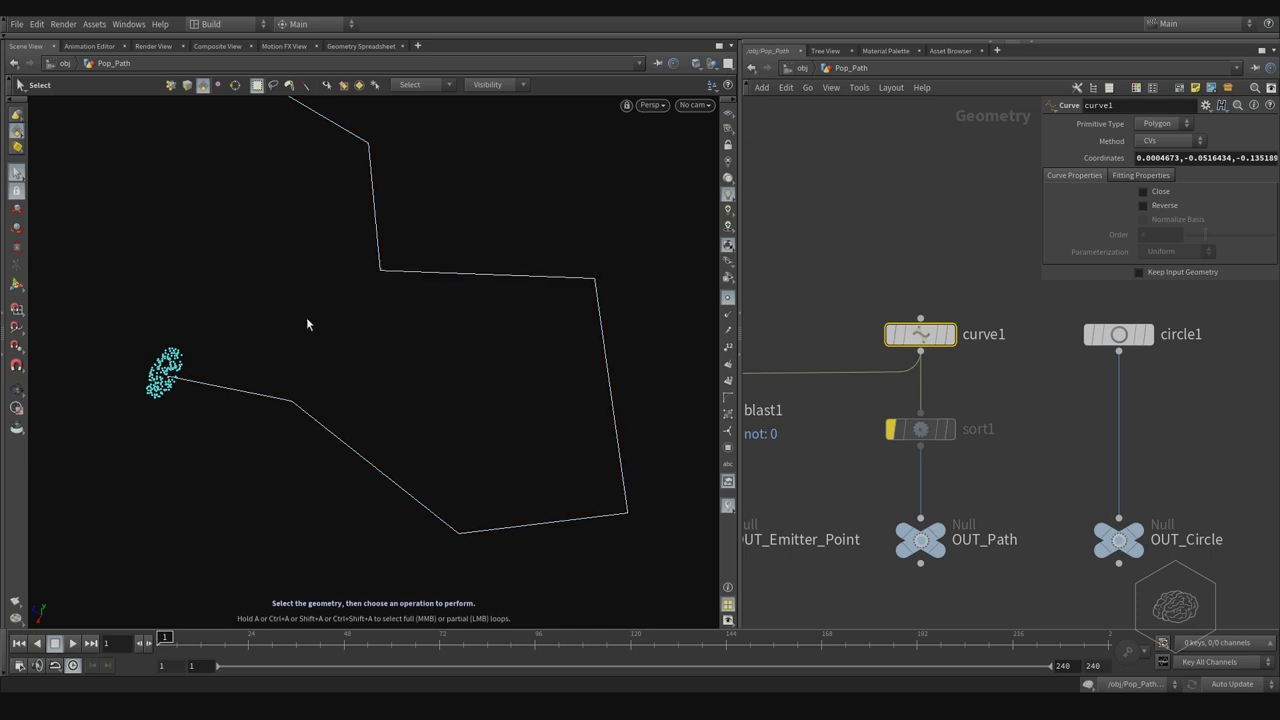
click(729, 298)
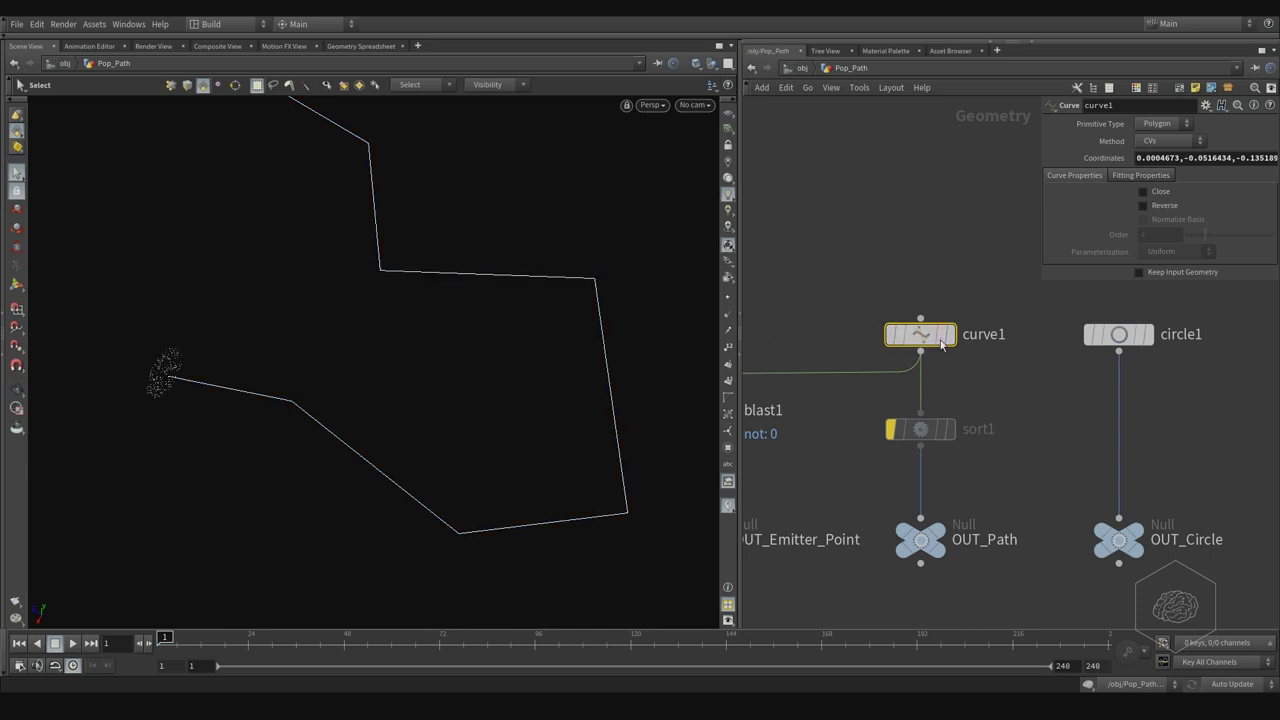
click(950, 341)
click(728, 346)
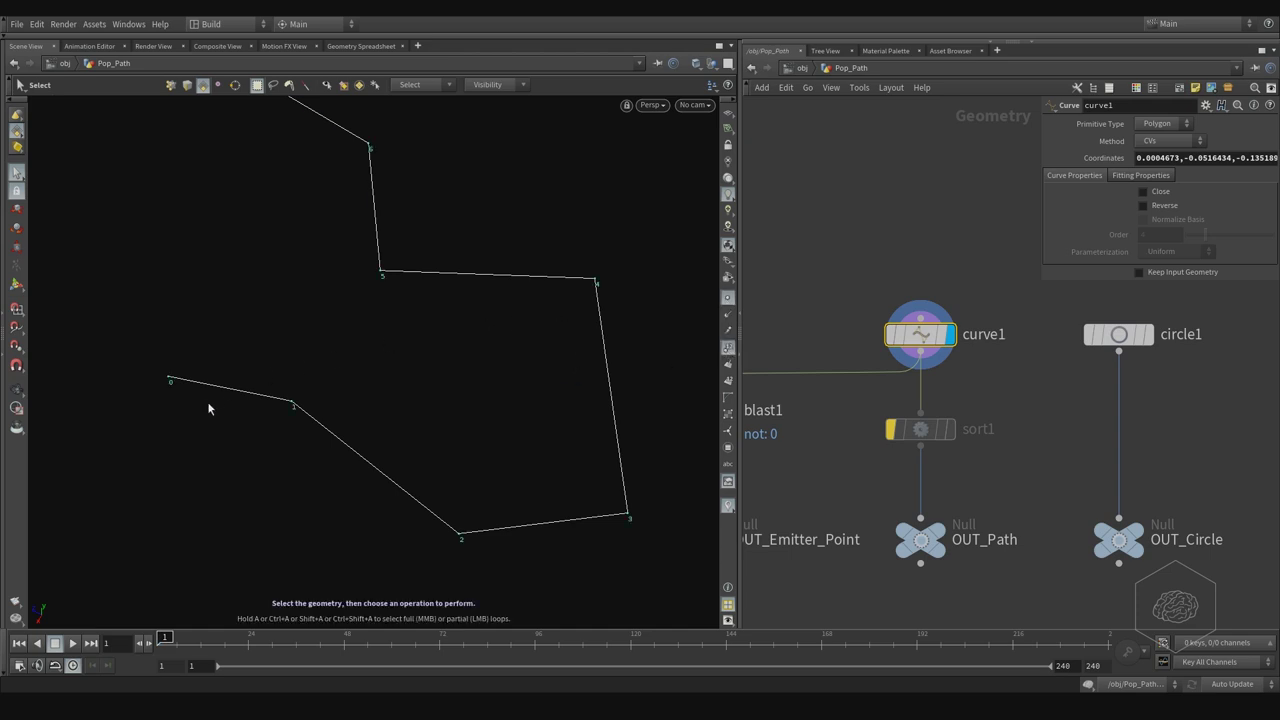
Switch curve1's primitive type to NURBS and inspect the smoothed curve from another angle
click(1171, 124)
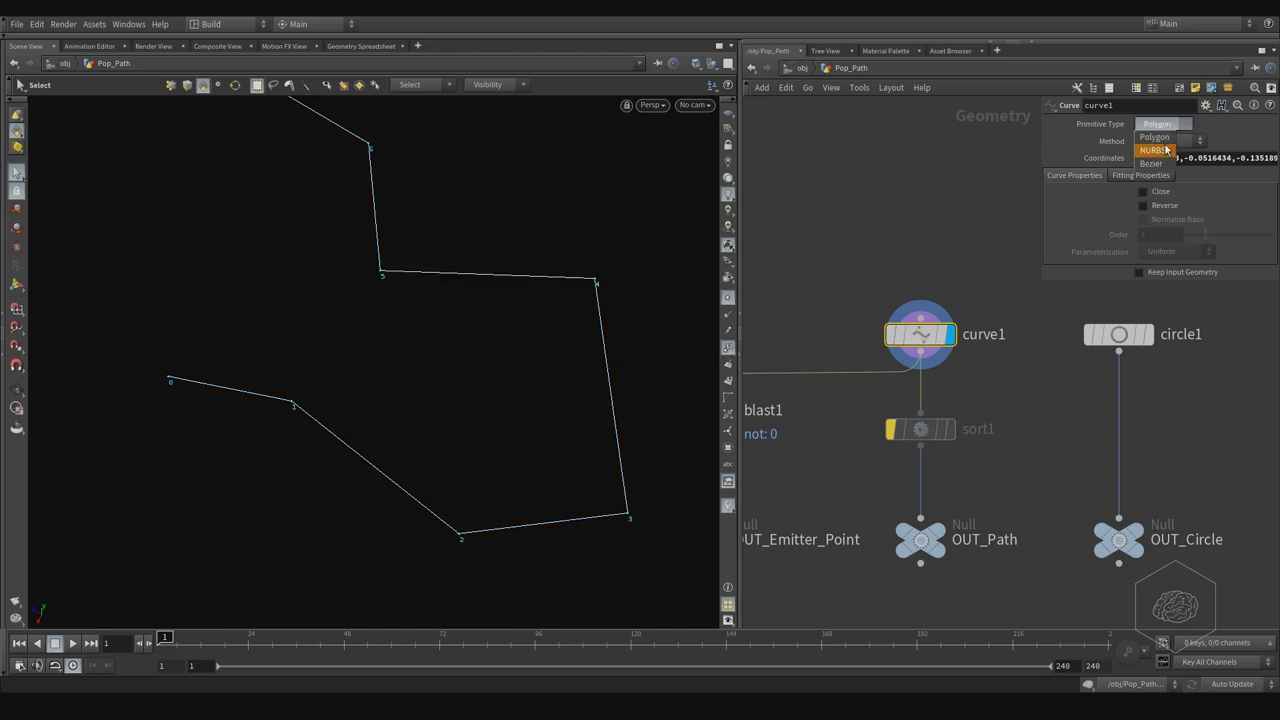
click(1160, 139)
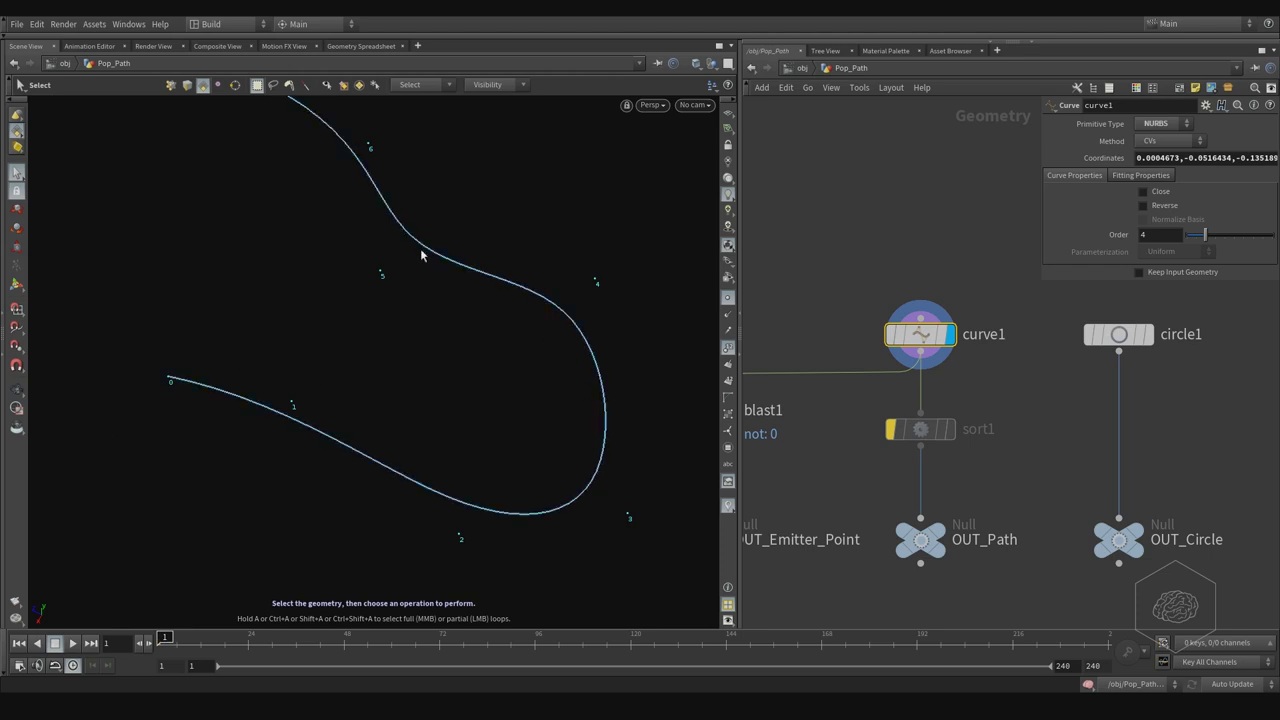
key(Escape)
drag(500, 396, 510, 305)
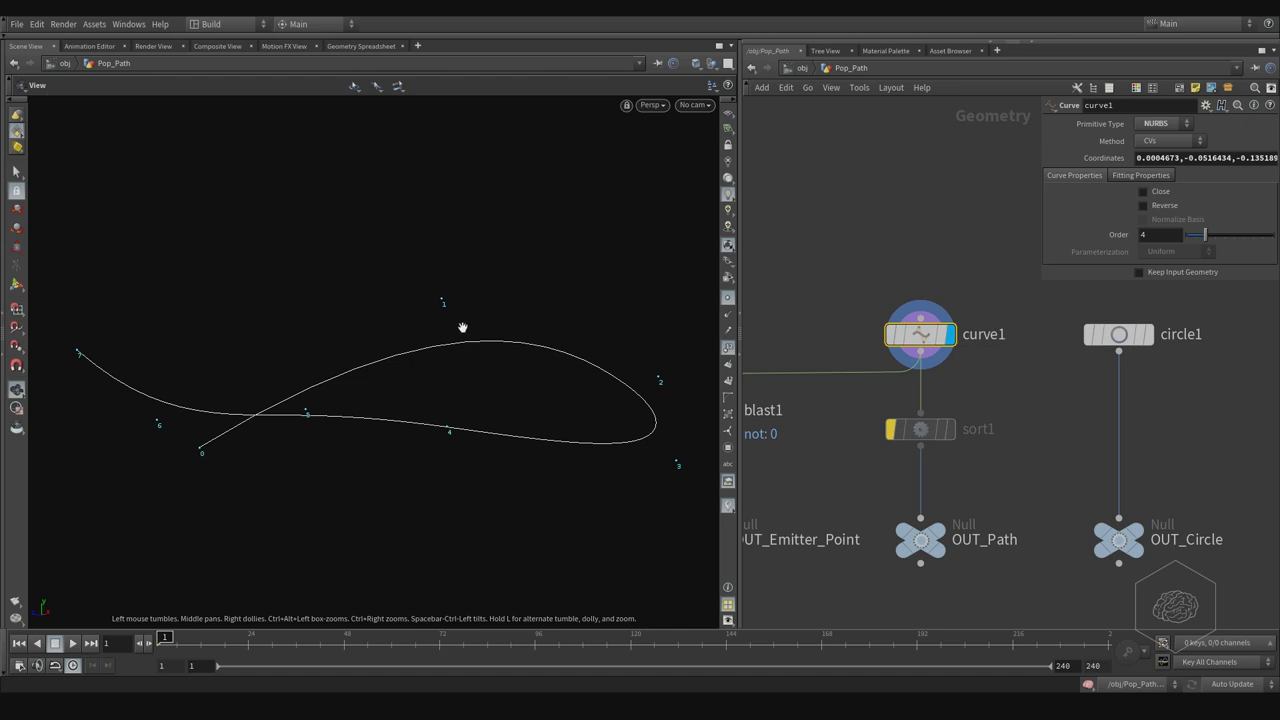
drag(373, 390, 697, 292)
key(s)
Display the blast1 node and examine the emitter point it isolates from the curve
middle_drag(831, 252, 965, 186)
click(881, 367)
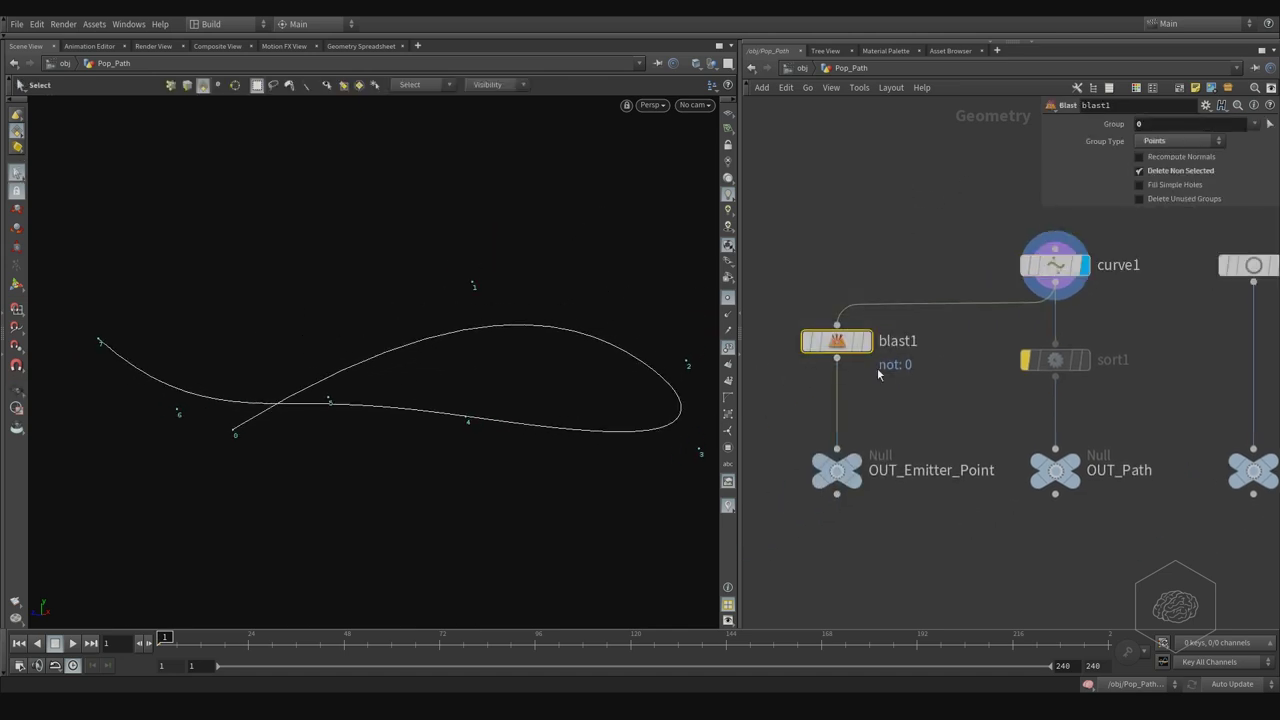
key(r)
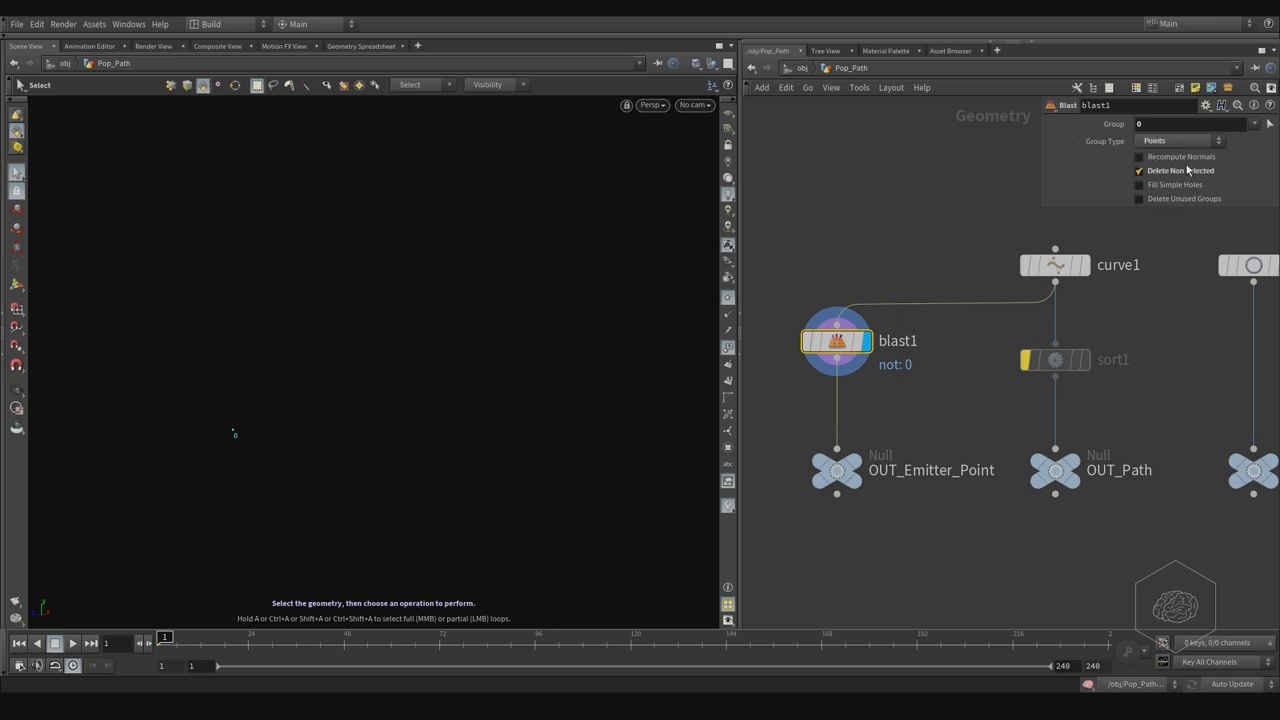
key(Escape)
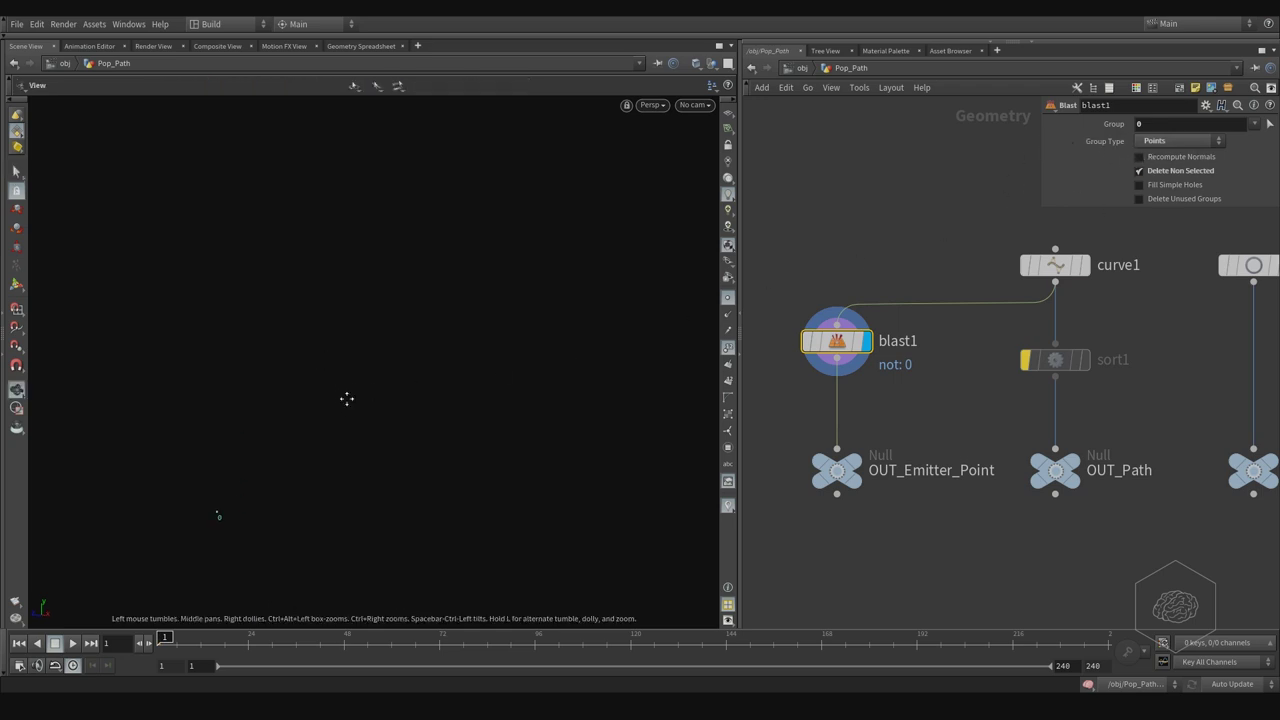
key(s)
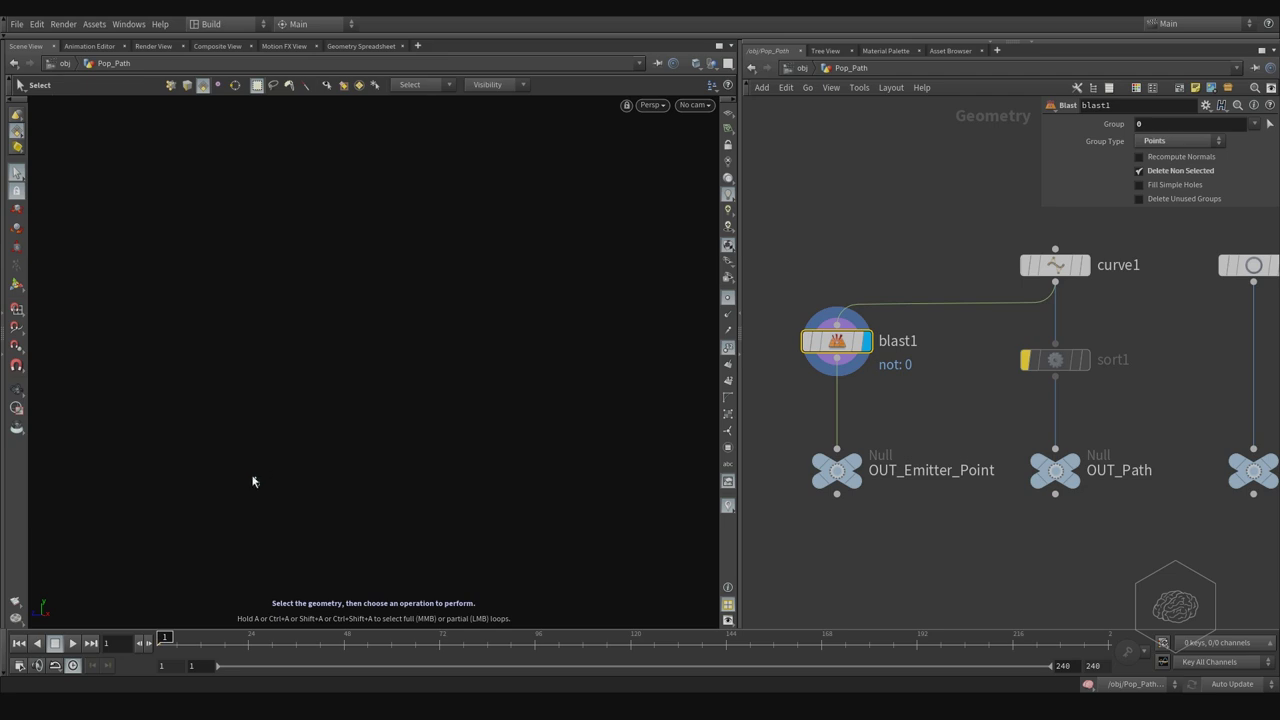
Check the OUT_Emitter_Point null and display the OUT_Path null in the viewport
click(837, 470)
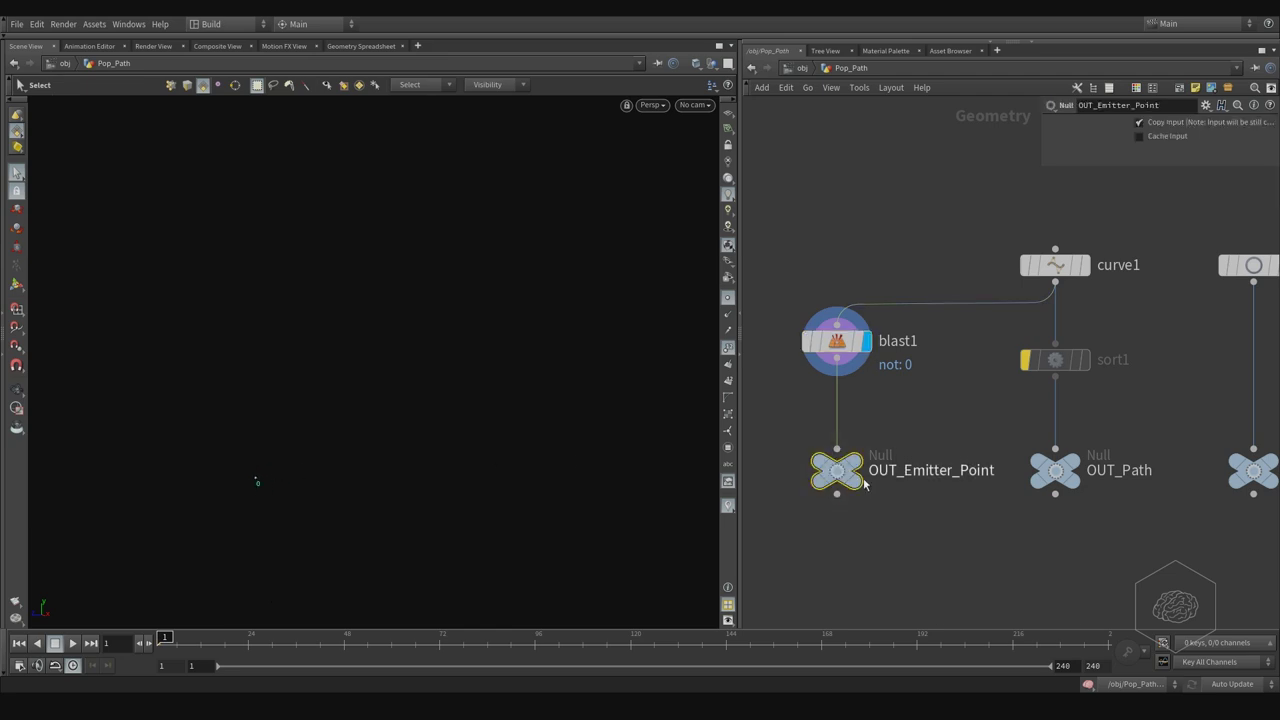
click(866, 434)
middle_drag(951, 355, 760, 340)
click(862, 454)
click(892, 421)
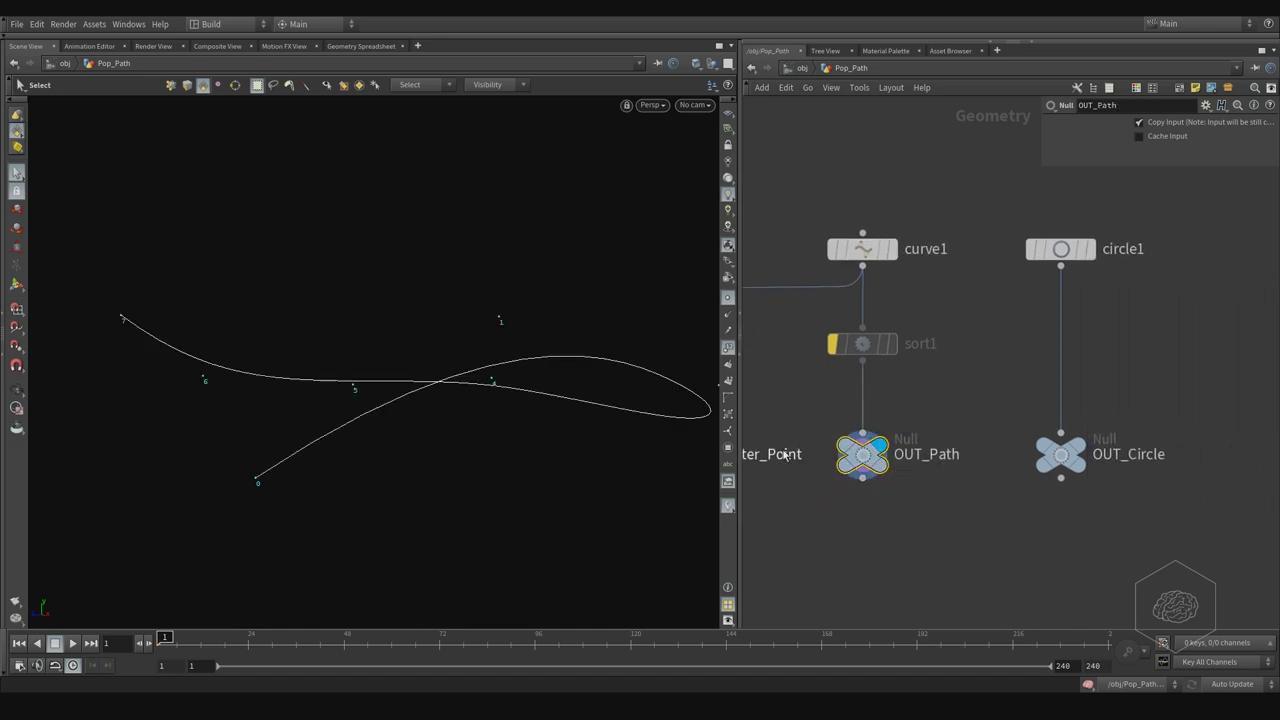
Turn off the bypass on the sort1 node and display its output
drag(978, 286, 828, 380)
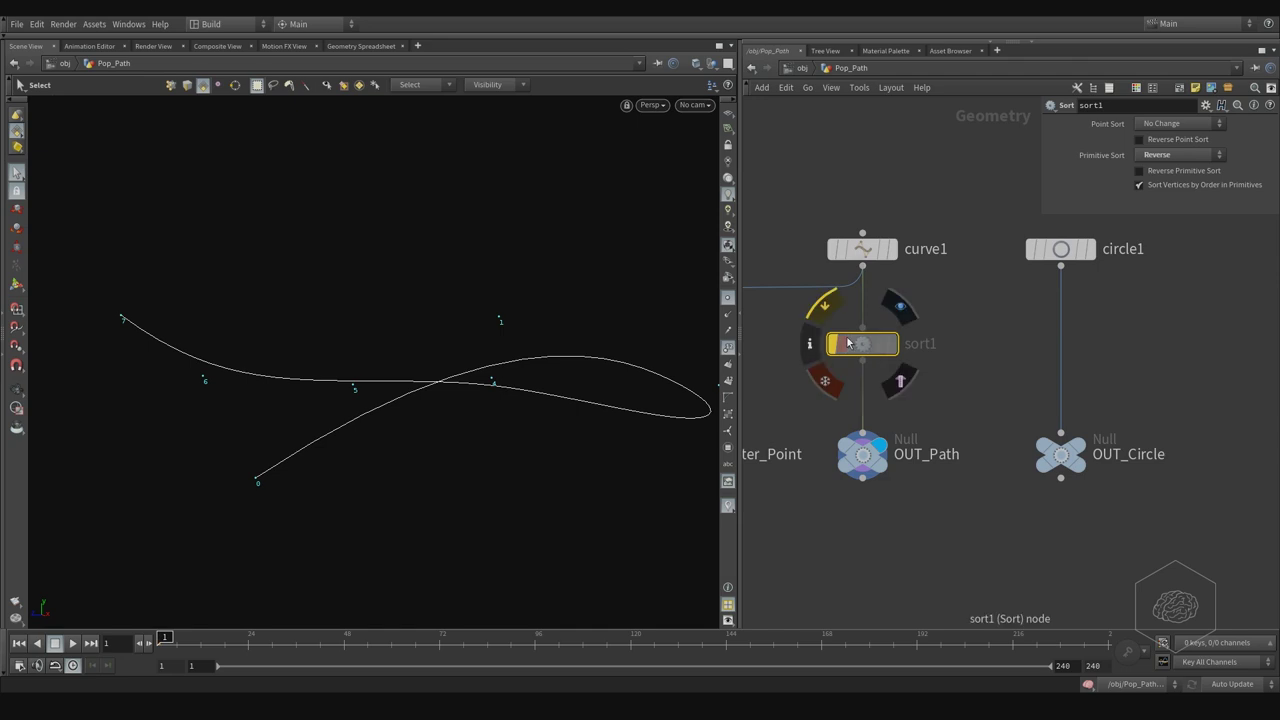
alt+drag(417, 357, 443, 366)
alt+middle_drag(443, 366, 517, 281)
mouse_move(827, 360)
click(822, 305)
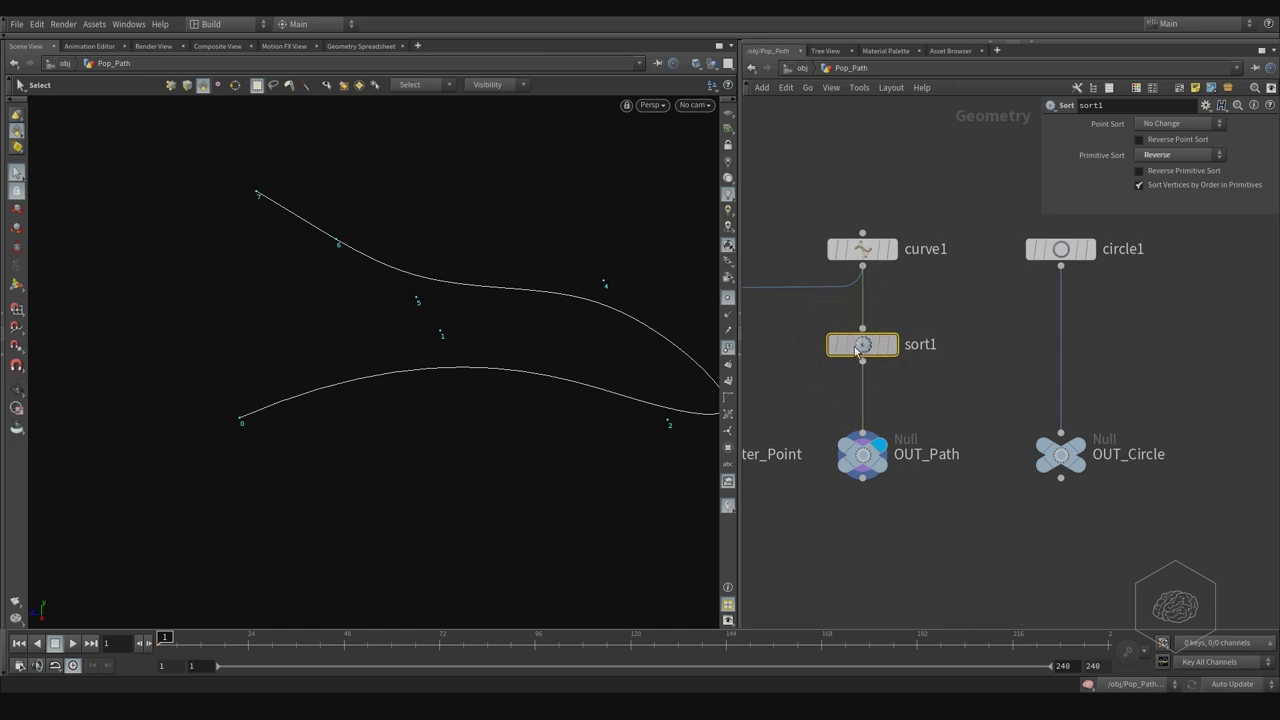
click(893, 345)
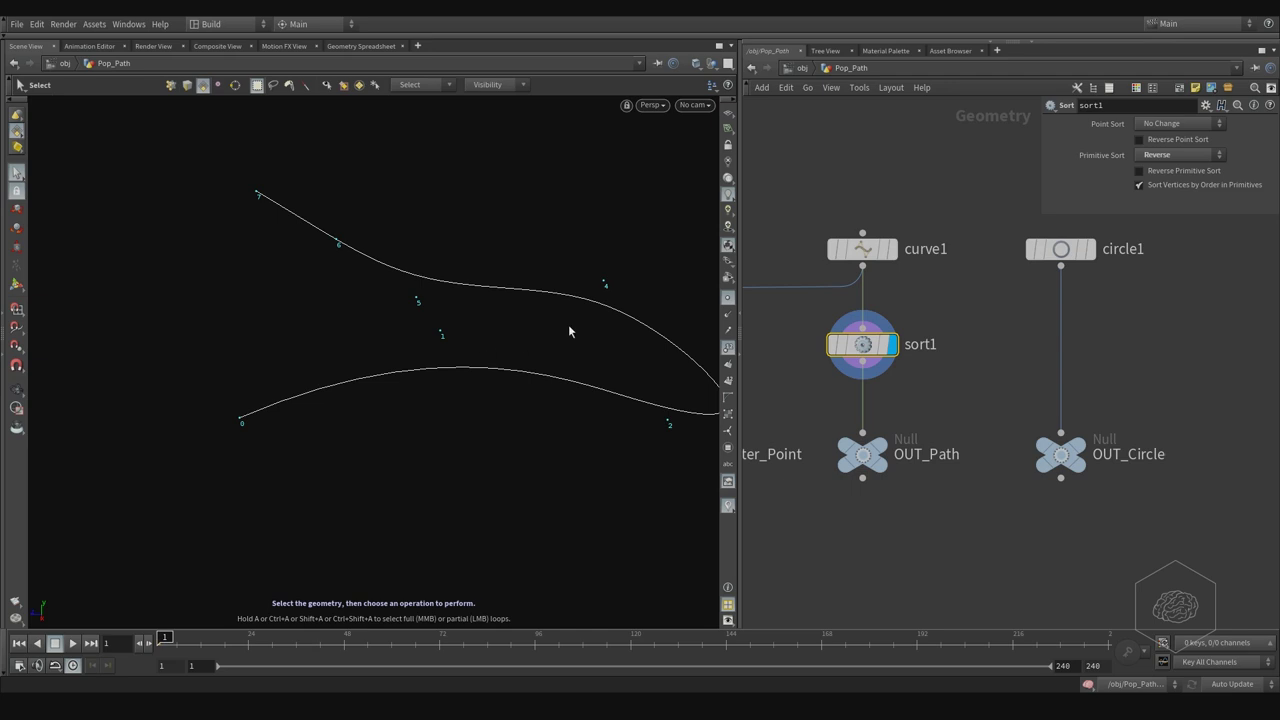
click(1155, 131)
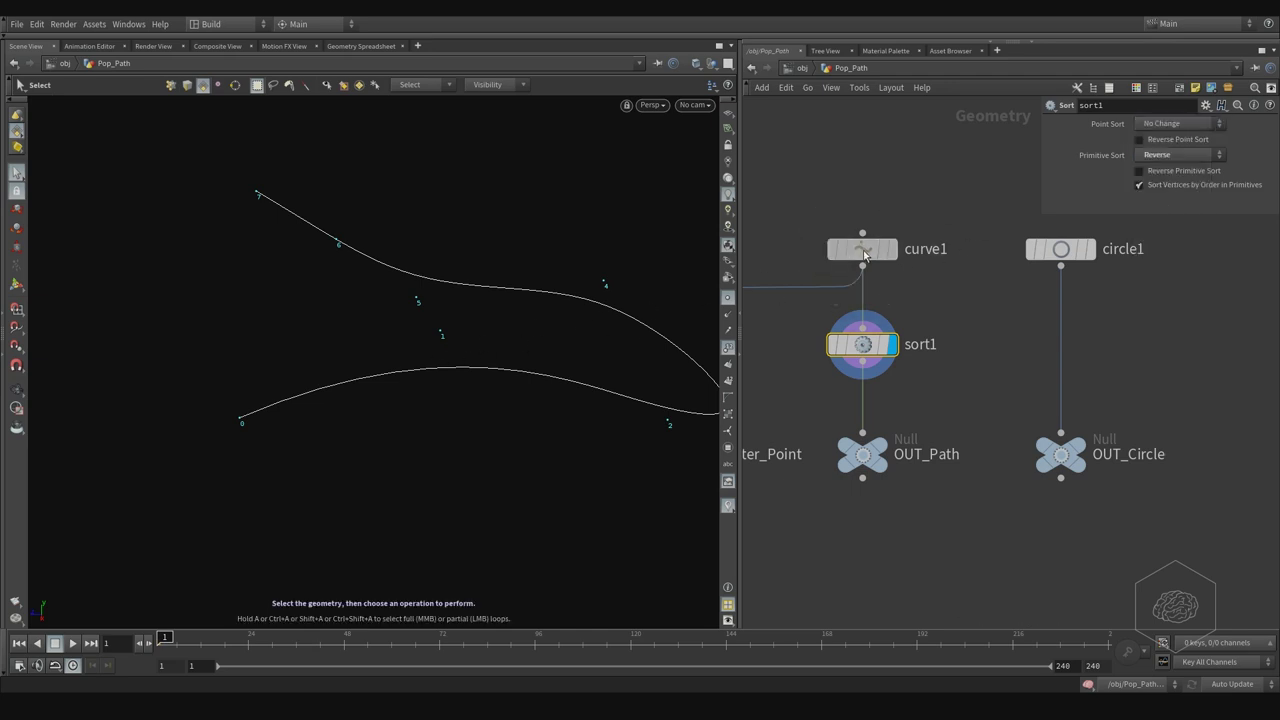
Change curve1's primitive type to Polygon while sort1 is displayed
click(850, 249)
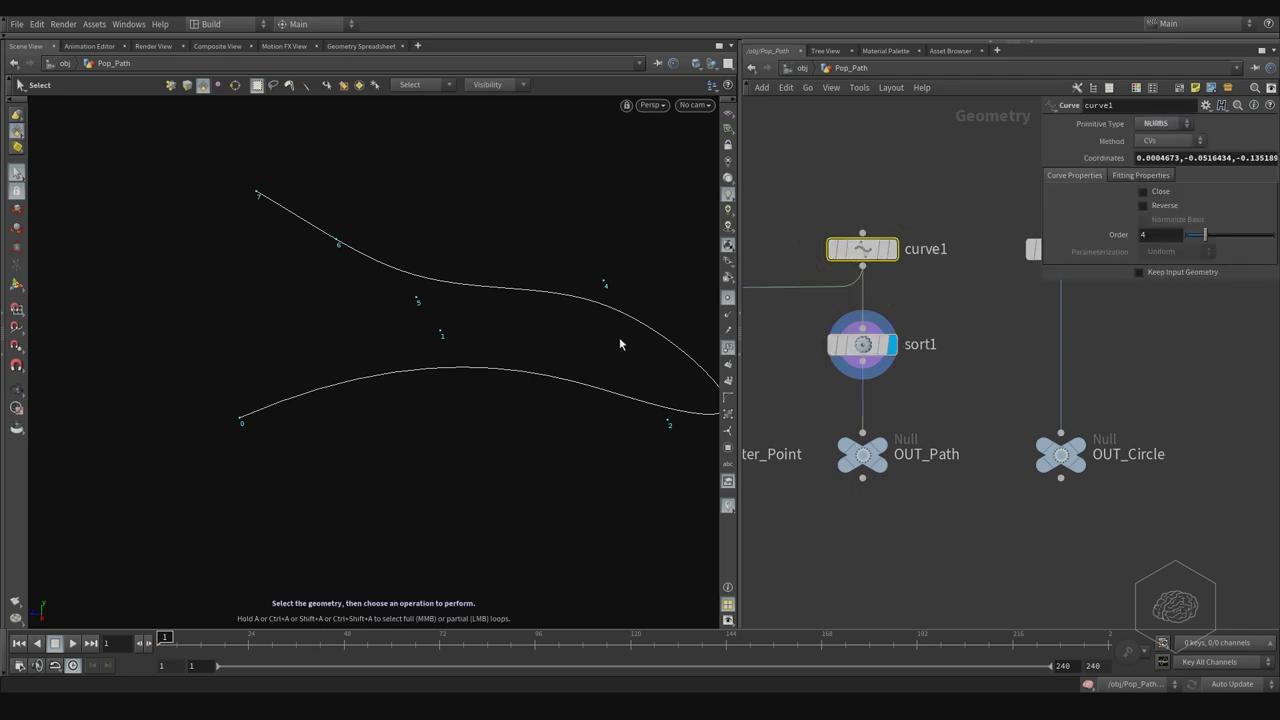
click(1164, 124)
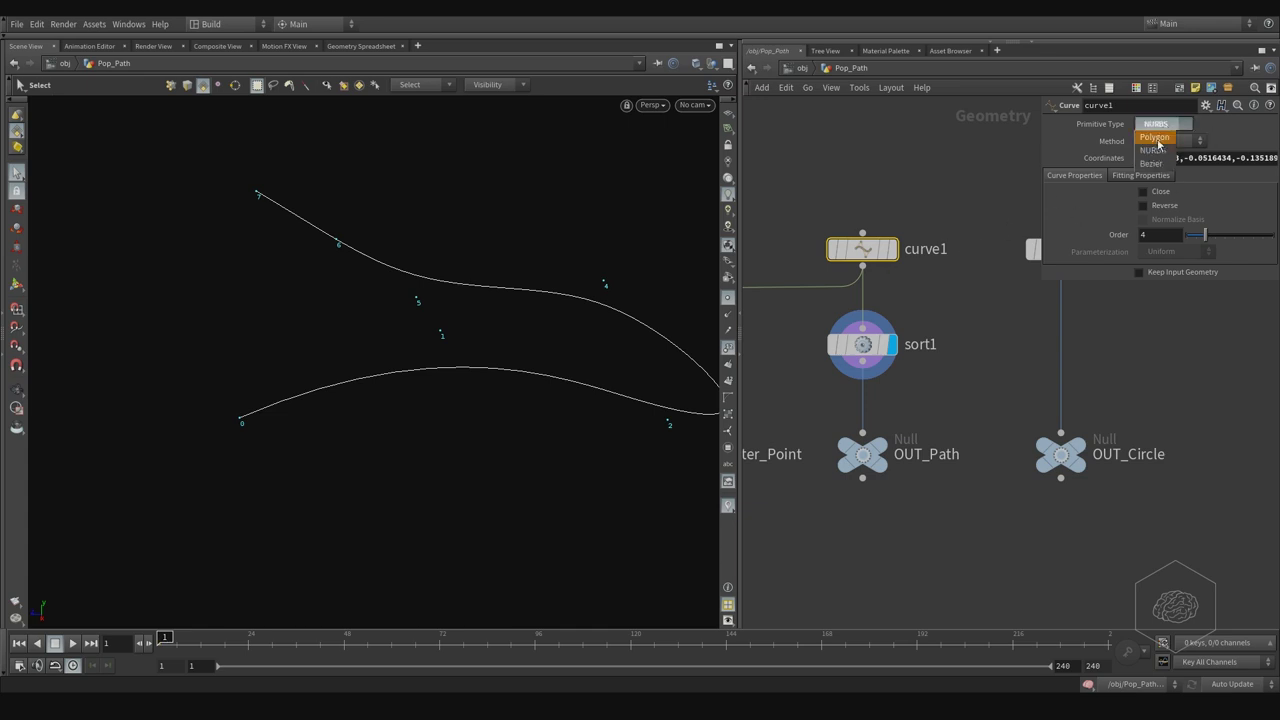
click(1157, 142)
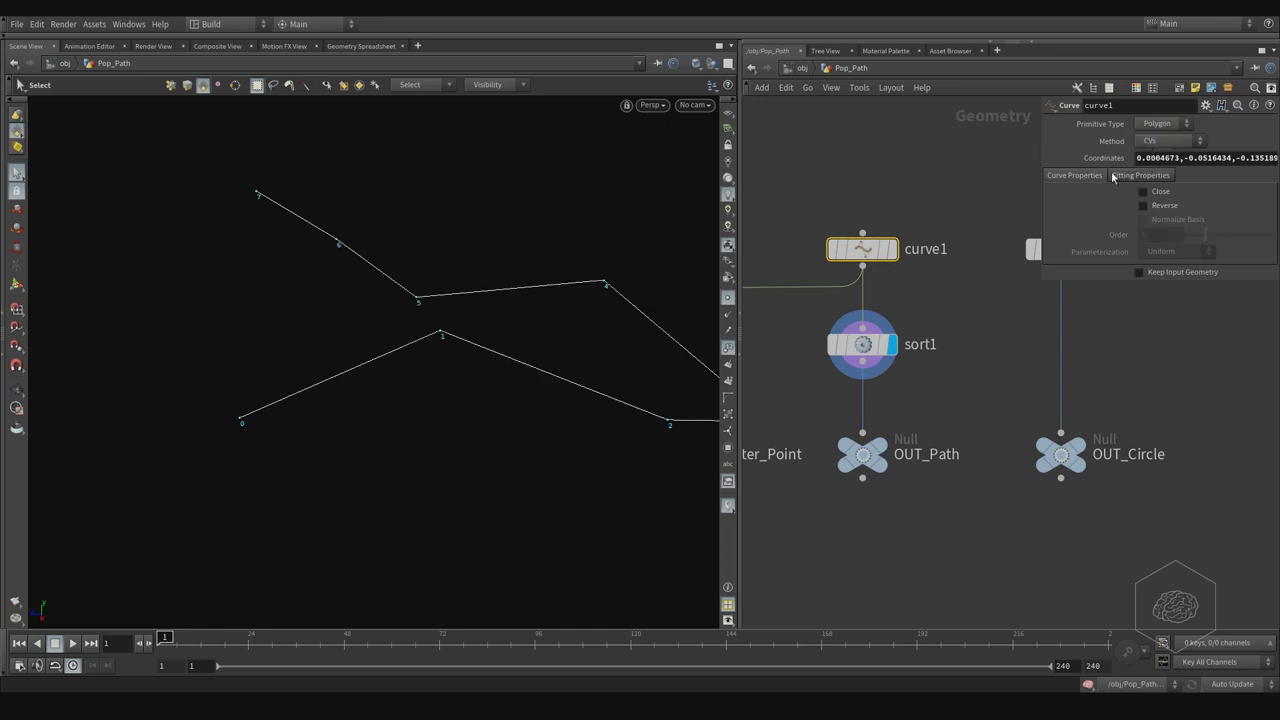
Set sort1's Point Sort to Reverse and its Primitive Sort to No change
click(862, 344)
click(1158, 124)
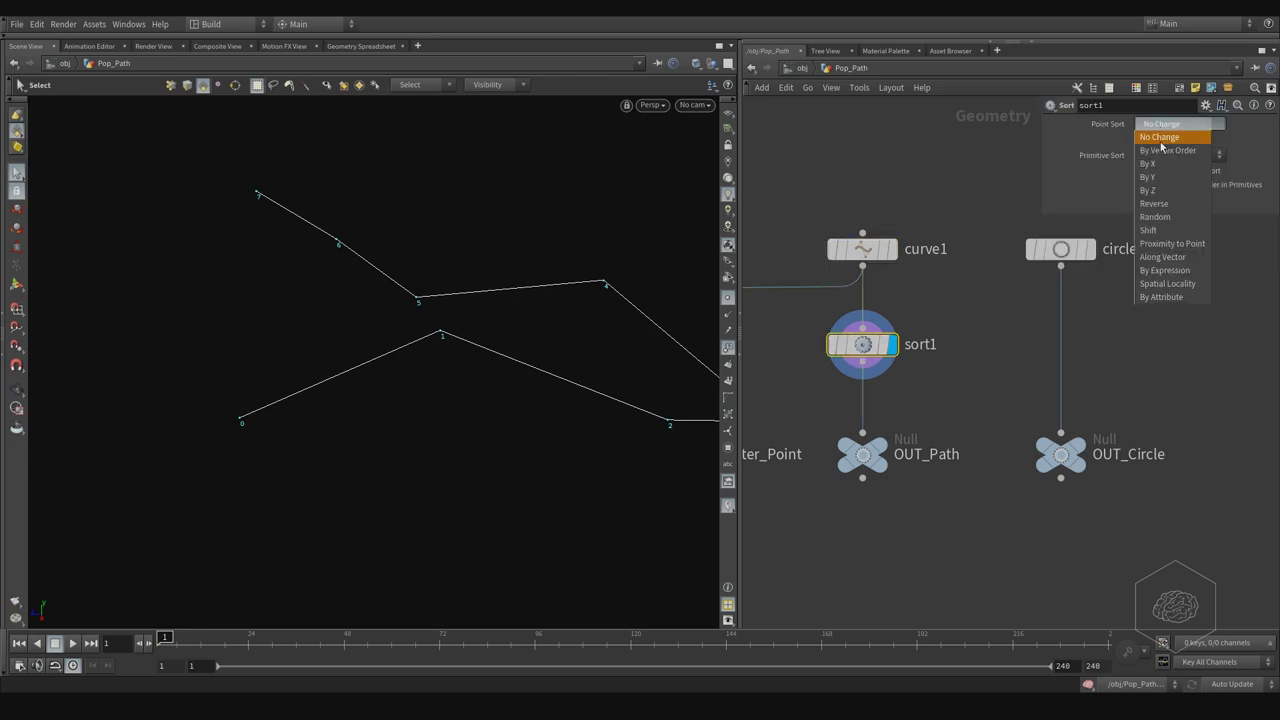
click(1163, 207)
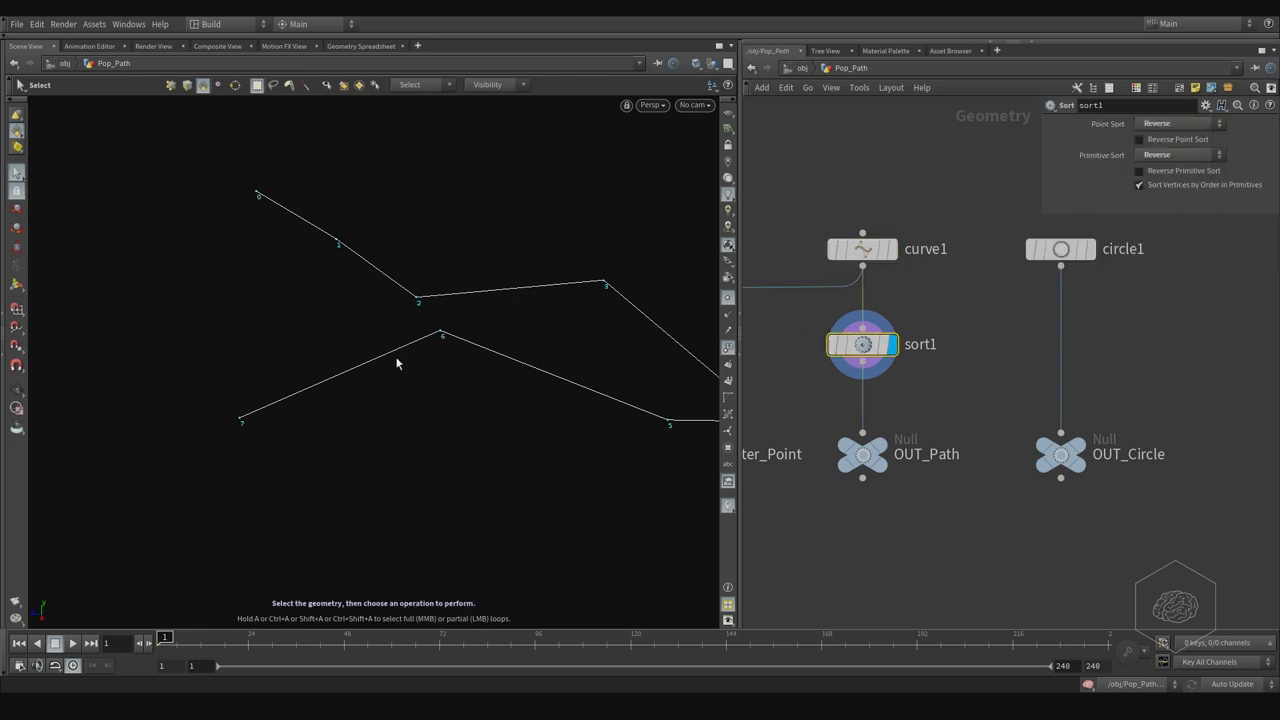
click(1158, 155)
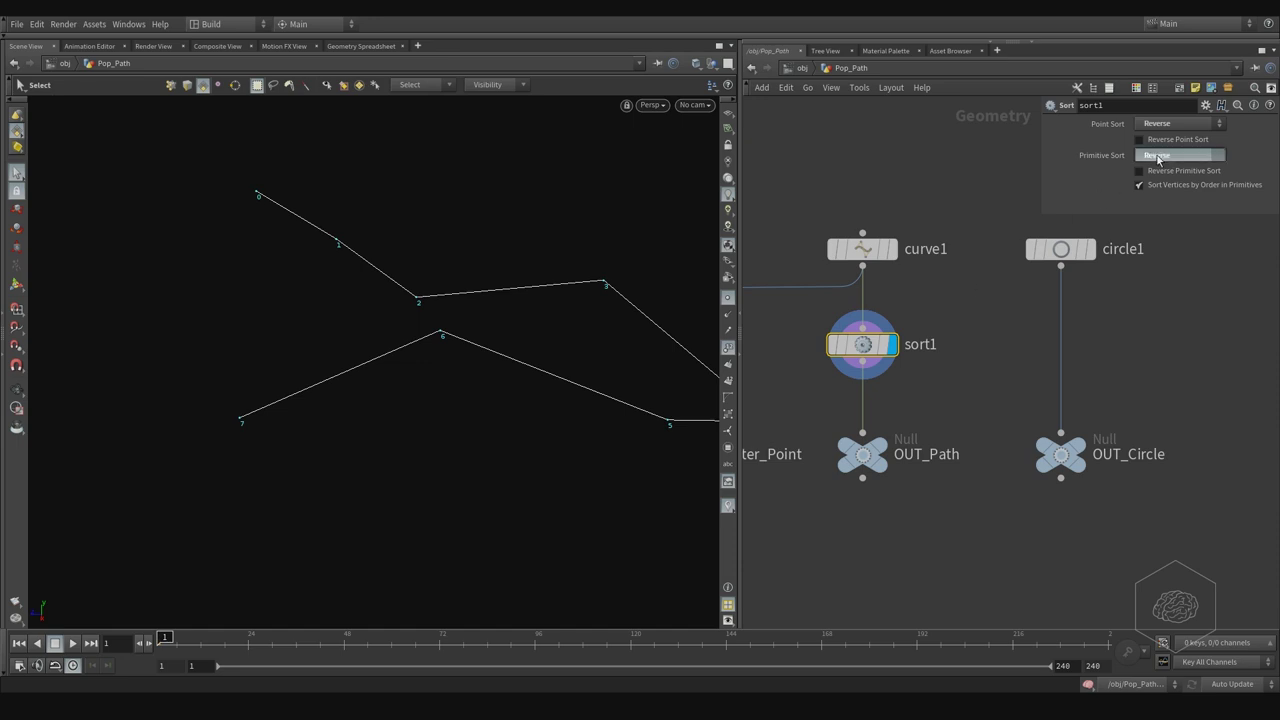
click(1160, 157)
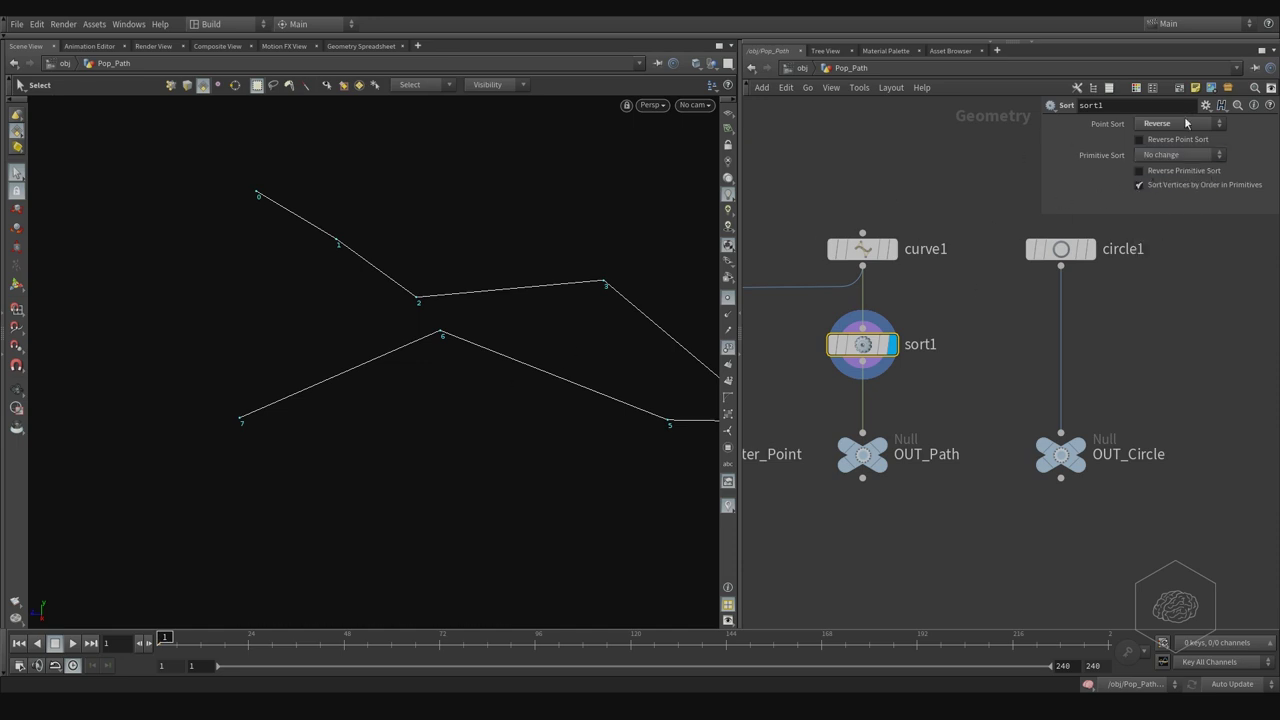
Return curve1's primitive type to NURBS and inspect the reversed point order along the curve
click(862, 249)
click(1165, 123)
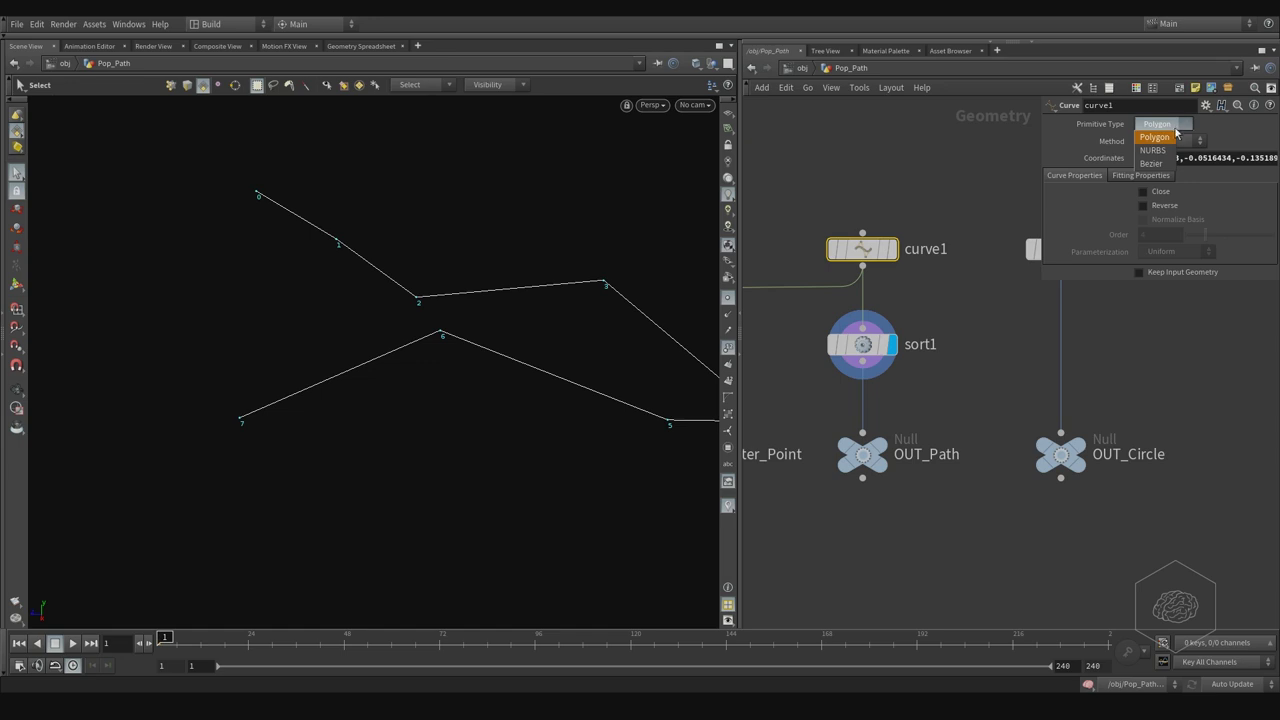
click(1160, 148)
drag(243, 242, 326, 317)
drag(211, 326, 255, 247)
key(s)
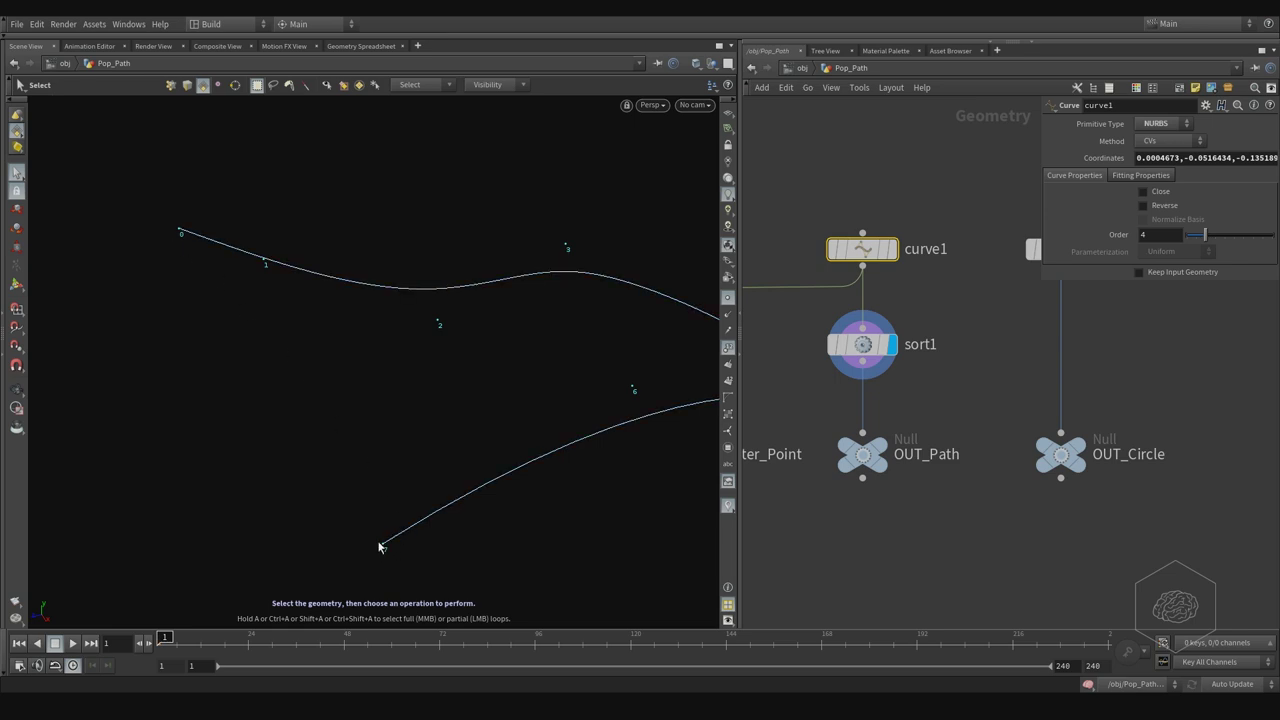
Feed blast1 from the output of sort1 instead of curve1, and bypass sort1
middle_drag(917, 378, 923, 366)
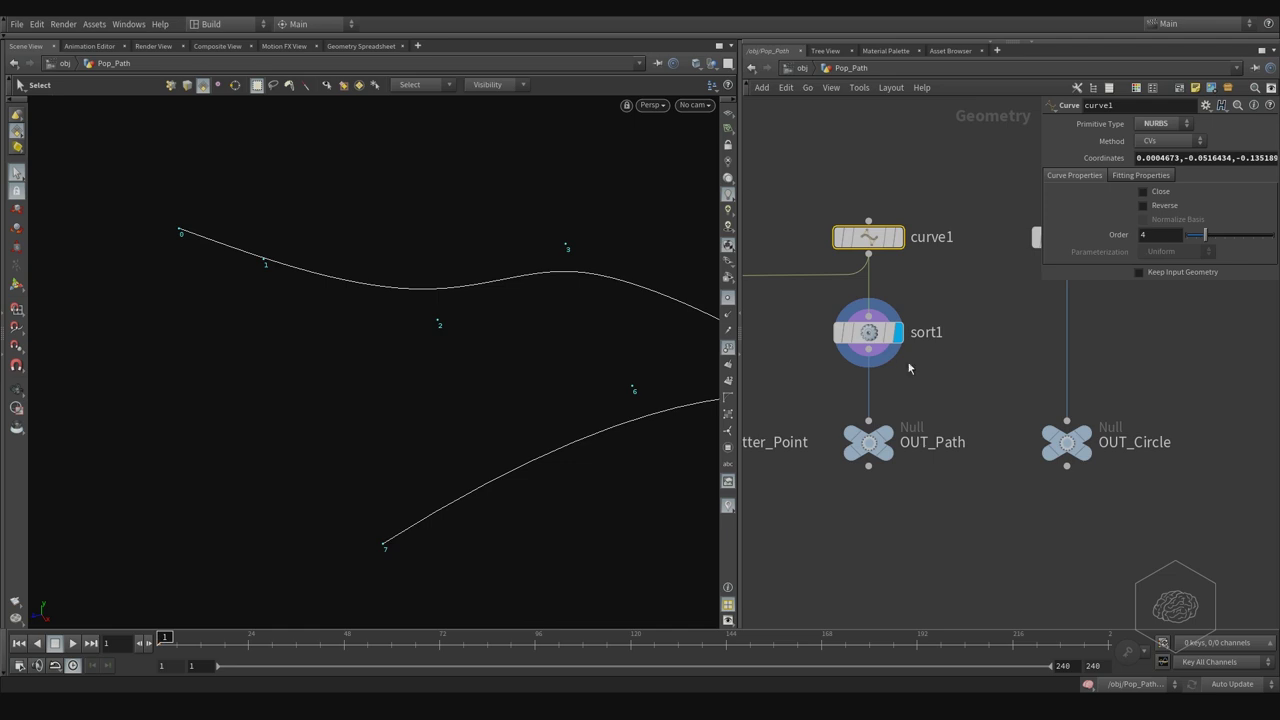
click(868, 332)
middle_drag(985, 398, 1152, 356)
click(817, 259)
click(1037, 333)
drag(817, 277, 817, 344)
drag(910, 309, 908, 311)
middle_drag(908, 311, 1072, 330)
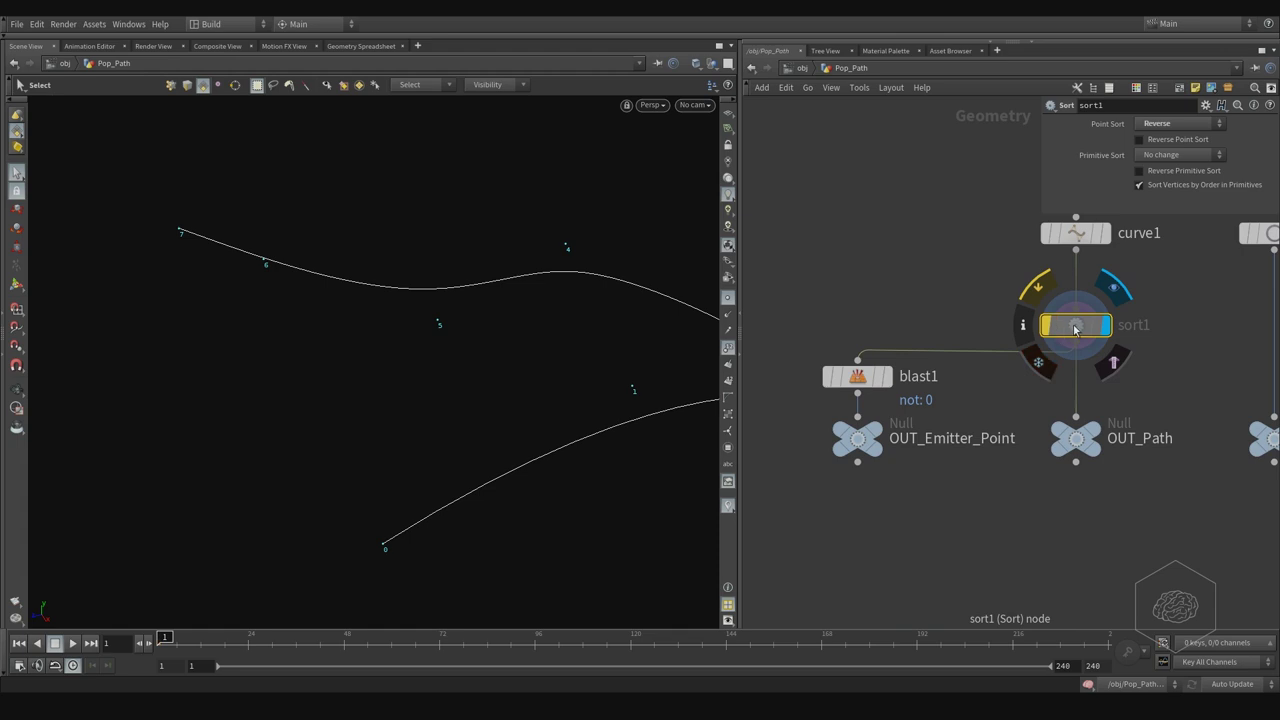
Display the circle1 node and examine the circle's shape and points up close
middle_drag(1225, 312, 853, 312)
click(880, 206)
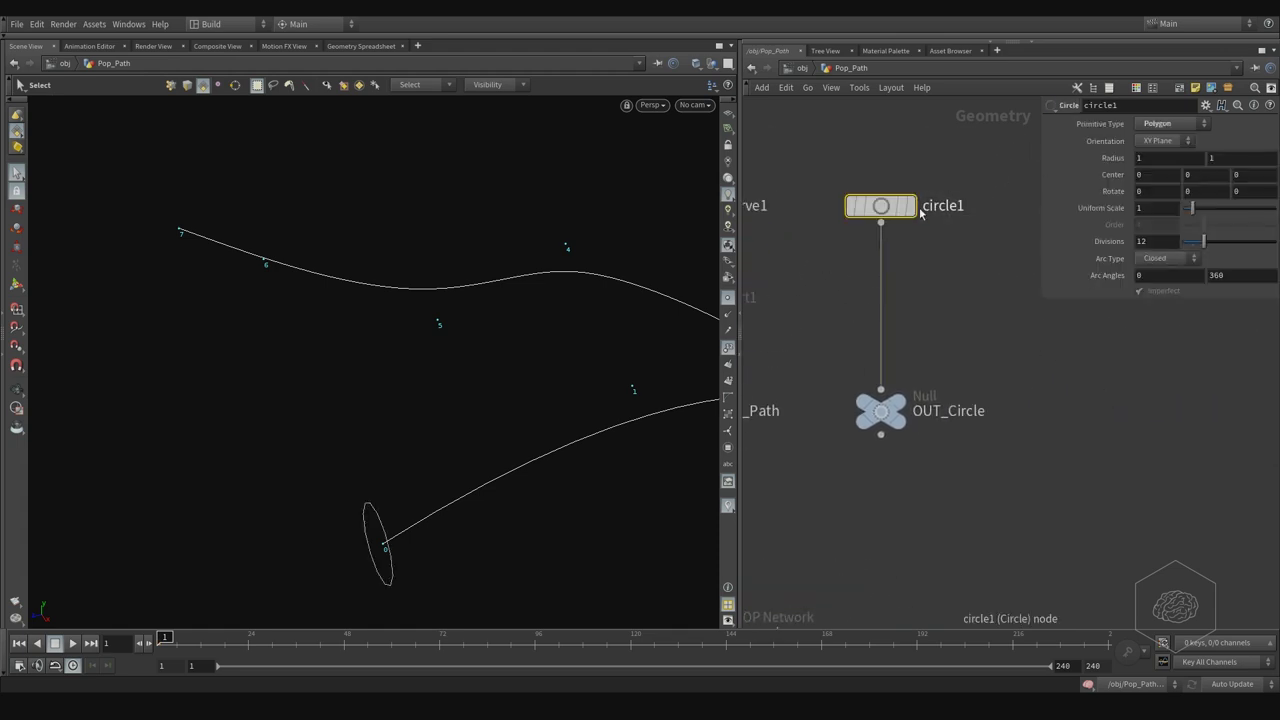
click(910, 206)
alt+drag(560, 400, 420, 398)
alt+middle_drag(426, 354, 454, 400)
alt+right_drag(463, 326, 530, 326)
alt+middle_drag(383, 306, 396, 332)
alt+right_drag(396, 332, 453, 304)
drag(452, 304, 440, 360)
key(s)
Display the OUT_Circle null below circle1 and locate the popnet node in the network
click(880, 410)
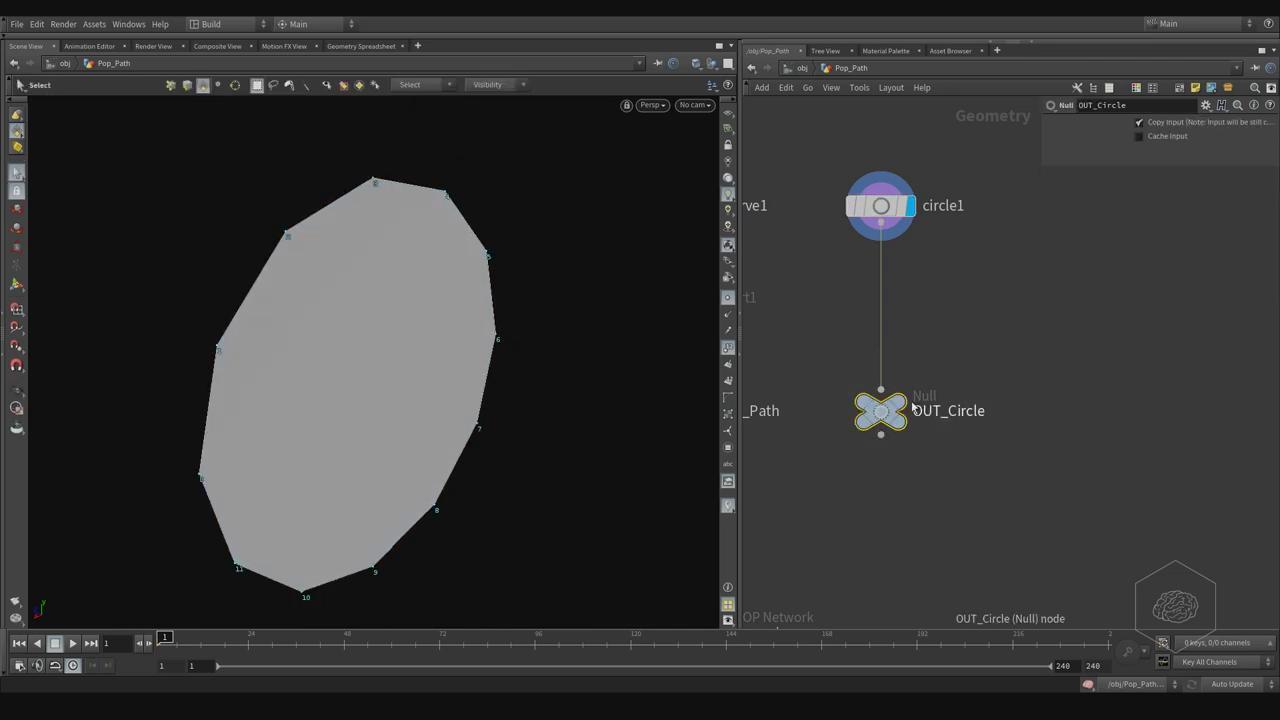
click(905, 395)
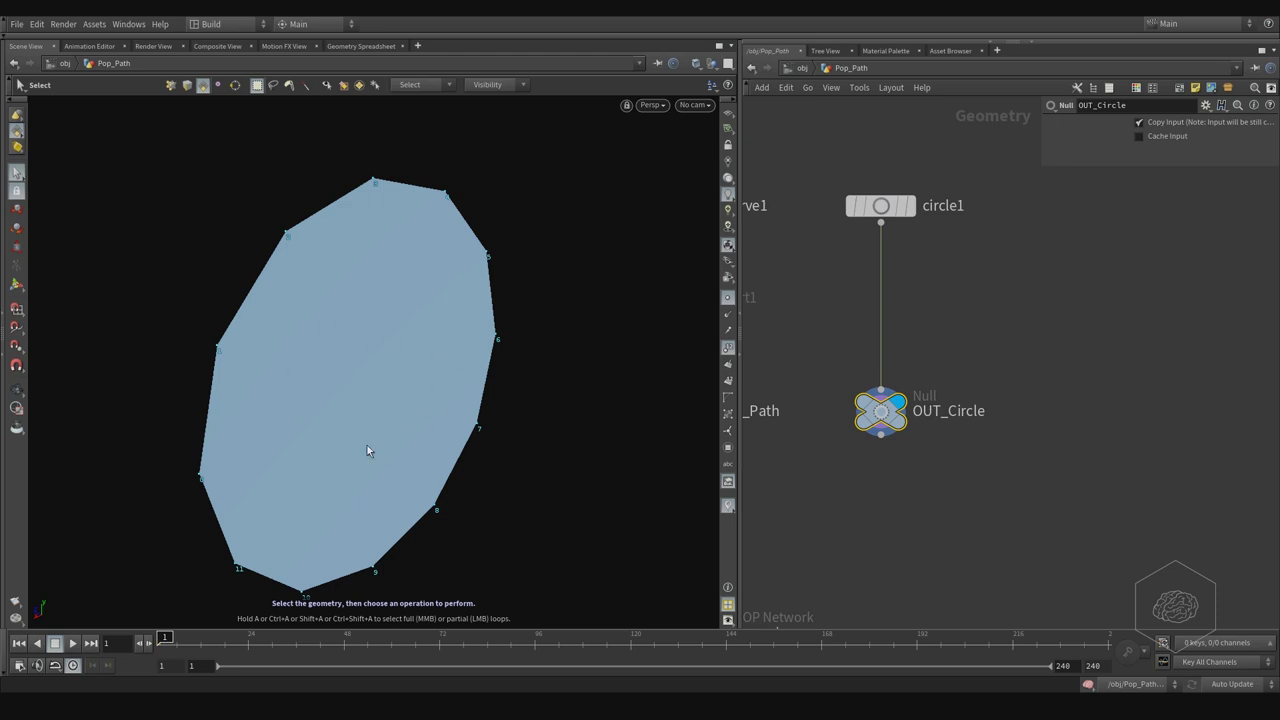
middle_drag(852, 343, 993, 283)
scroll(993, 283, down, 4)
middle_drag(923, 401, 955, 323)
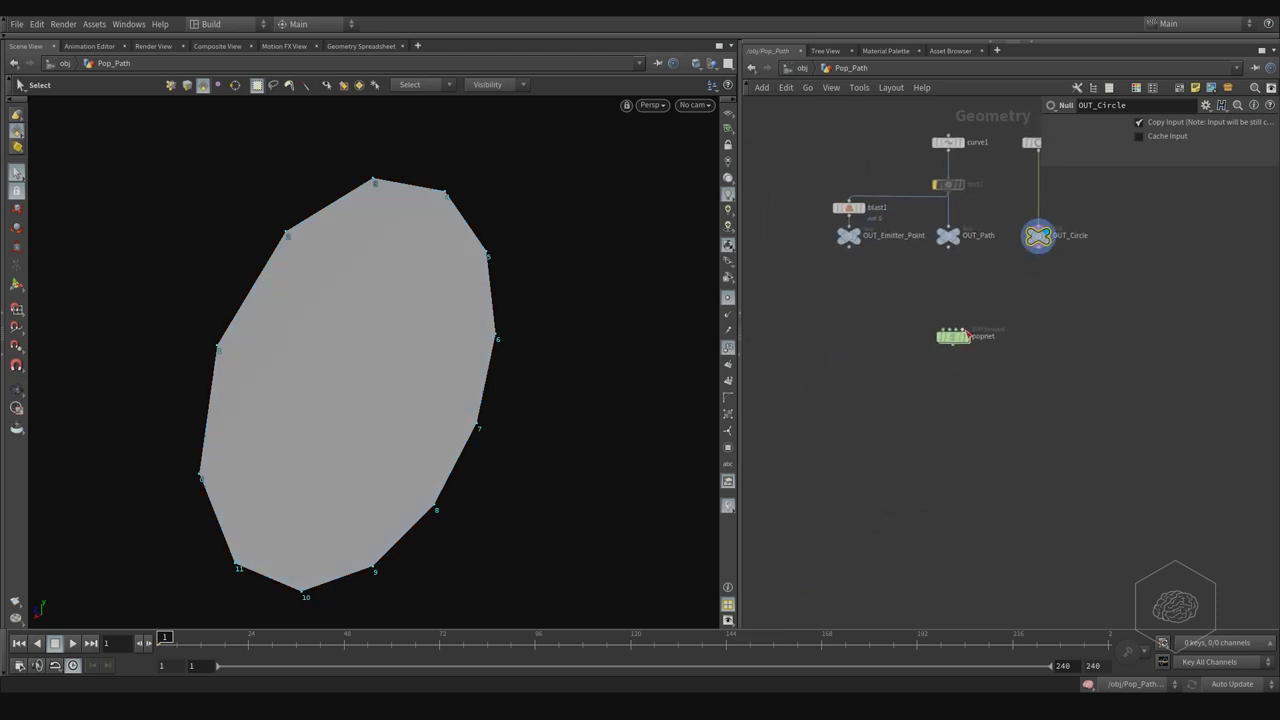
Enter the popnet DOP network and select the source_first_input1 POP Source to show its parameters
scroll(991, 332, up, 6)
click(875, 346)
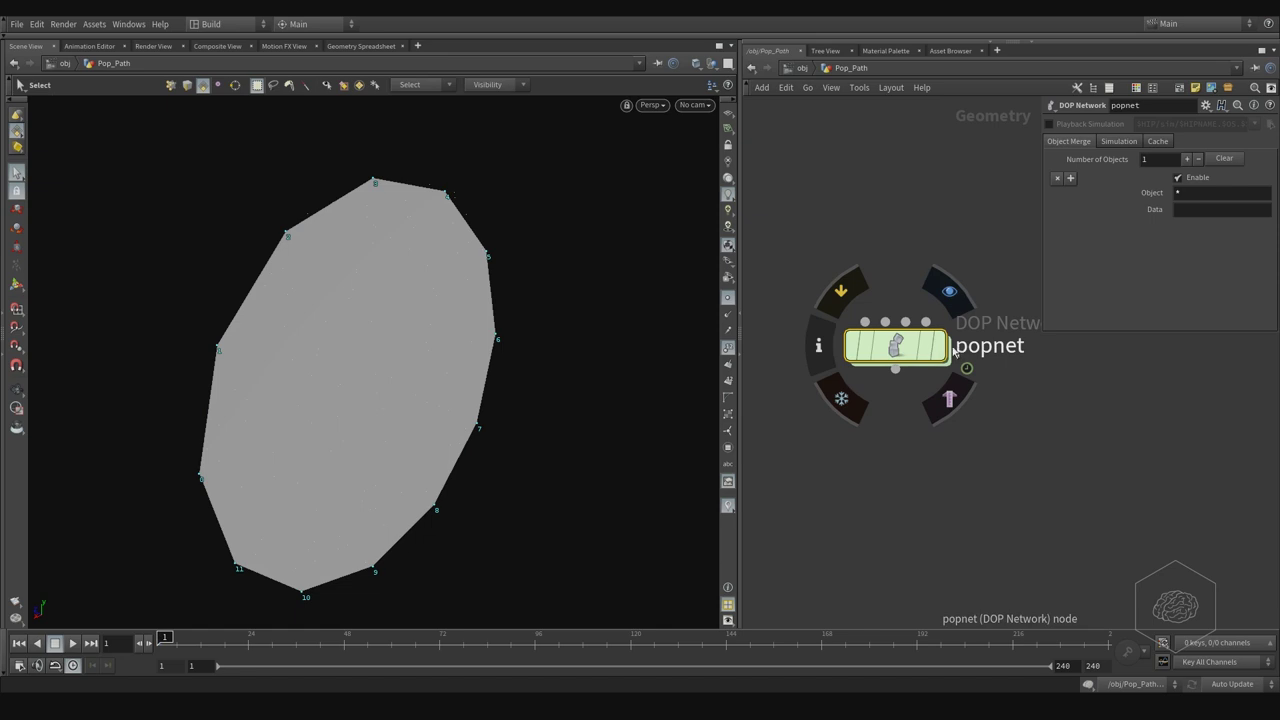
click(938, 347)
double_click(938, 347)
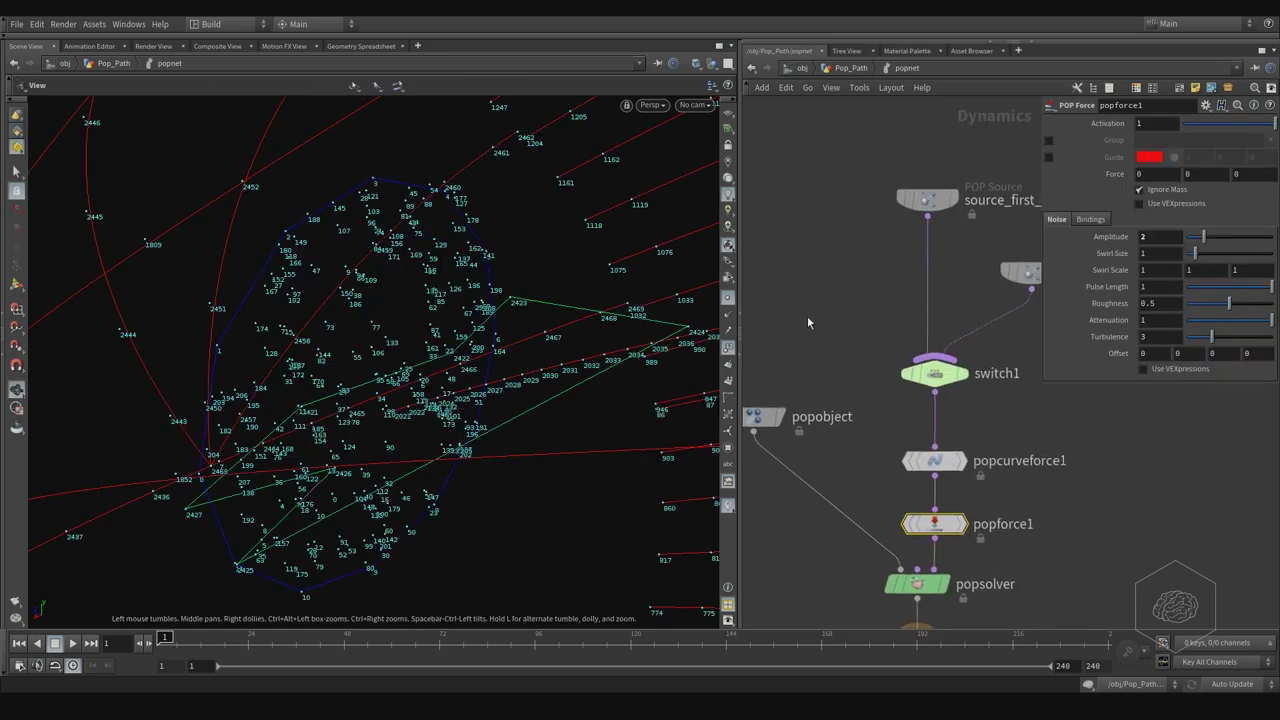
middle_drag(849, 313, 825, 342)
drag(934, 192, 872, 264)
middle_drag(958, 510, 930, 456)
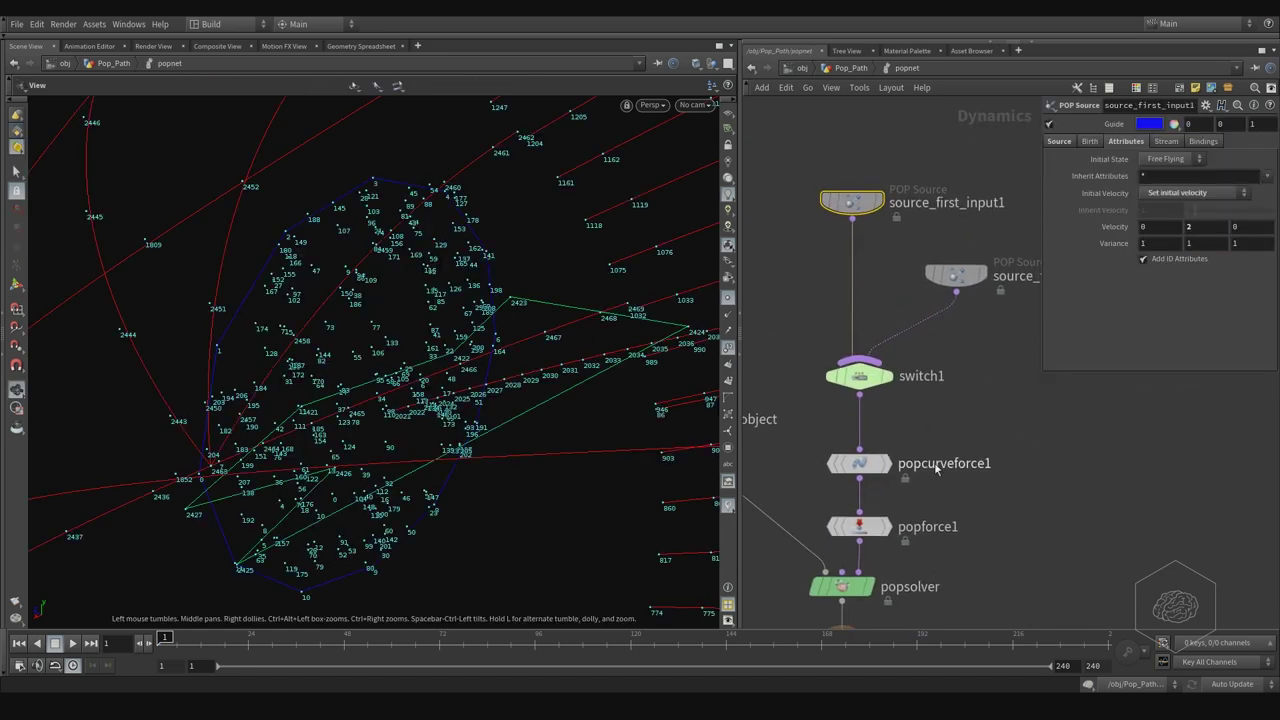
Bypass both the popcurveforce1 and popforce1 nodes
drag(962, 422, 876, 474)
mouse_move(859, 464)
click(827, 431)
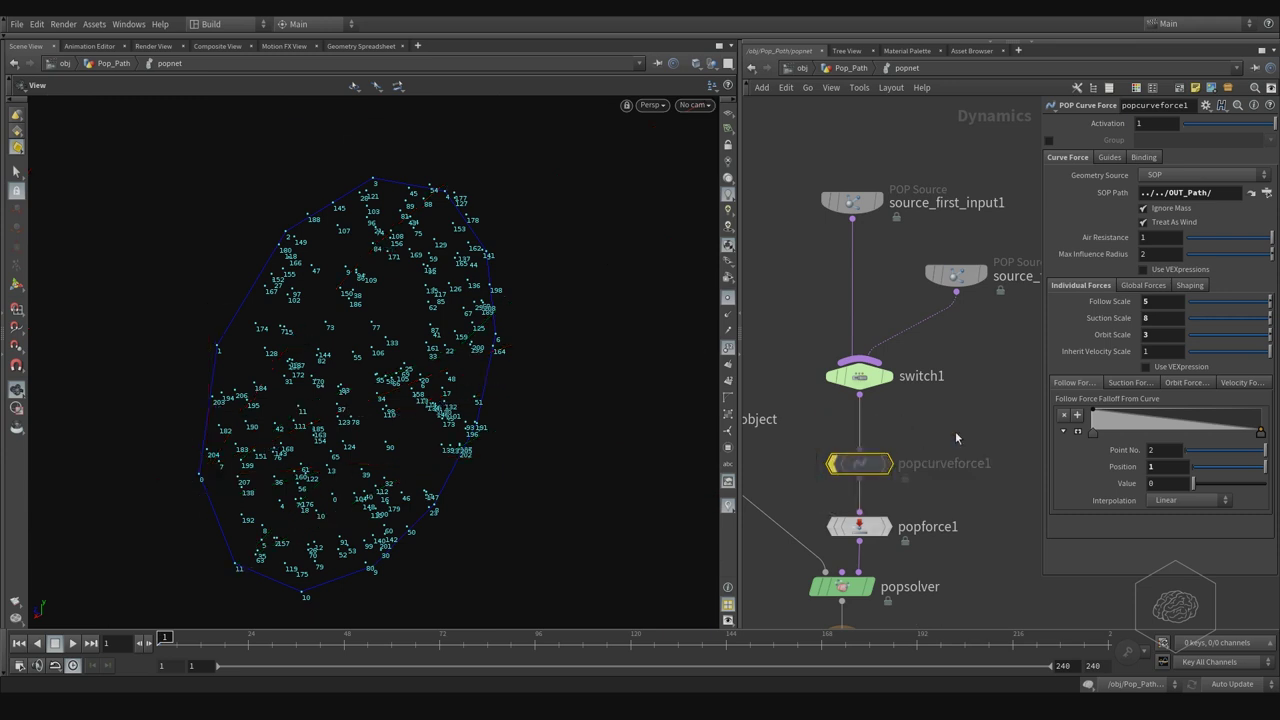
click(884, 522)
key(b)
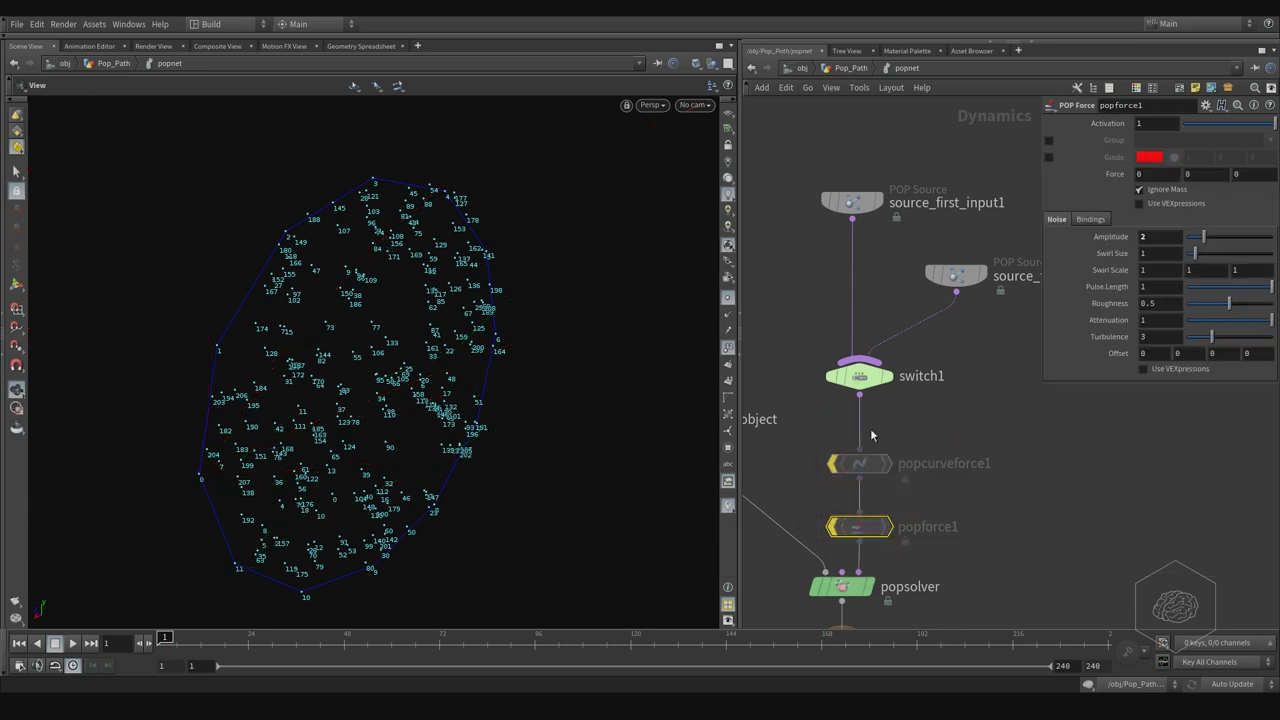
Move source_first_input1 slightly away from the other POP Source and show its Source settings
middle_drag(873, 262, 911, 427)
drag(938, 249, 817, 398)
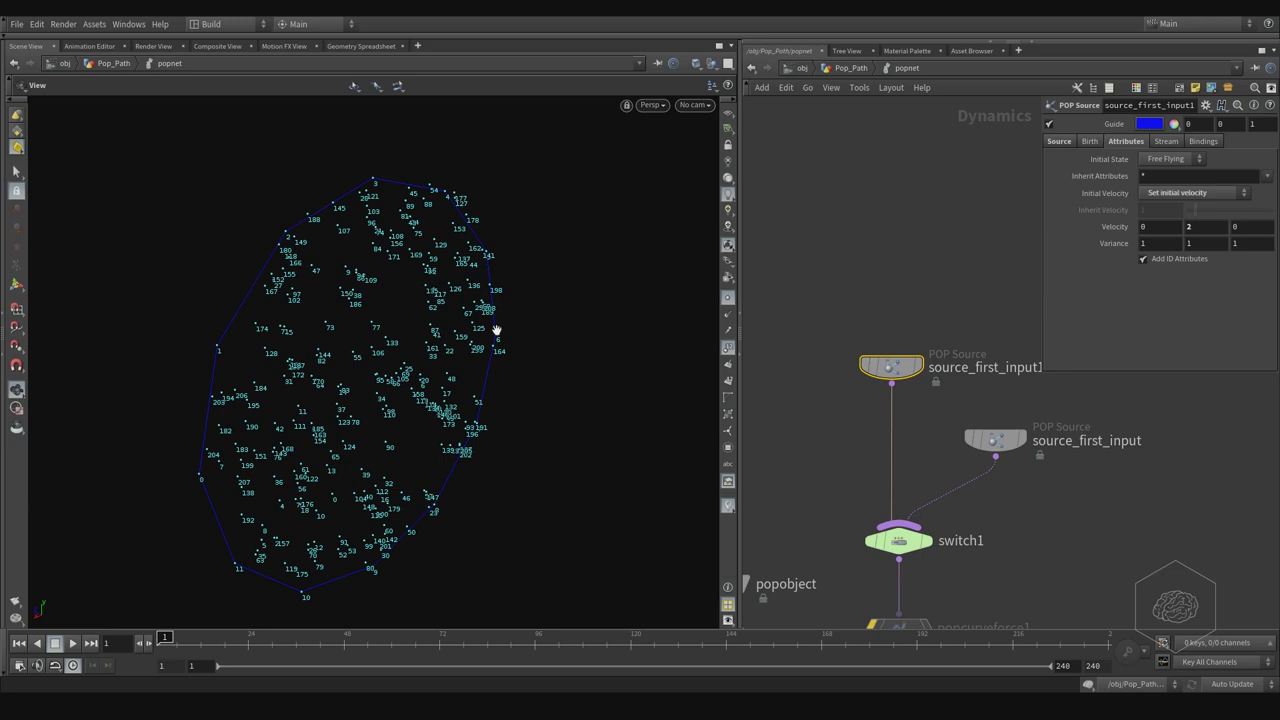
middle_drag(423, 324, 499, 345)
drag(499, 346, 402, 326)
drag(899, 373, 864, 367)
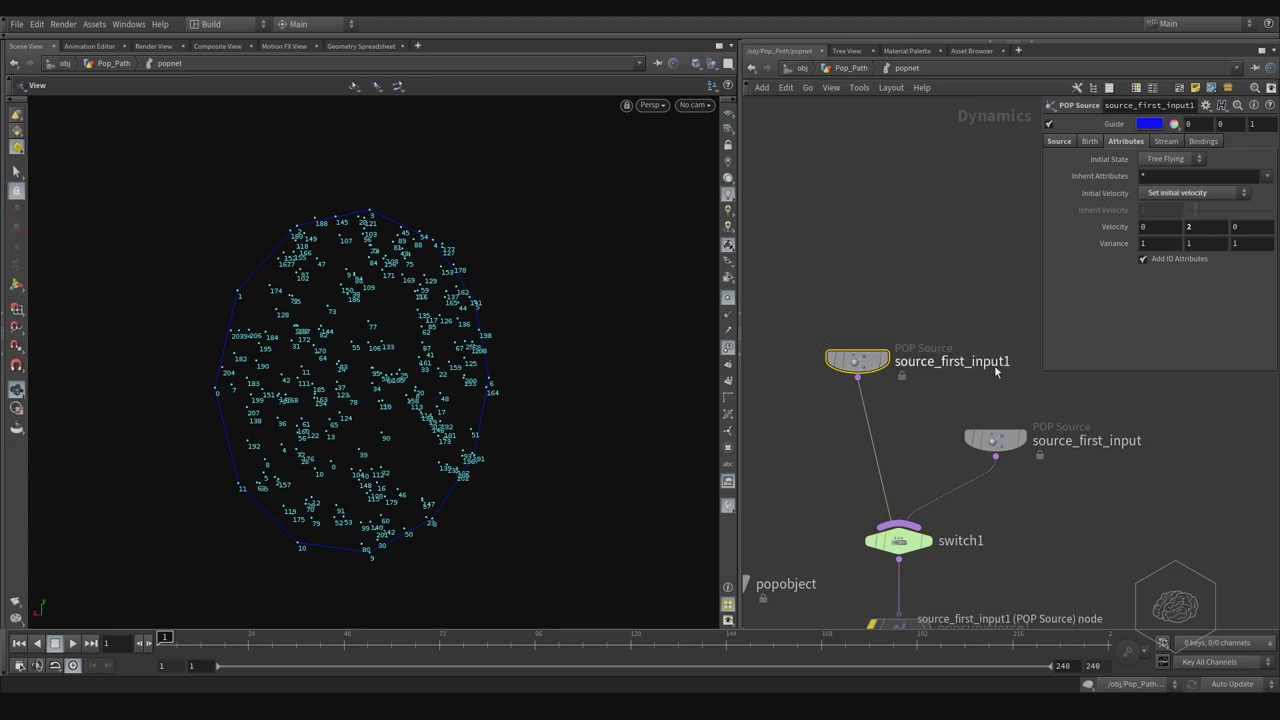
click(1067, 143)
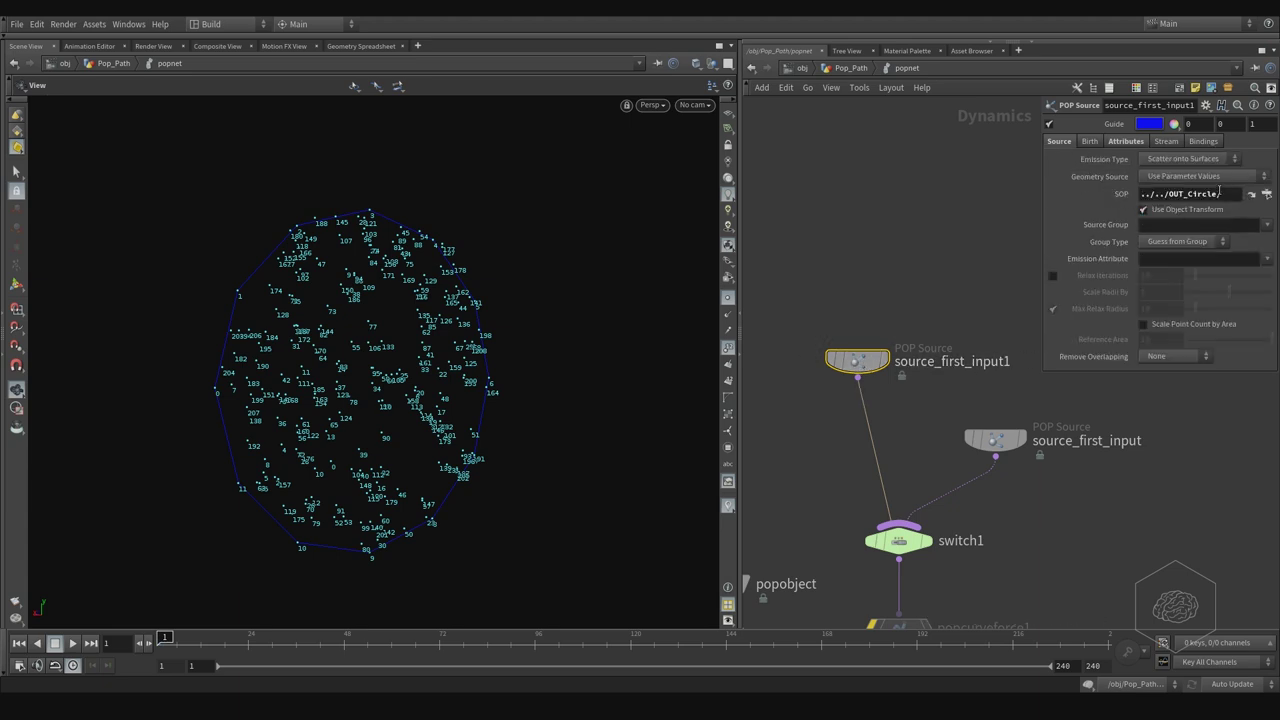
Clear the SOP path of source_first_input1 and set its Geometry Source to Use First Context Geometry
drag(1237, 196, 1121, 194)
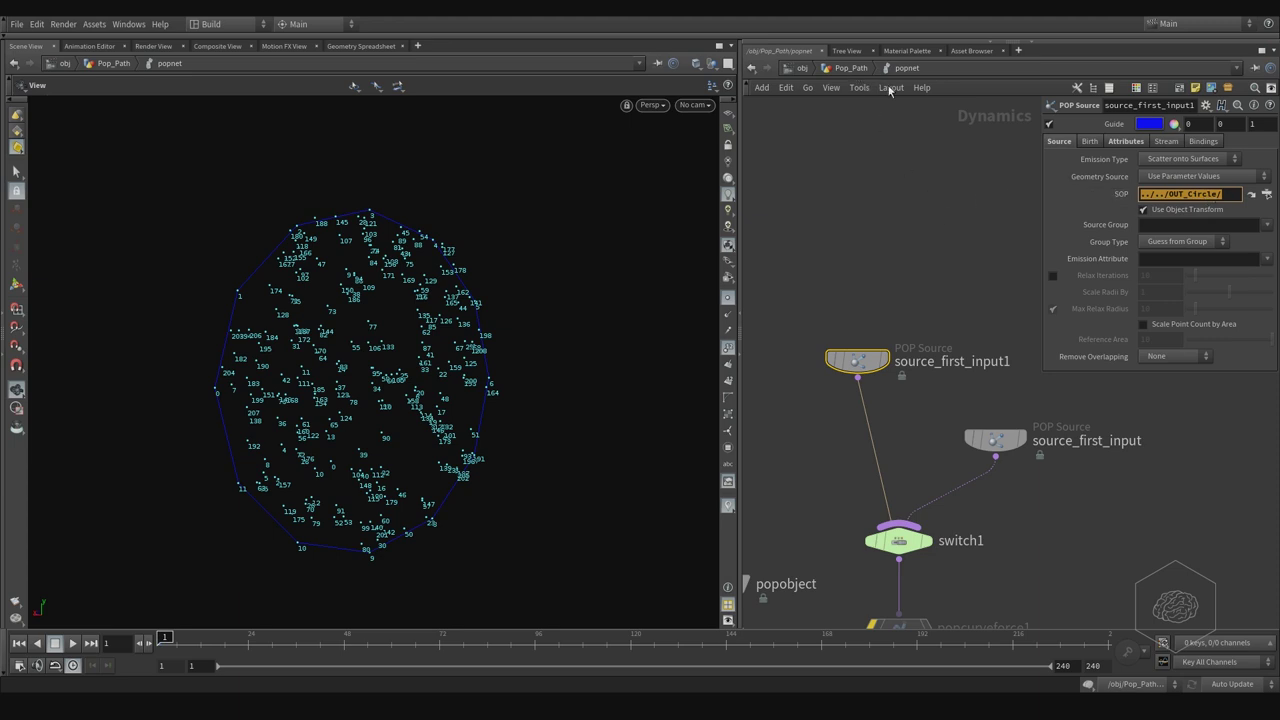
click(1229, 196)
drag(1230, 195, 1118, 197)
key(BackSpace)
key(Return)
click(1185, 178)
click(1186, 210)
Return to the Pop_Path network, connect OUT_Circle to popnet's first input and reposition popnet below it
click(851, 70)
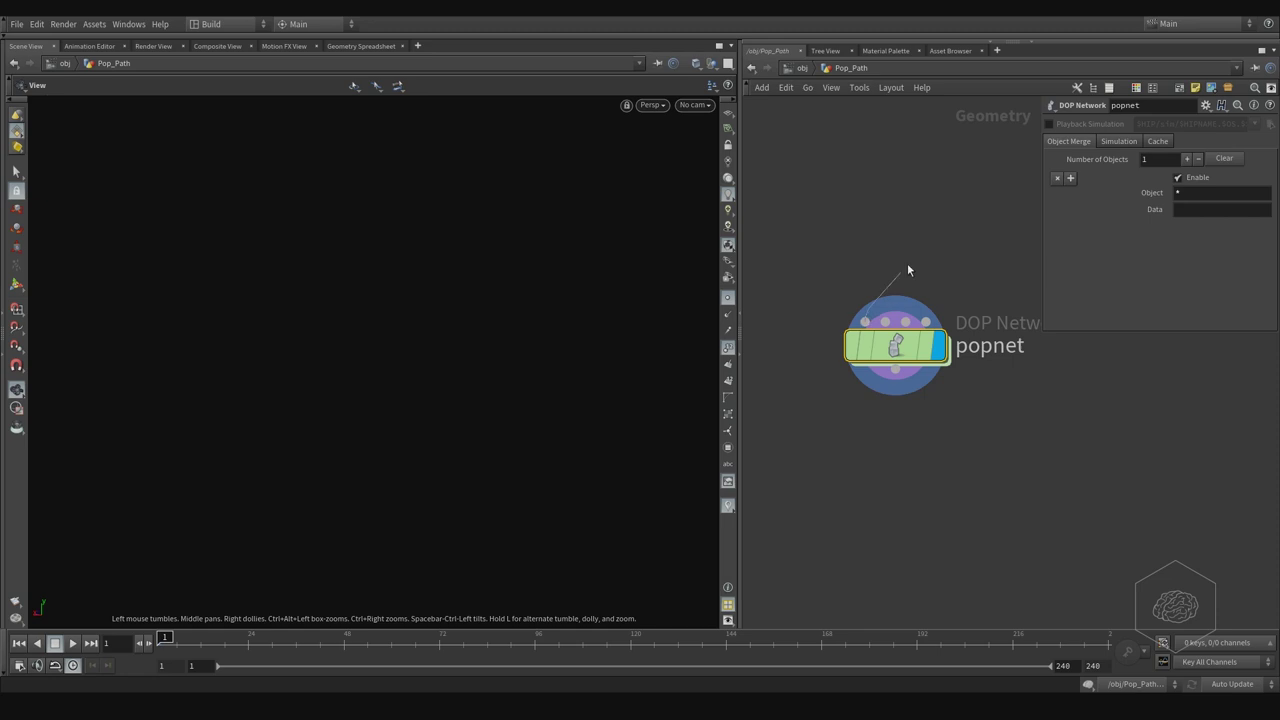
click(889, 296)
click(921, 415)
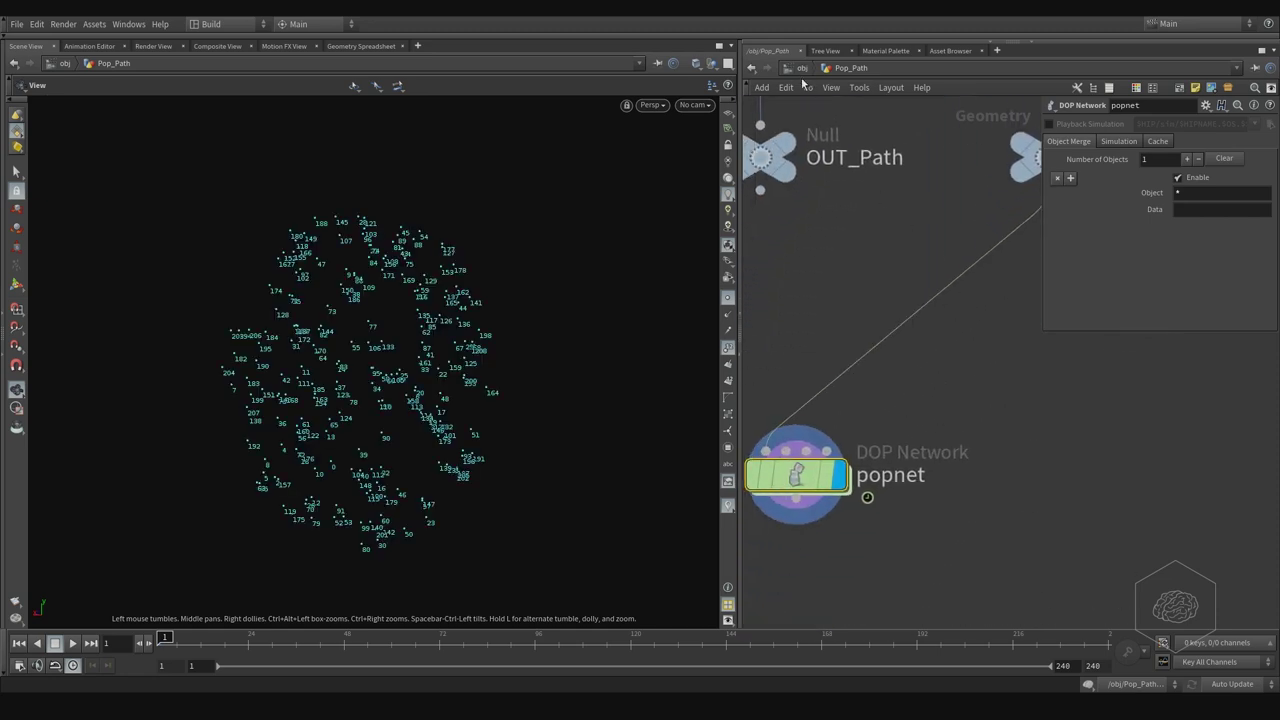
drag(795, 475, 1028, 500)
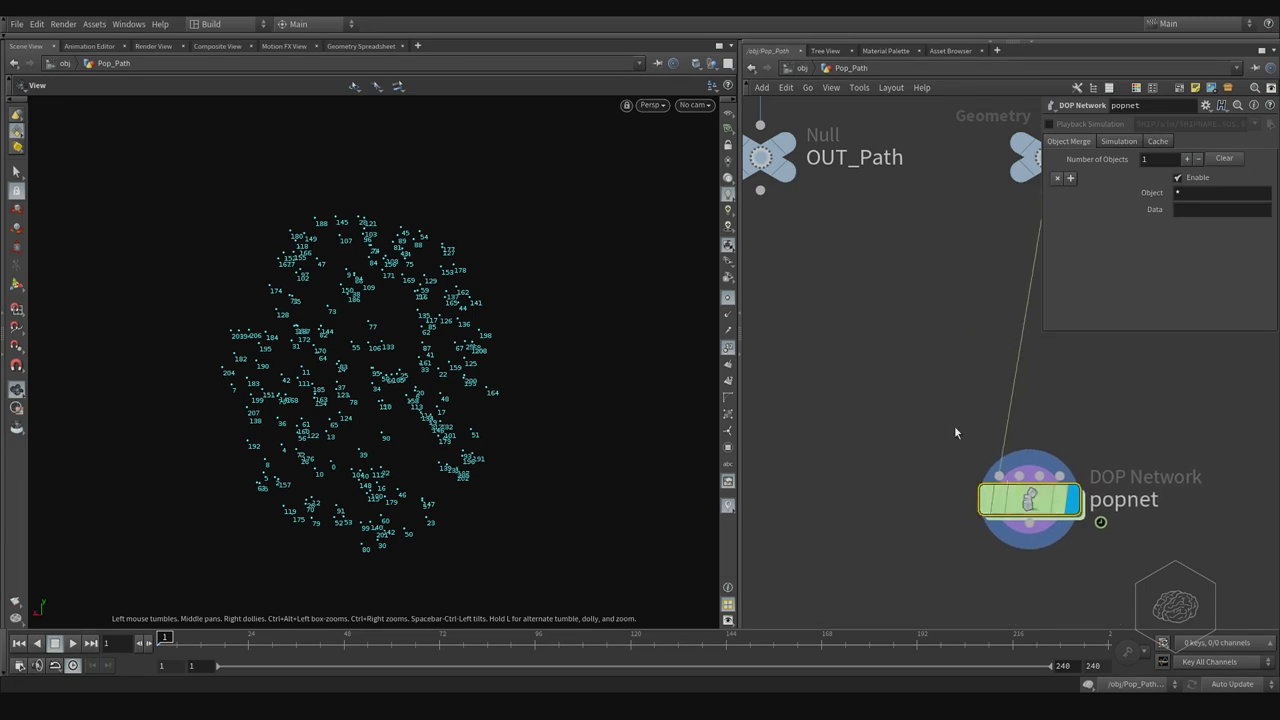
middle_drag(887, 169, 842, 220)
Go up to the object level, reopen Pop_Path and popnet, and check the inputs of switch1
click(800, 68)
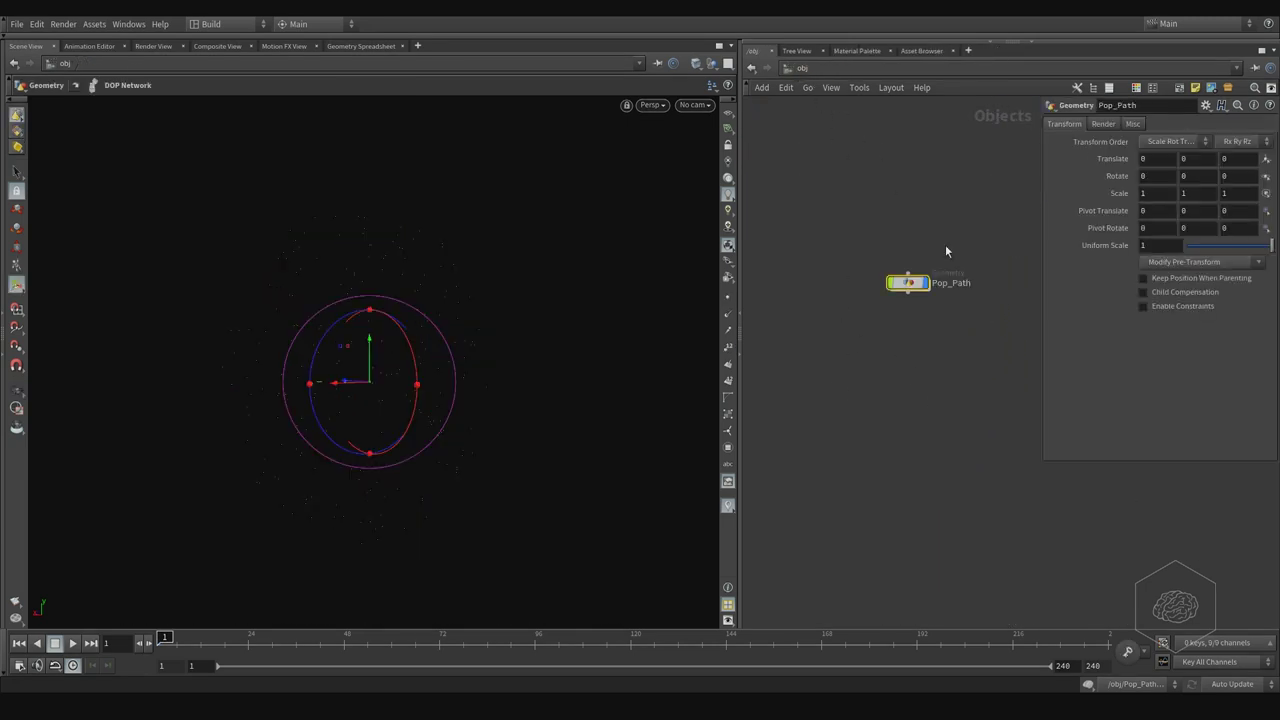
double_click(905, 284)
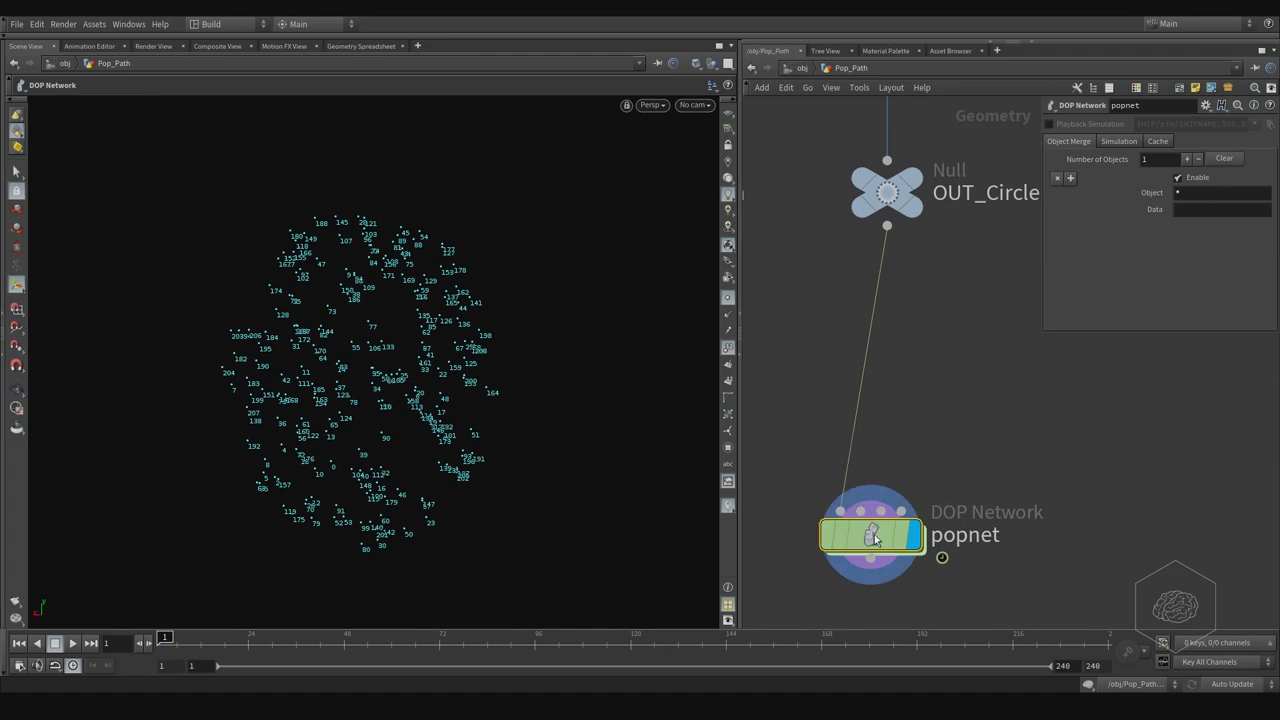
double_click(873, 540)
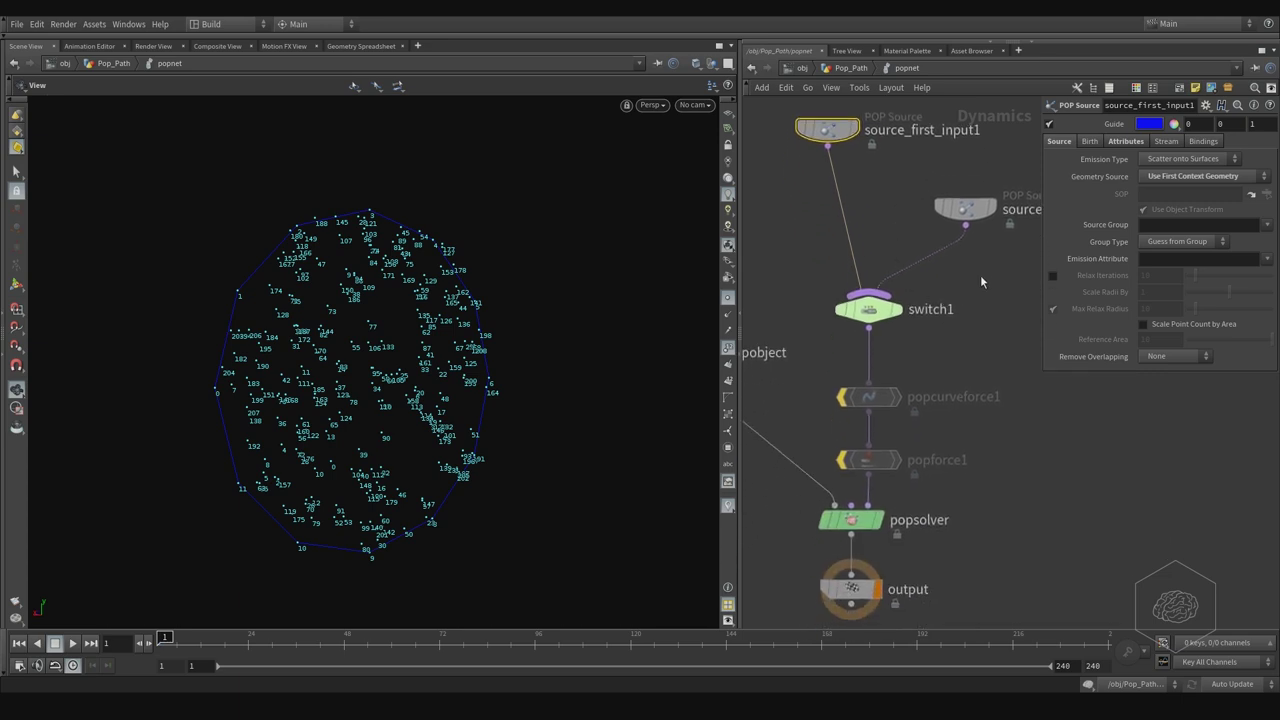
click(967, 315)
middle_drag(945, 346, 939, 255)
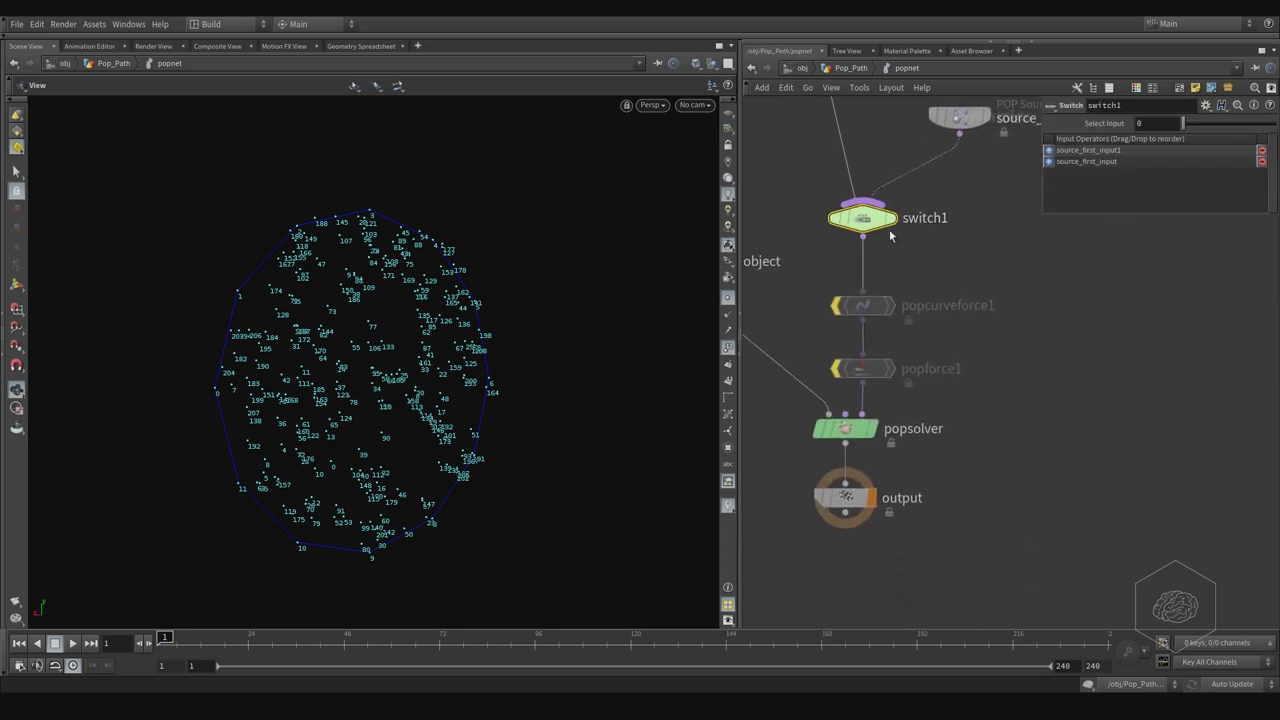
Select popcurveforce1 and turn its bypass off
click(862, 259)
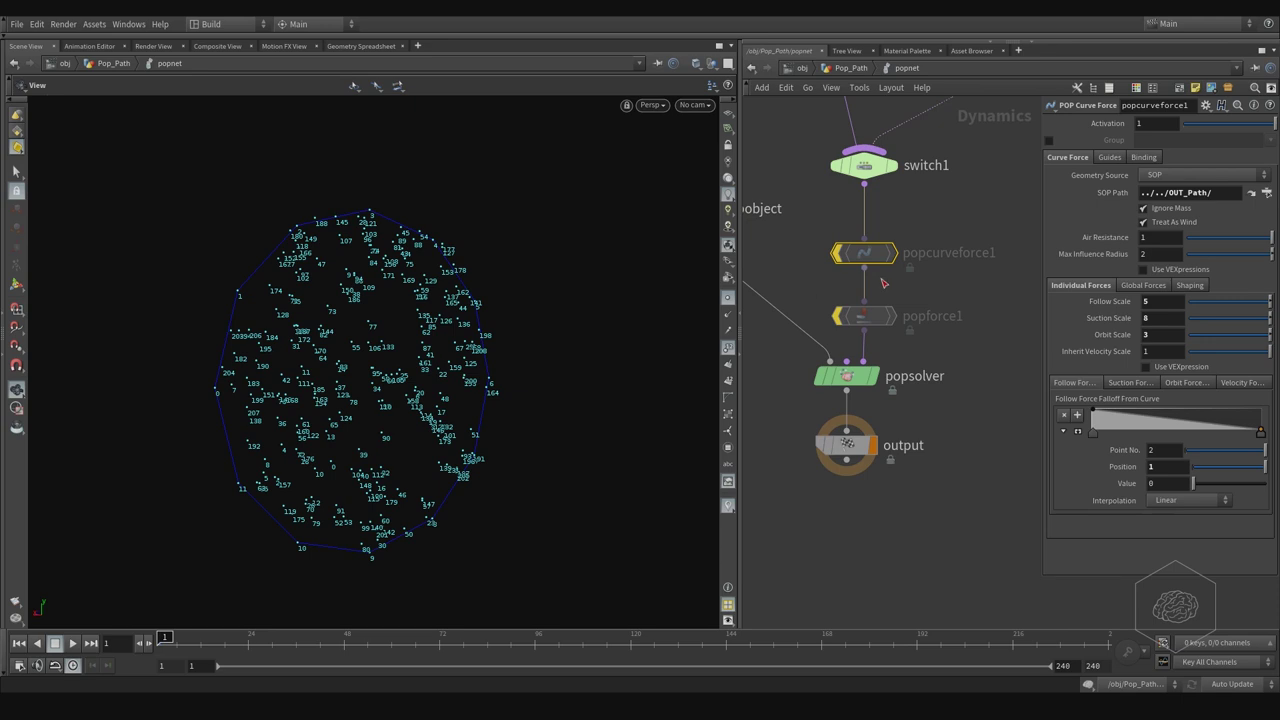
middle_drag(937, 240, 873, 284)
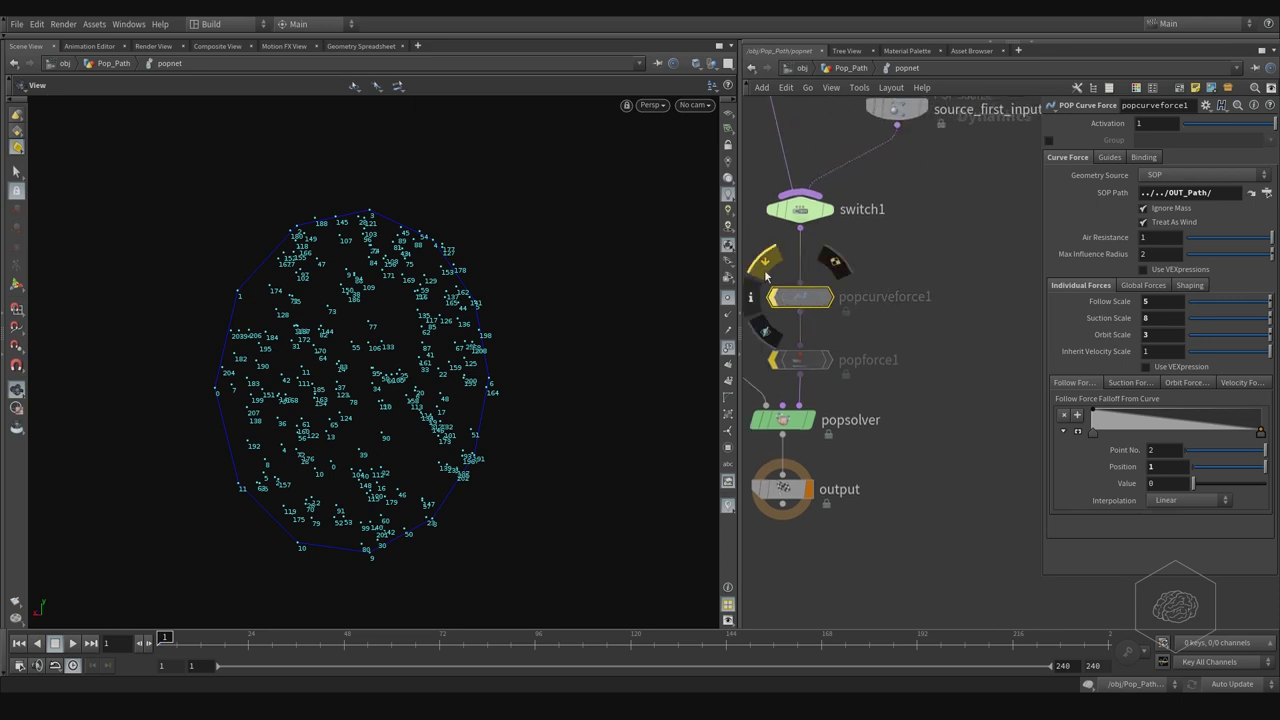
click(767, 264)
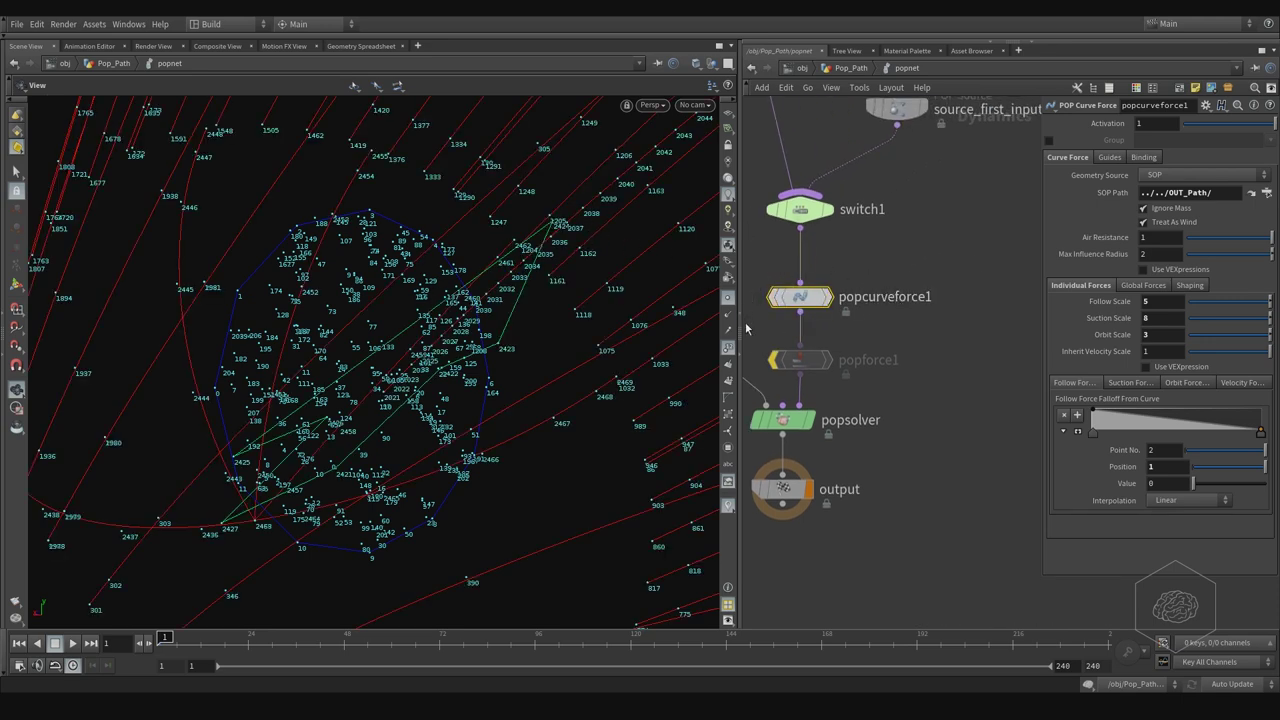
Turn off point numbers and point display in the viewport and frame the whole curve force guide
click(729, 349)
scroll(531, 317, down, 4)
click(730, 298)
drag(526, 290, 570, 415)
scroll(406, 316, down, 5)
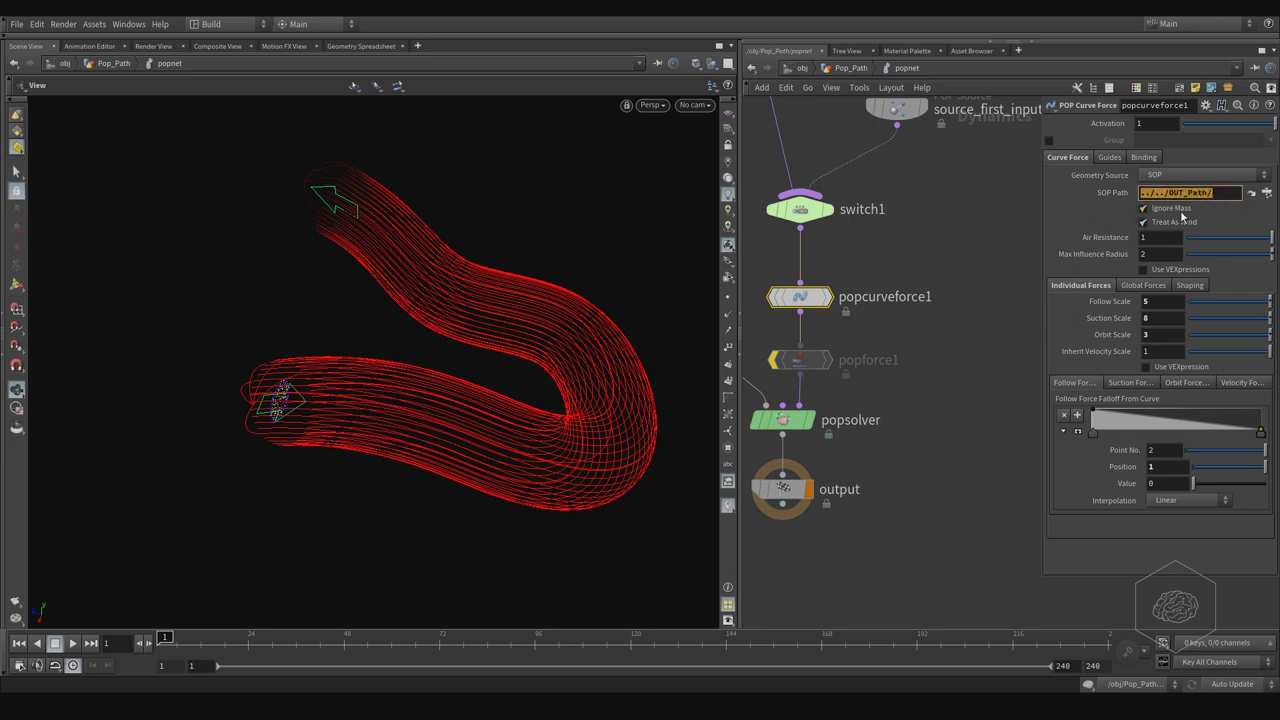
Duplicate popcurveforce1 beside the original and set the copy's Geometry Source to Use Second Context Geometry
click(892, 263)
alt+drag(805, 297, 988, 298)
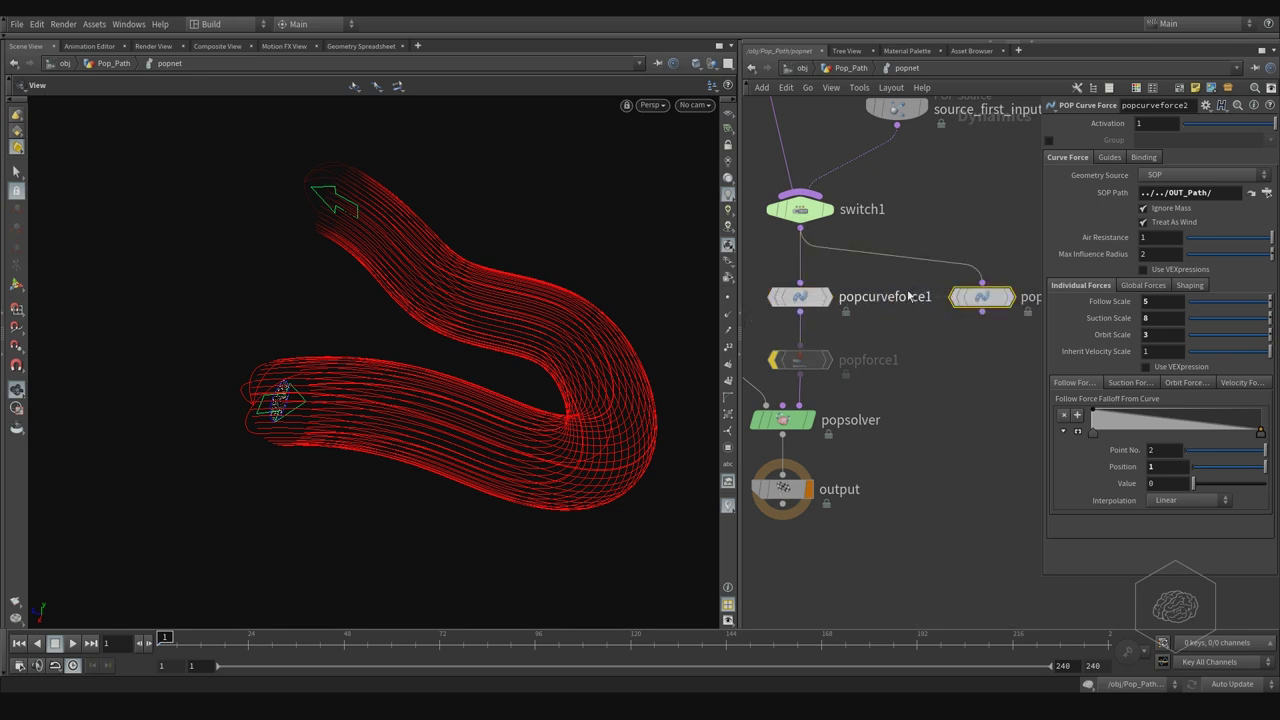
middle_drag(985, 213, 994, 192)
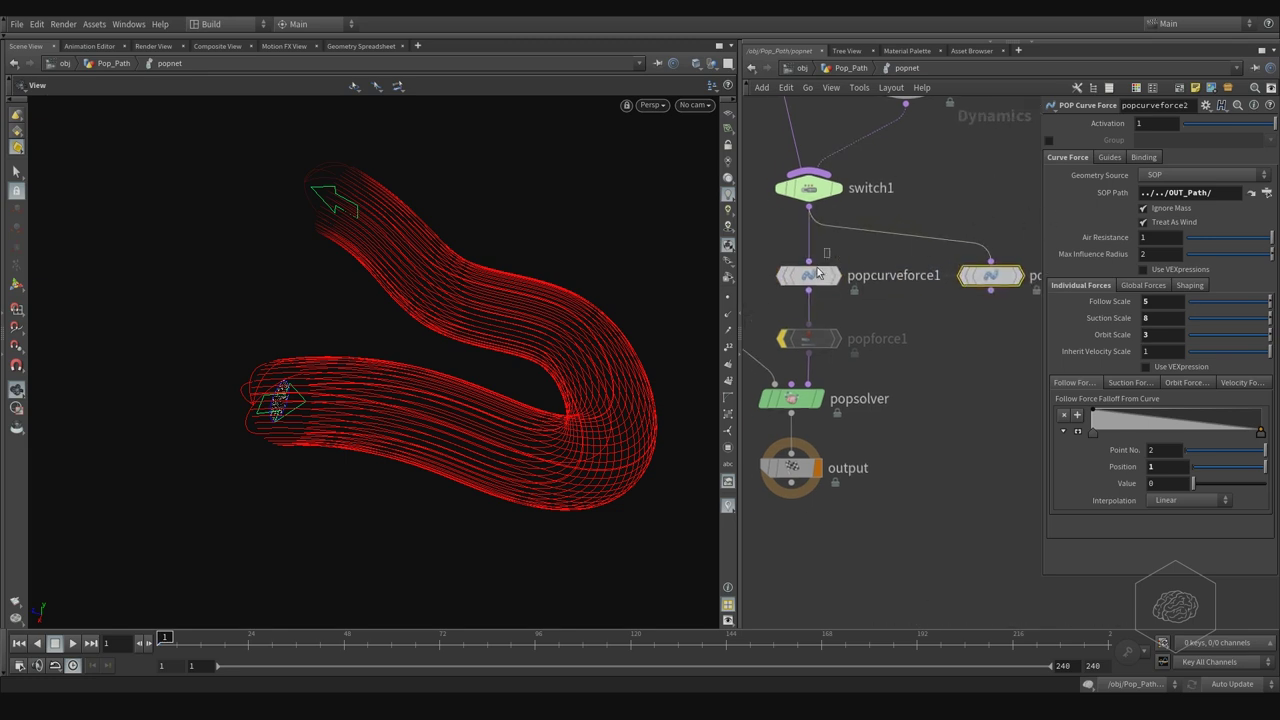
click(1208, 174)
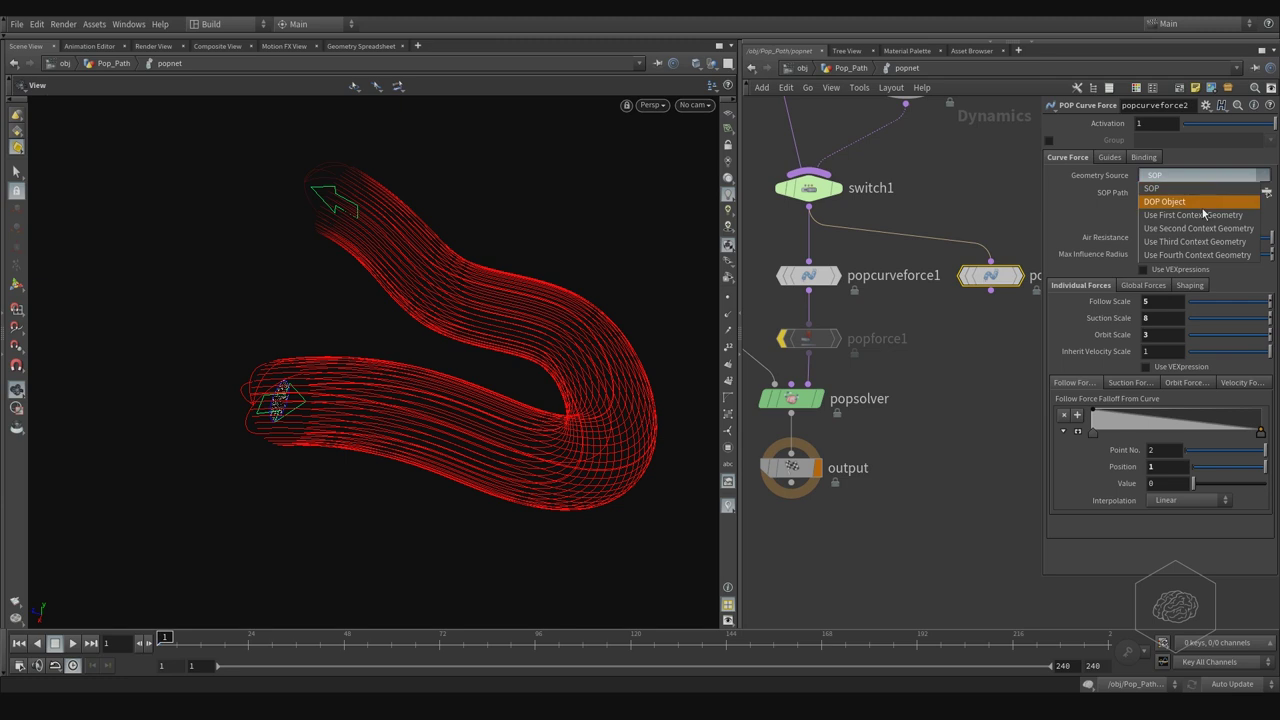
click(1204, 228)
middle_drag(961, 188, 961, 226)
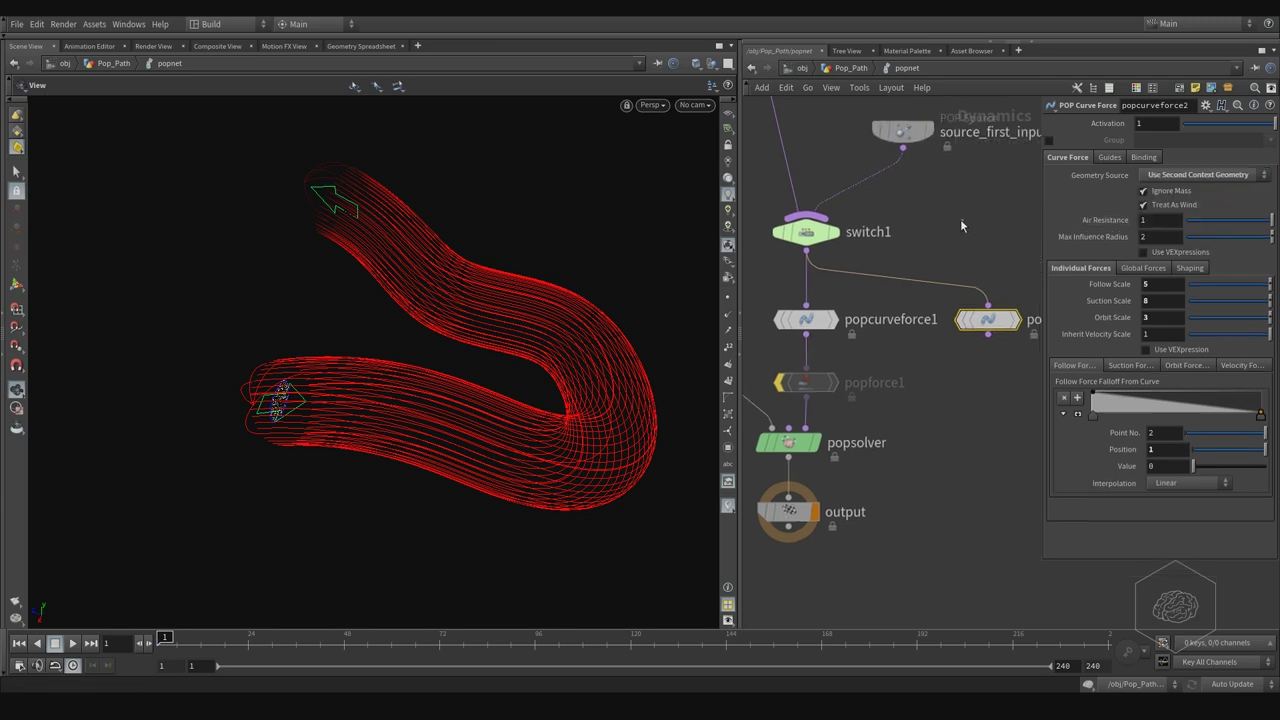
Return to the Pop_Path network and insert a Switch node between OUT_Circle and popnet
click(851, 68)
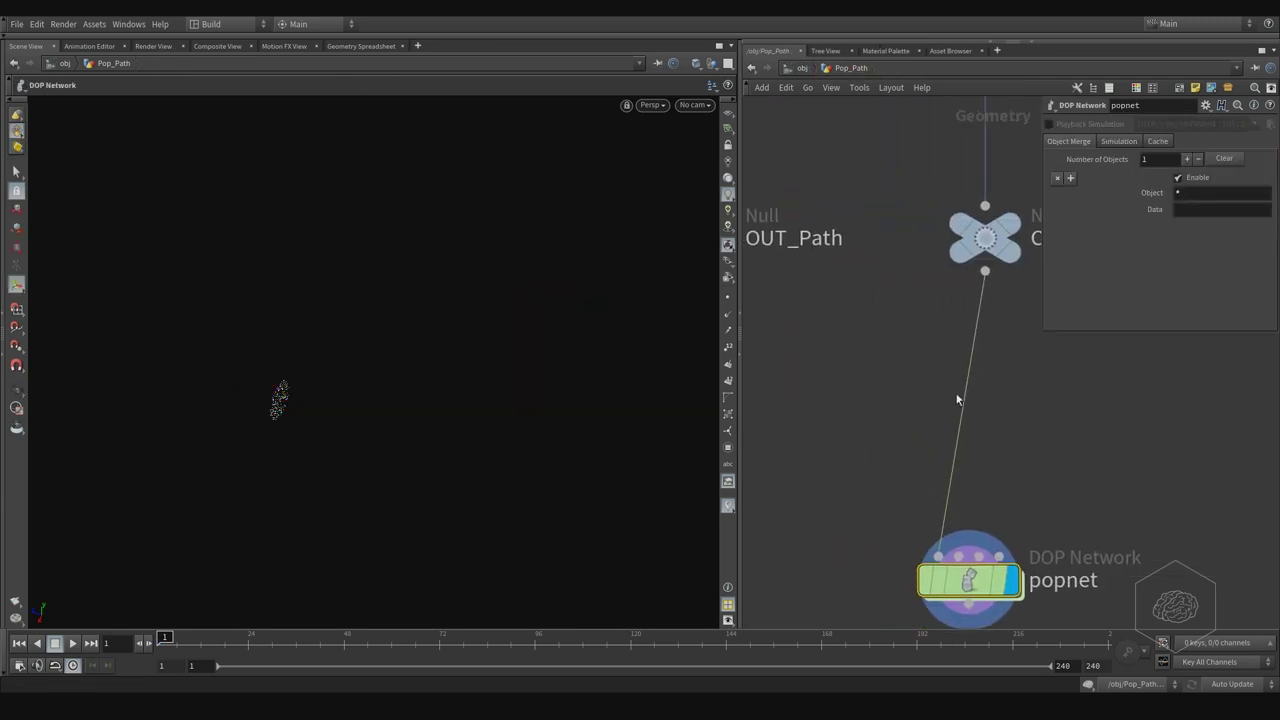
key(Tab)
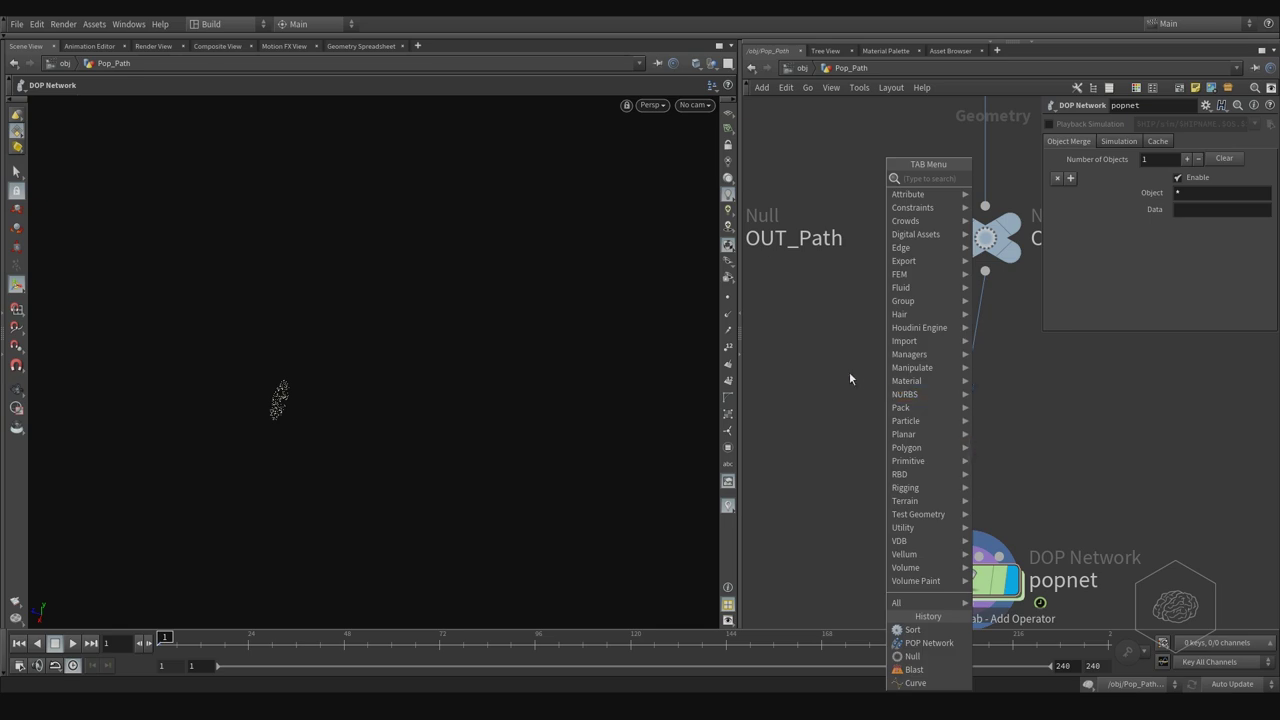
text(sw)
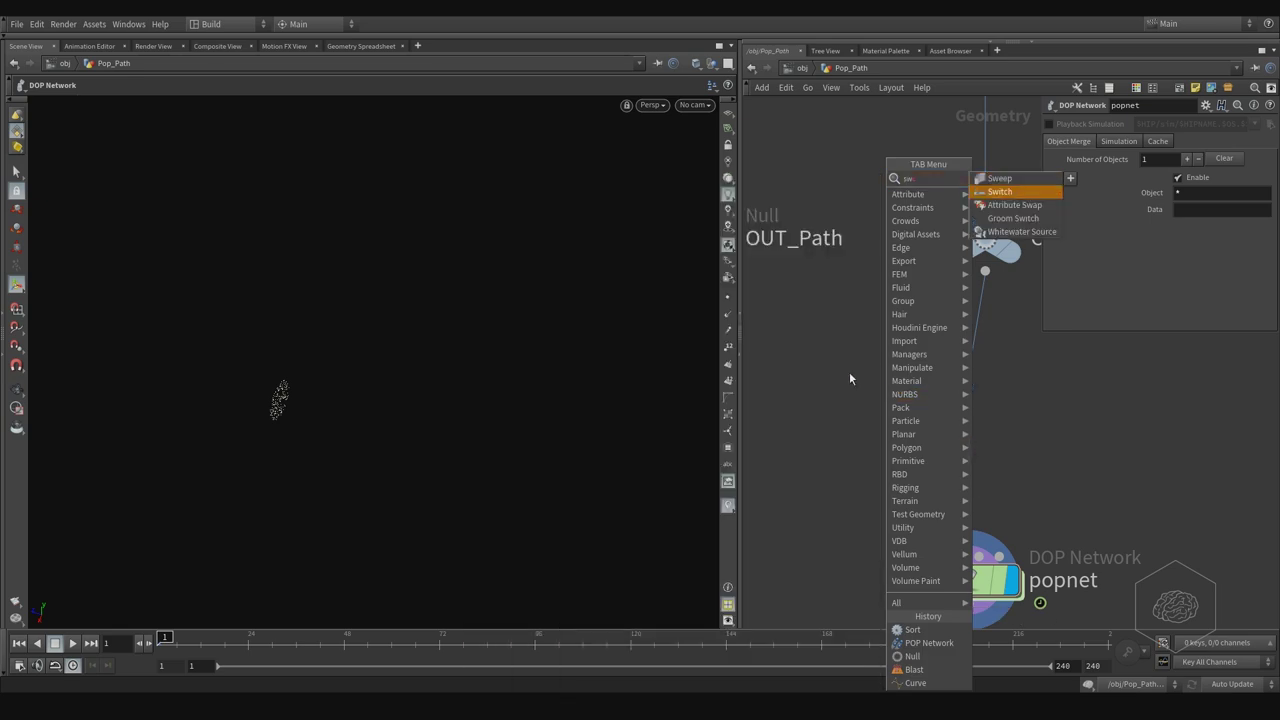
key(Return)
click(948, 396)
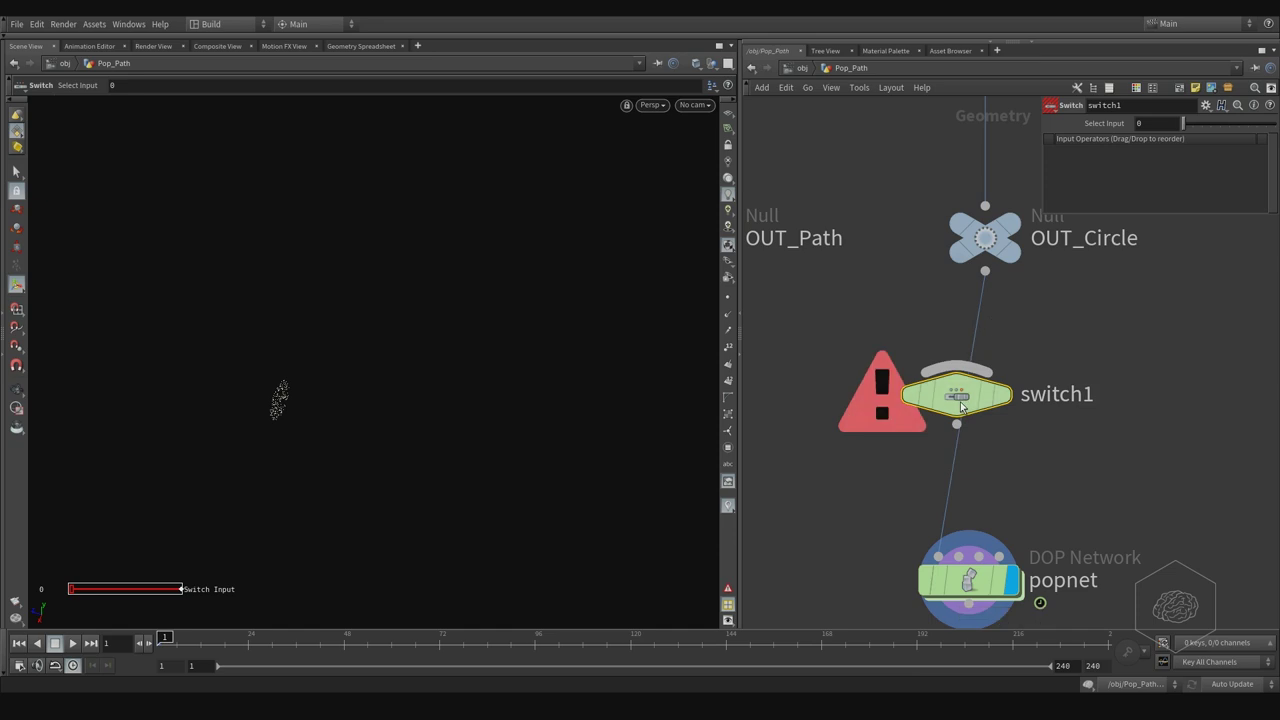
drag(971, 394, 865, 414)
middle_drag(873, 339, 1056, 398)
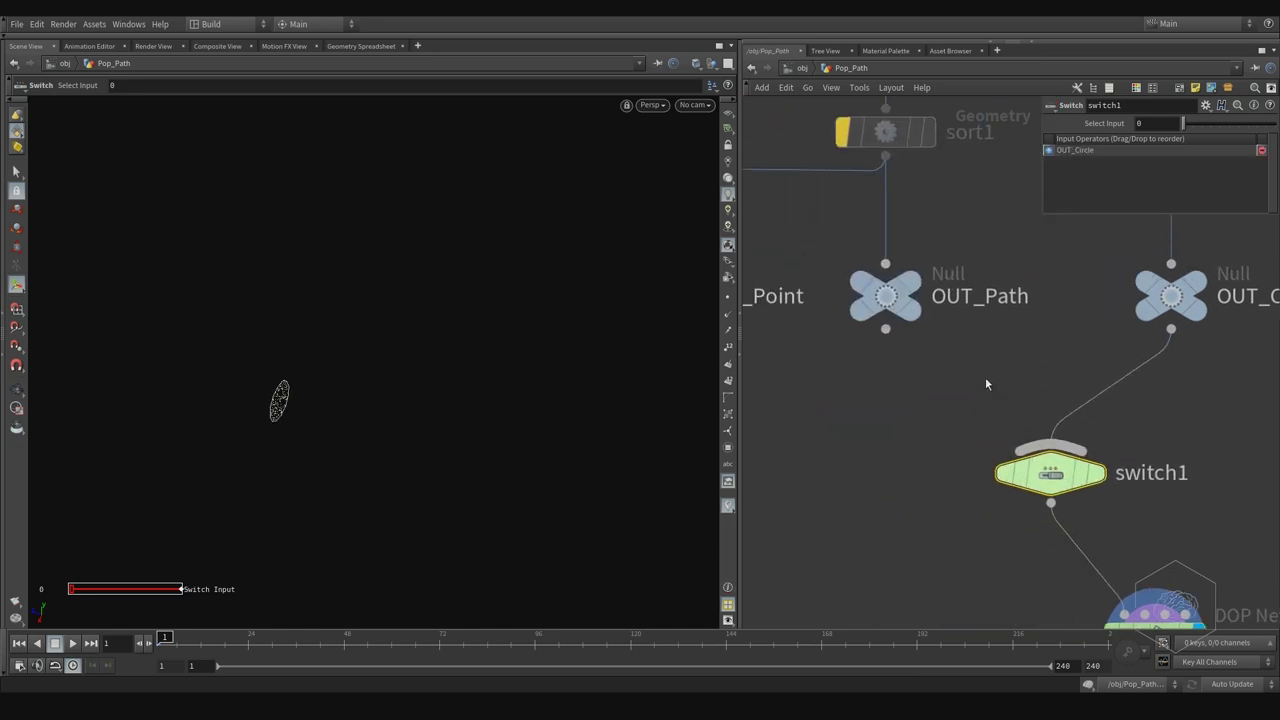
Connect OUT_Path as the second input of the Switch node
click(888, 331)
click(1054, 444)
middle_drag(946, 388, 952, 352)
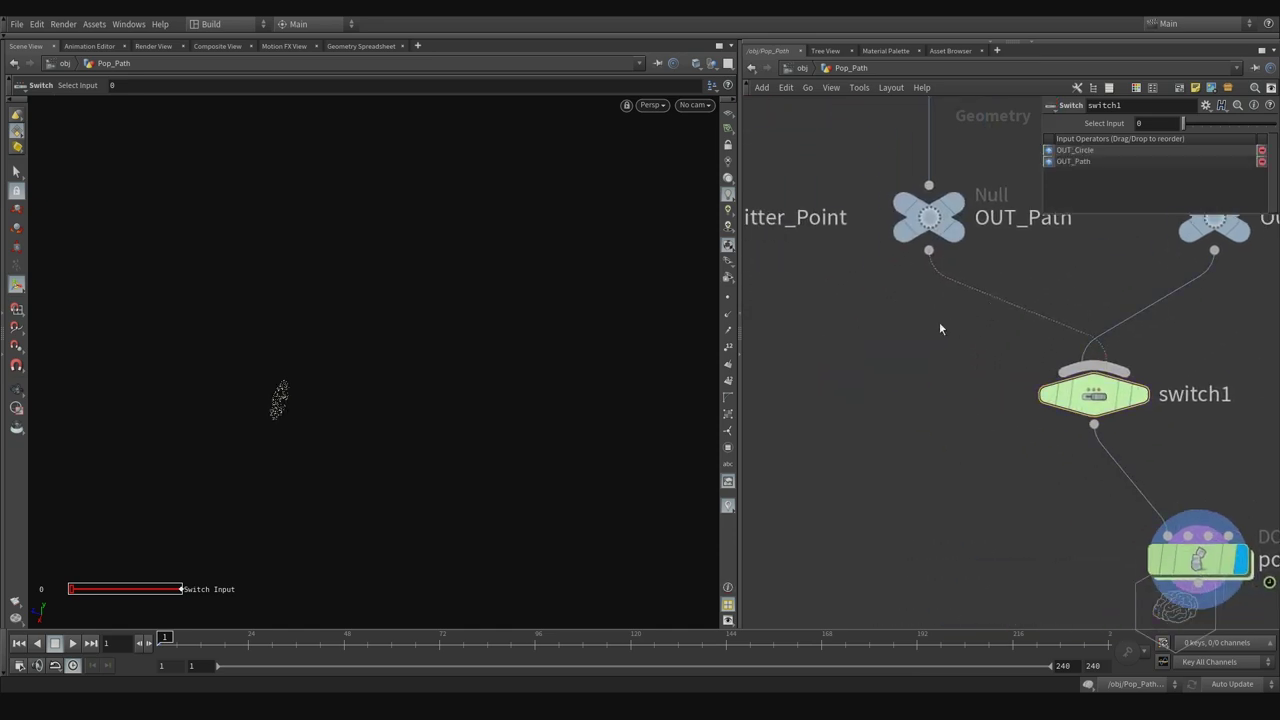
Connect OUT_Emitter_Point to popnet's second input
key(h)
click(820, 274)
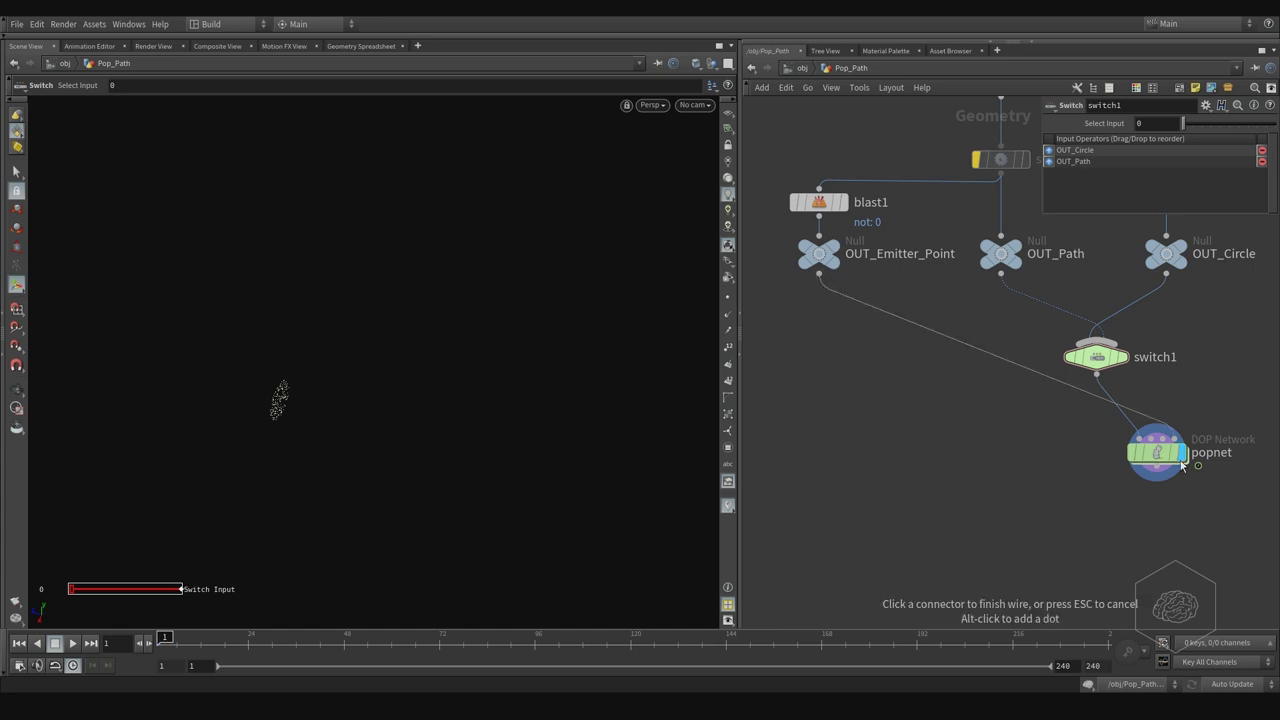
click(1156, 454)
click(1158, 459)
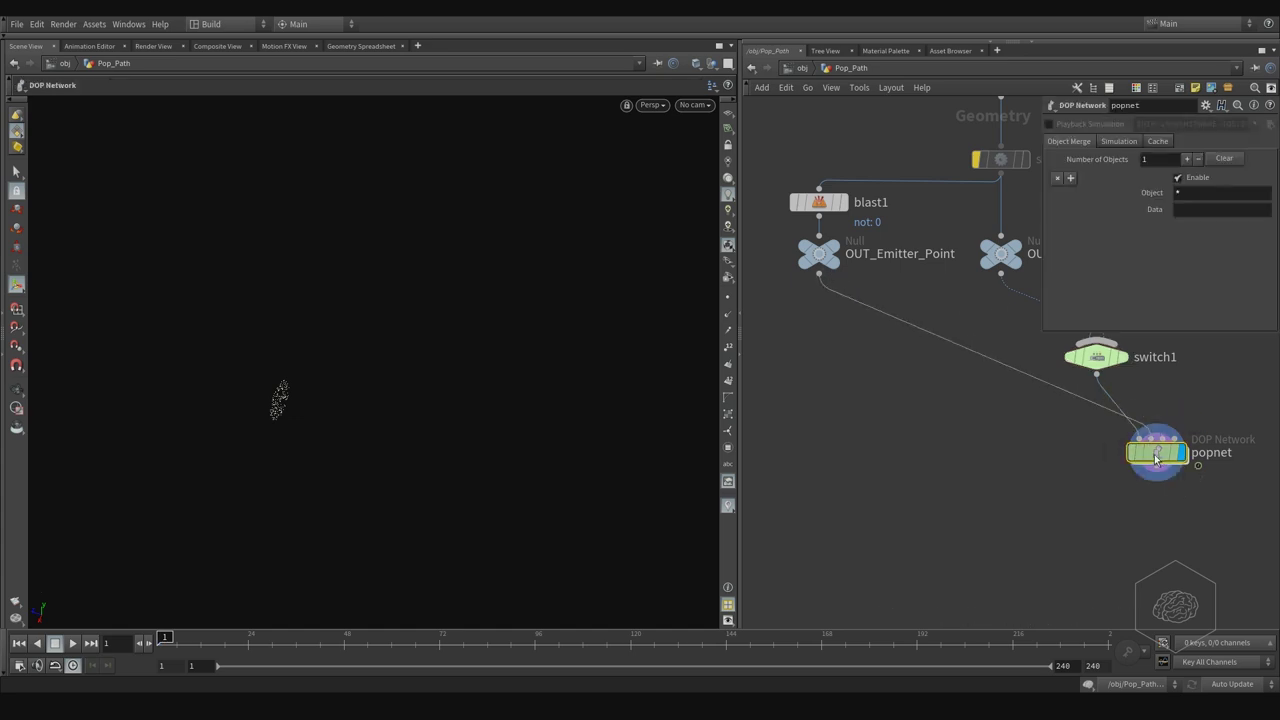
Open popnet and review popcurveforce2, the POP Source nodes and the rest of the particle network
double_click(1158, 459)
middle_drag(1025, 275, 932, 288)
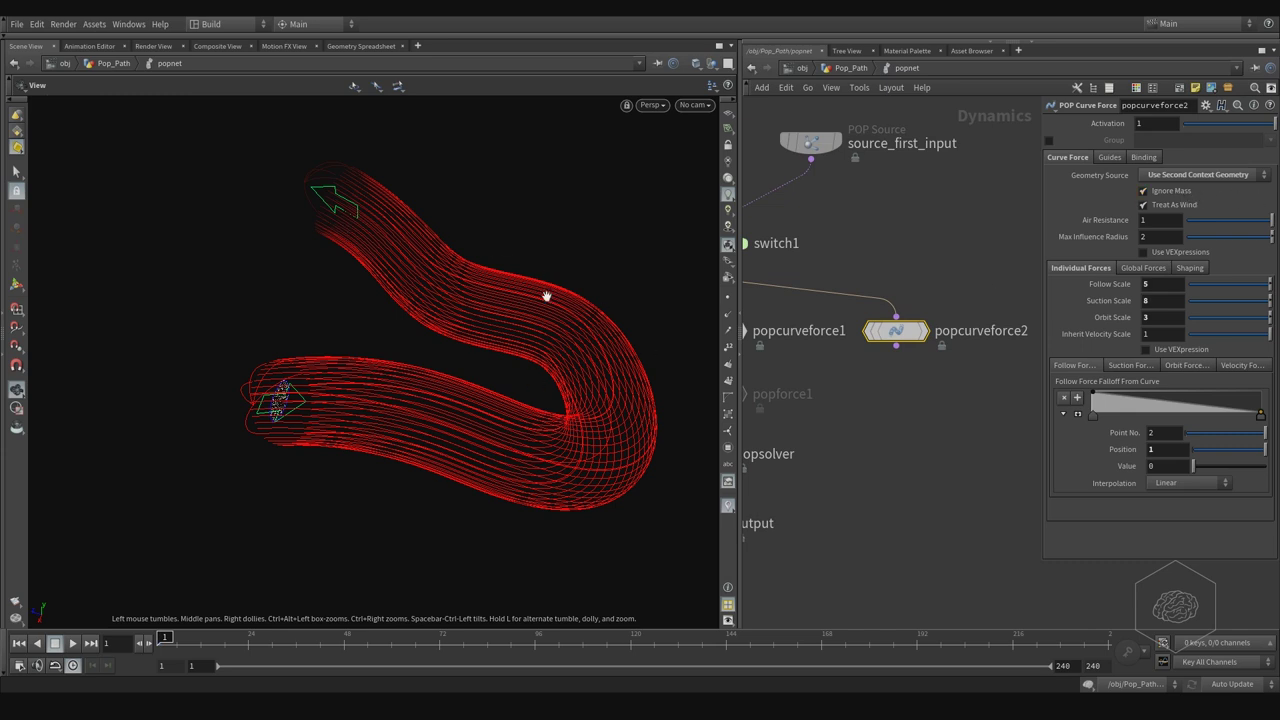
middle_drag(861, 220, 893, 296)
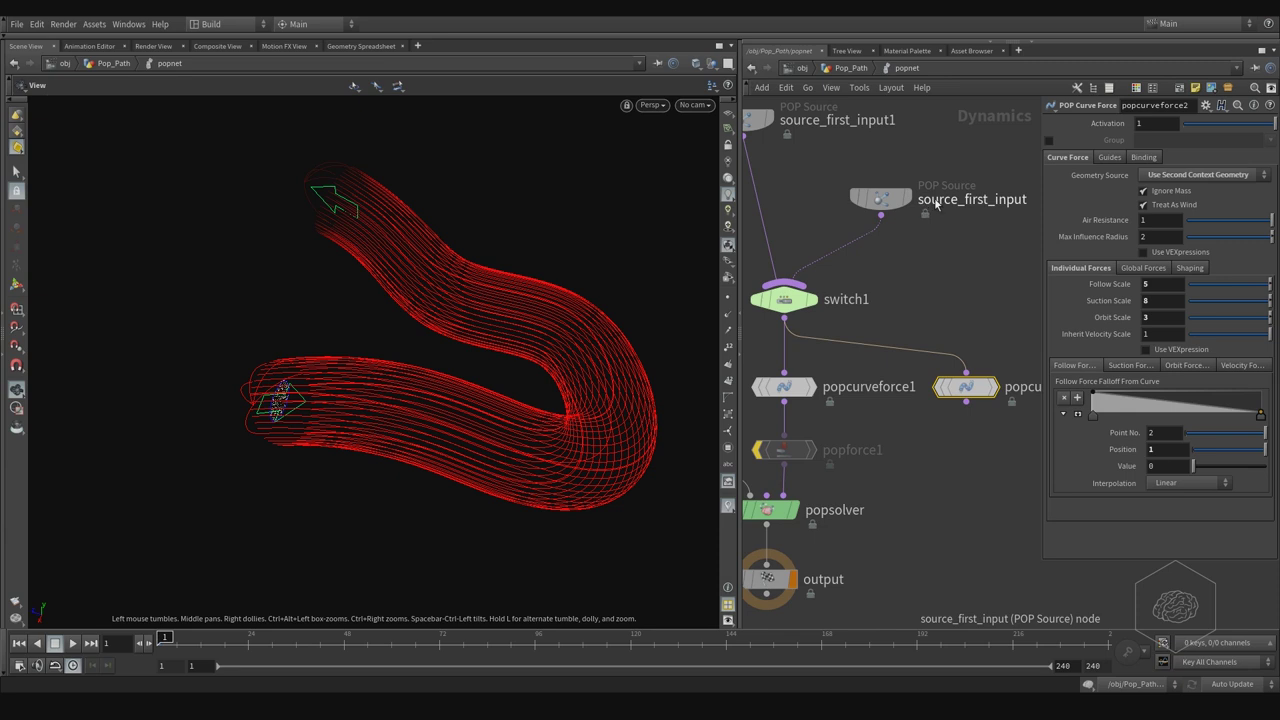
middle_drag(943, 297, 997, 204)
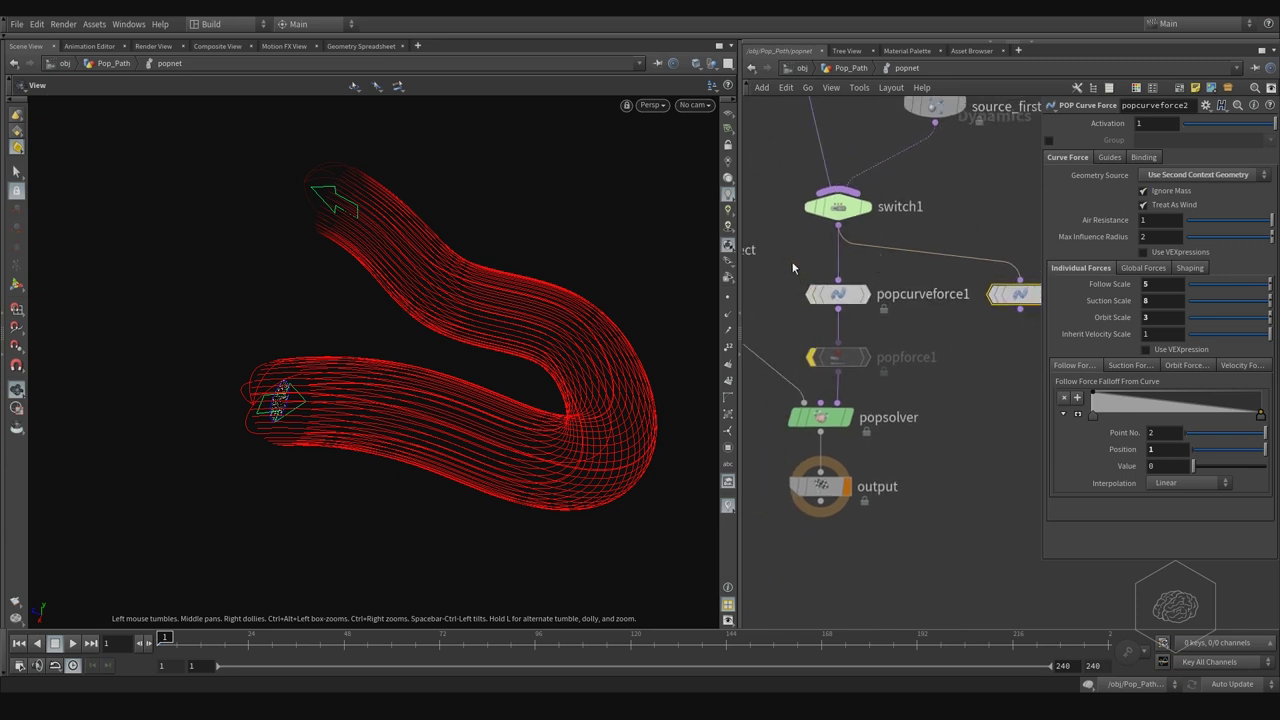
Set popcurveforce1's guide geometry to show the curve only
click(830, 293)
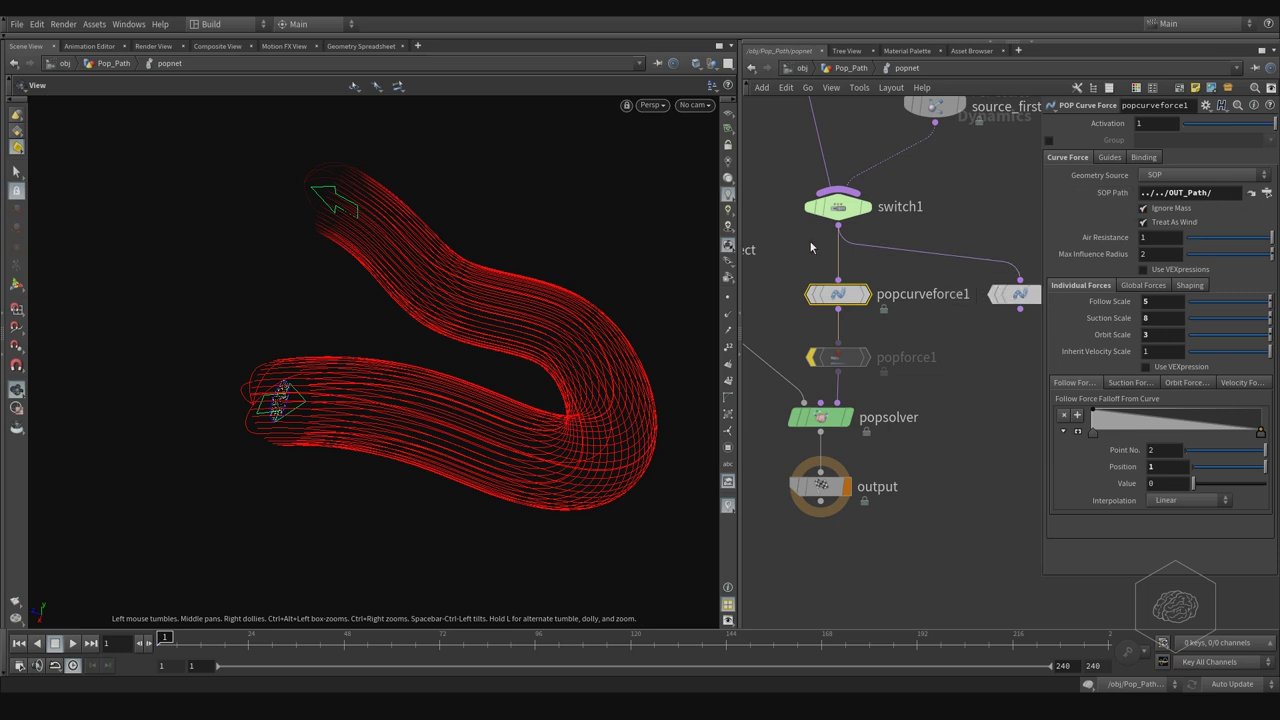
click(1109, 157)
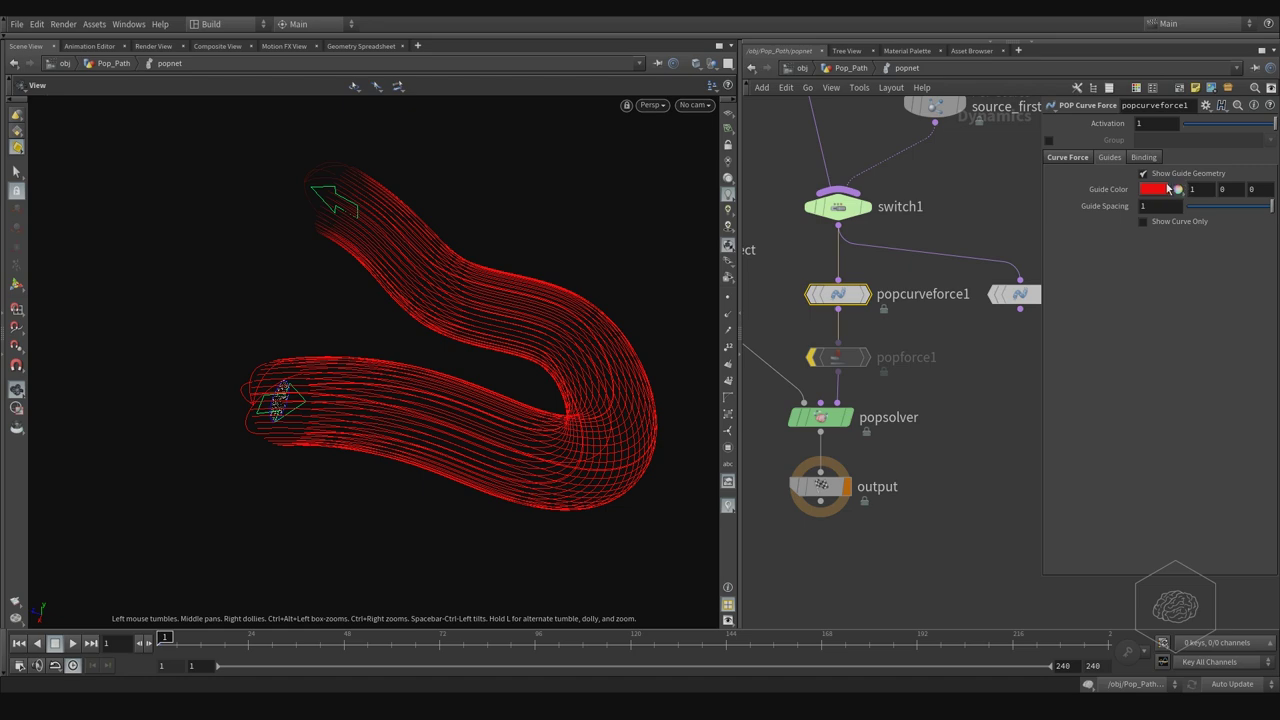
drag(440, 240, 438, 283)
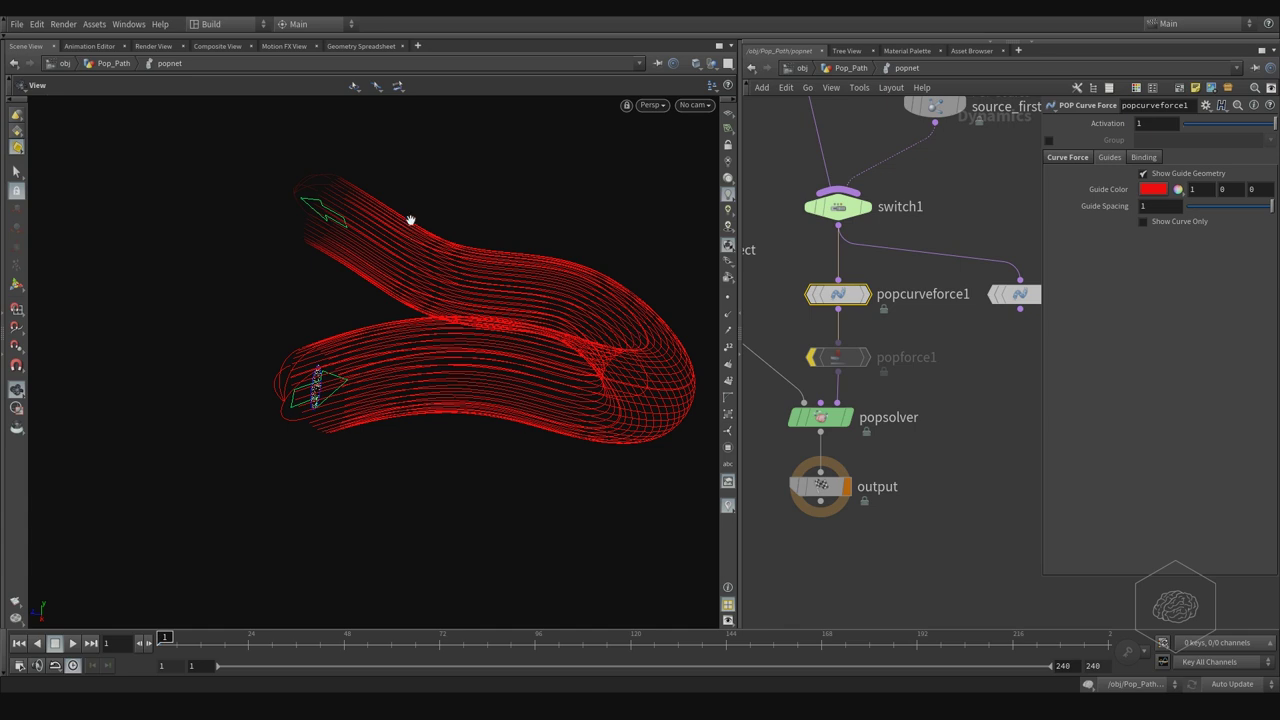
click(1157, 175)
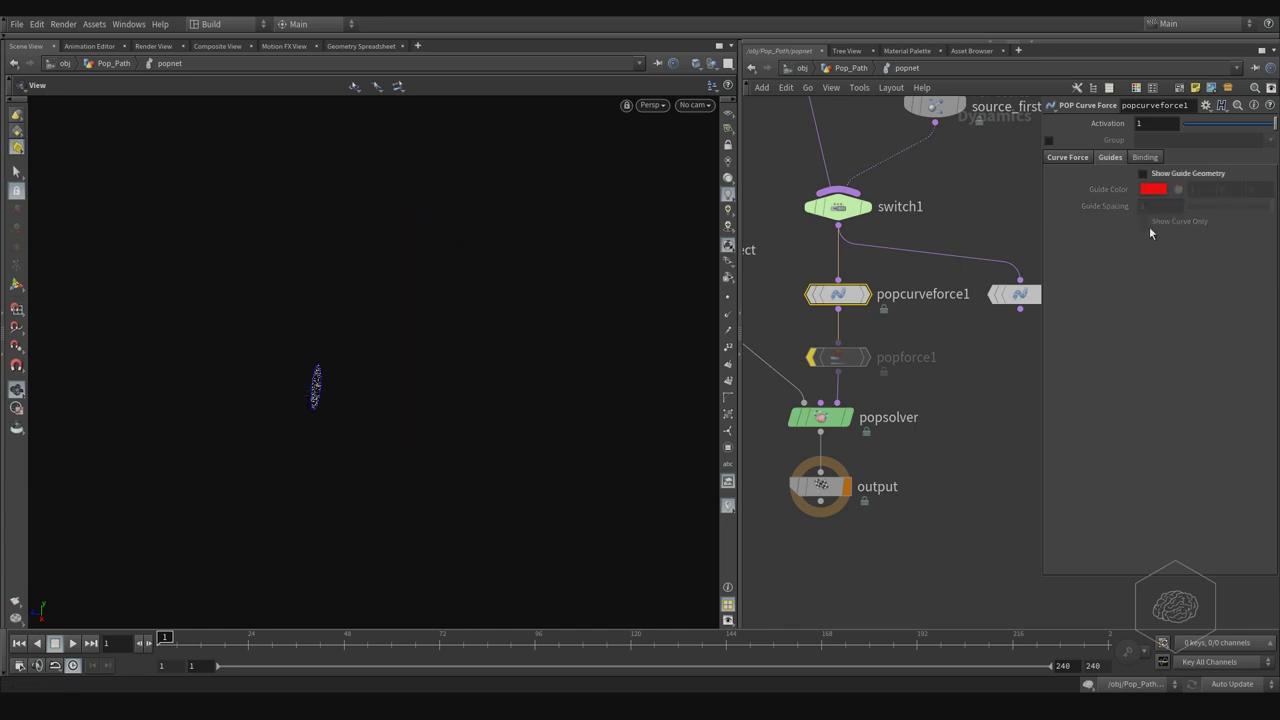
click(1143, 221)
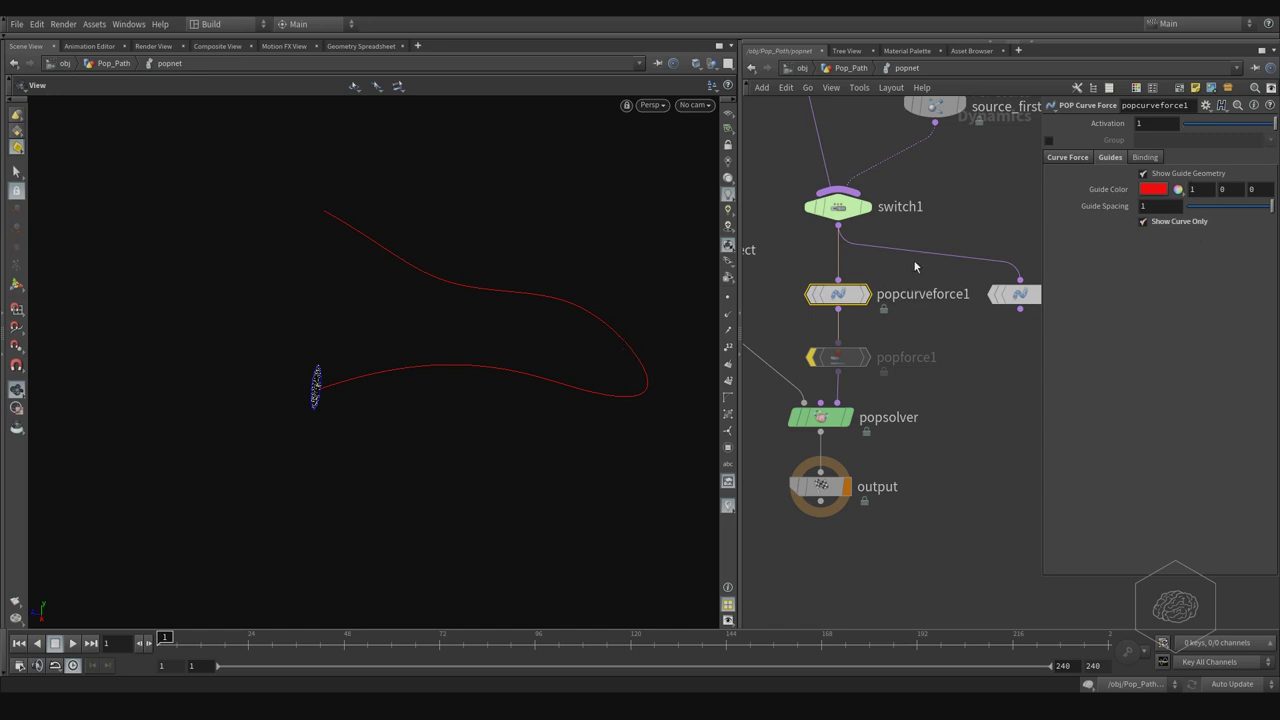
Examine the Attributes and Source parameters of source_first_input1
middle_drag(927, 177, 971, 290)
middle_drag(863, 211, 873, 261)
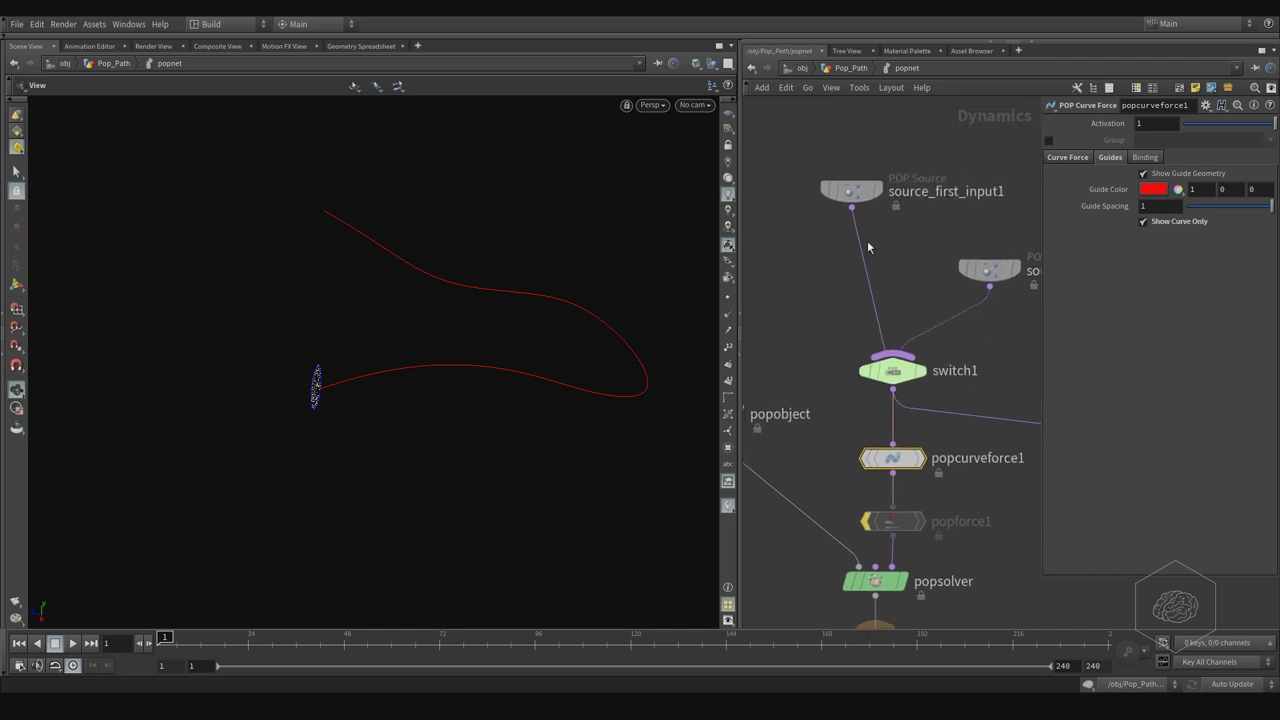
drag(817, 210, 818, 211)
click(1128, 141)
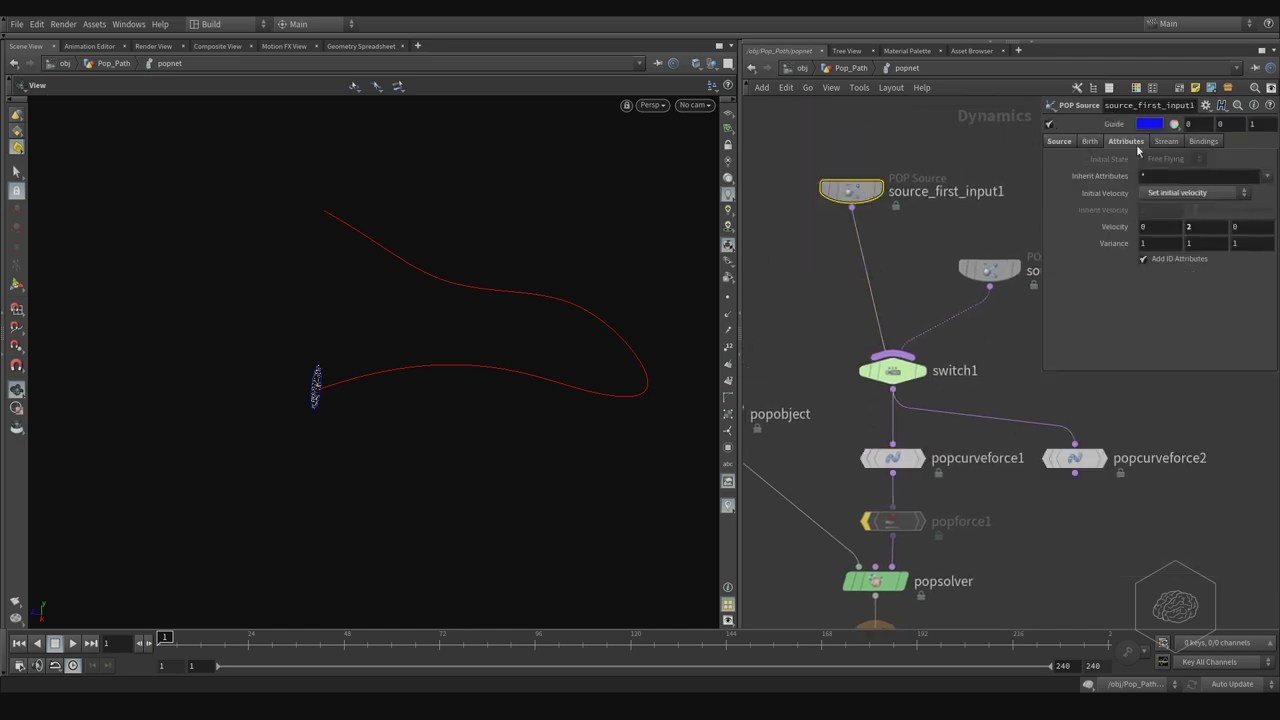
click(1065, 142)
Display popcurveforce1's Curve Force parameters and play the simulation to check the particle flow along the path
middle_drag(892, 283, 843, 136)
drag(908, 280, 822, 339)
click(1066, 157)
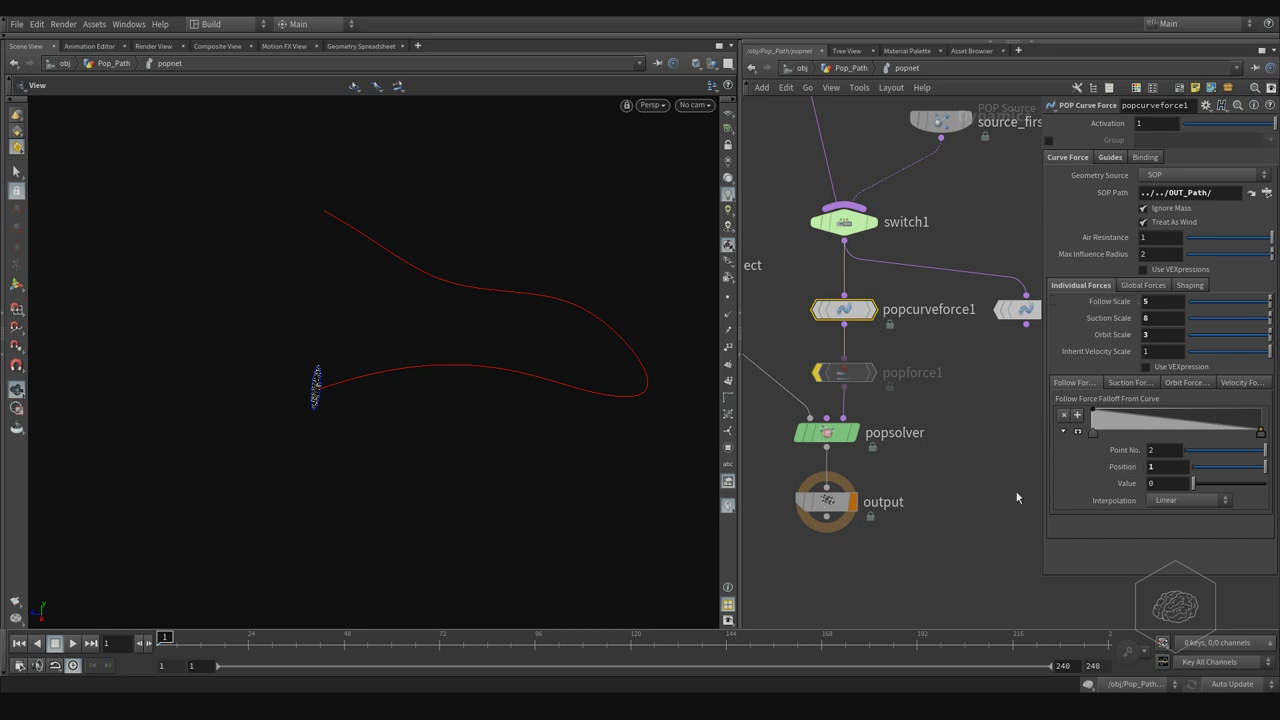
click(73, 645)
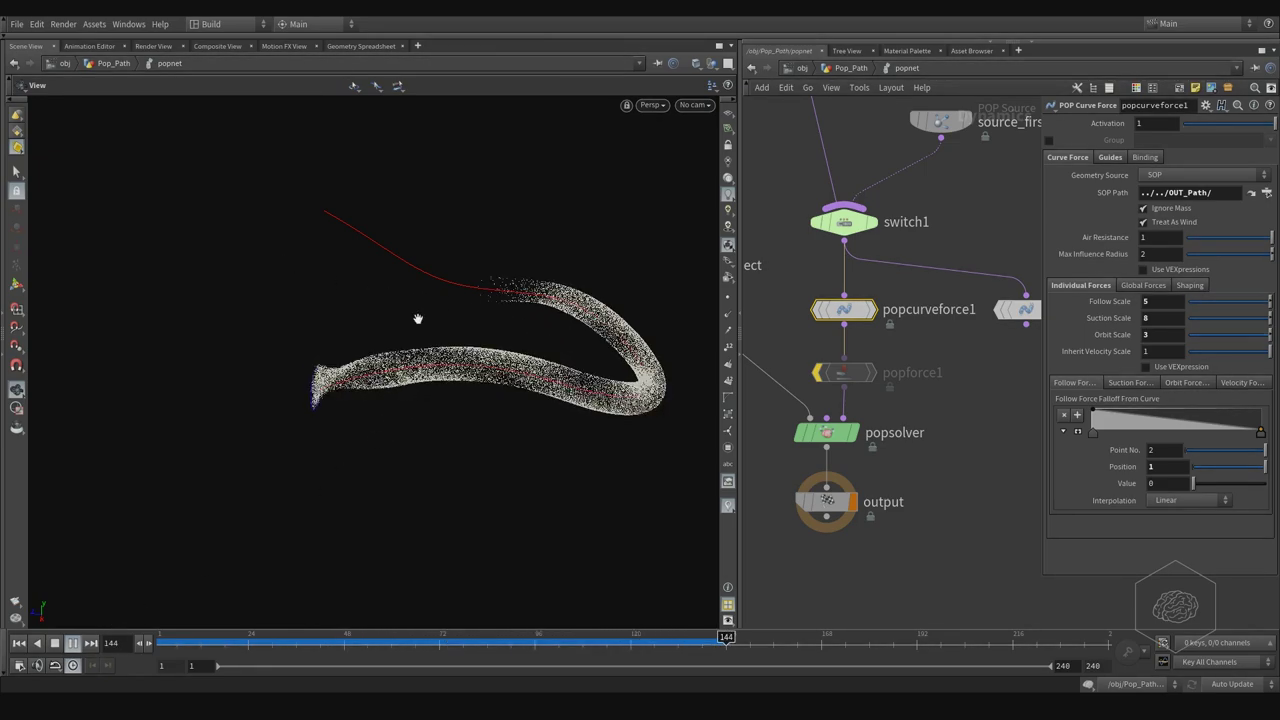
click(72, 643)
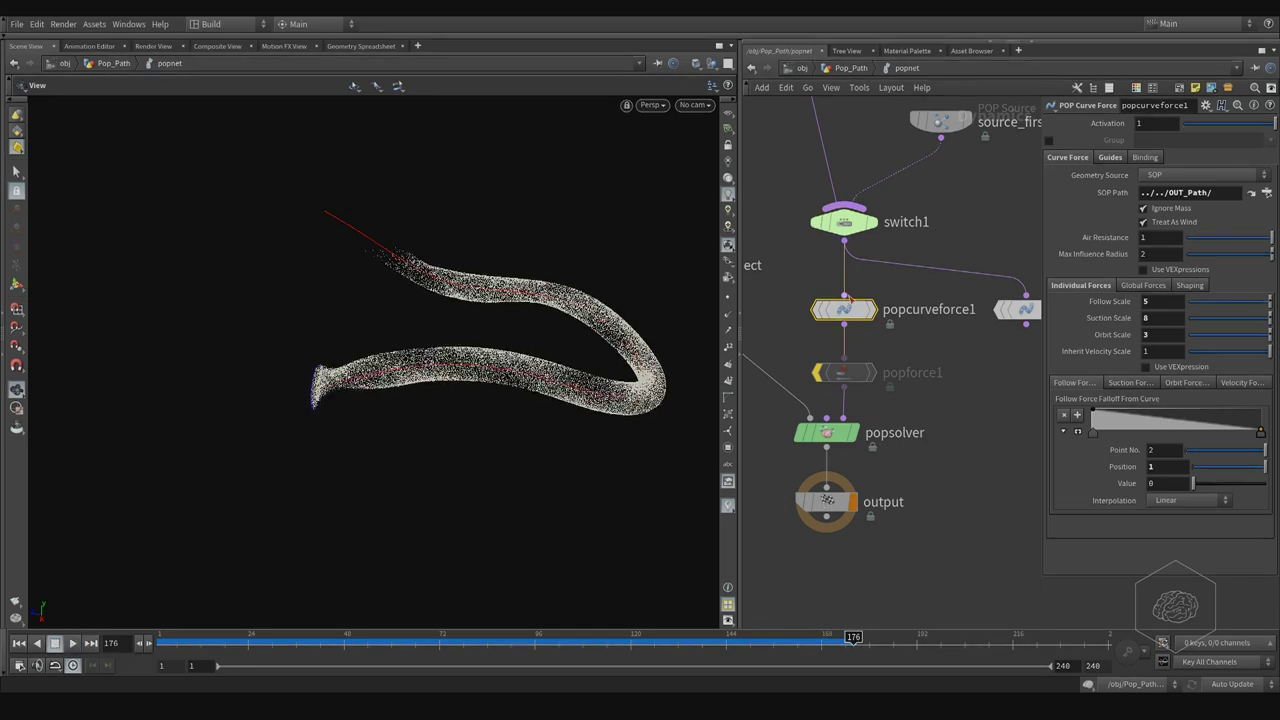
Revert popcurveforce1 to factory defaults, return to frame 1 and restore its SOP Path as ../../OUT_Path/
click(1209, 110)
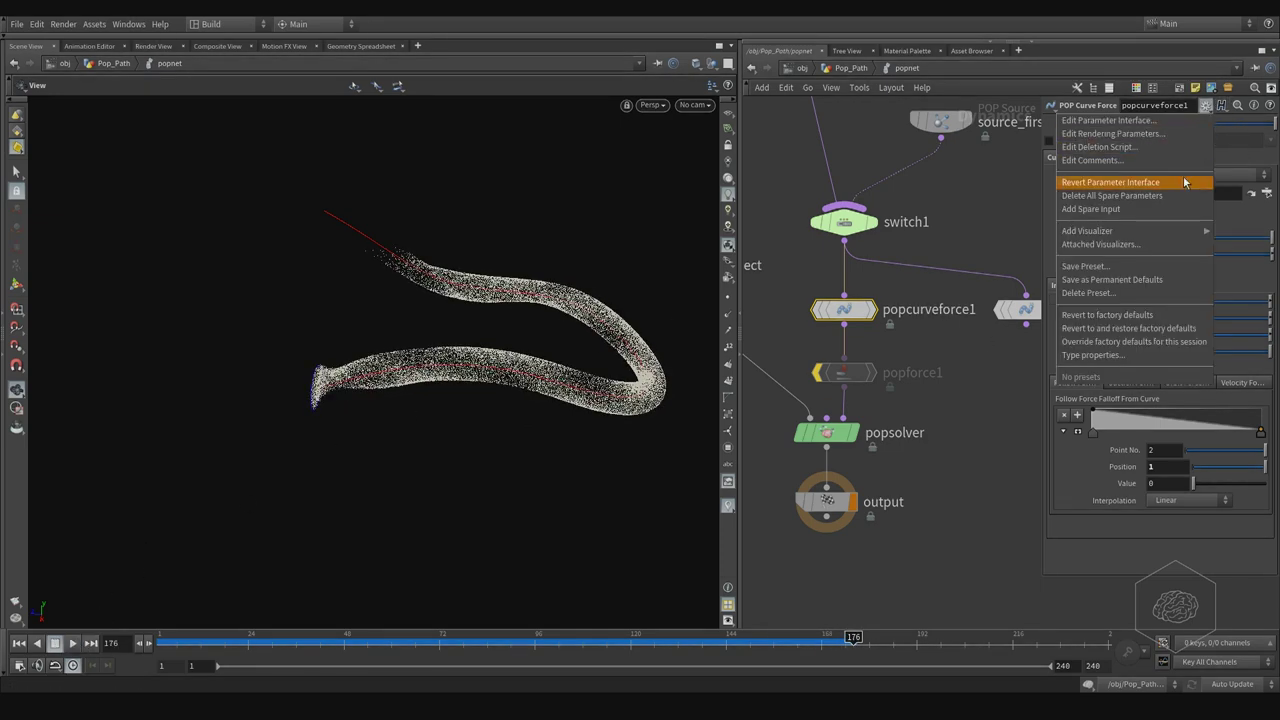
click(970, 208)
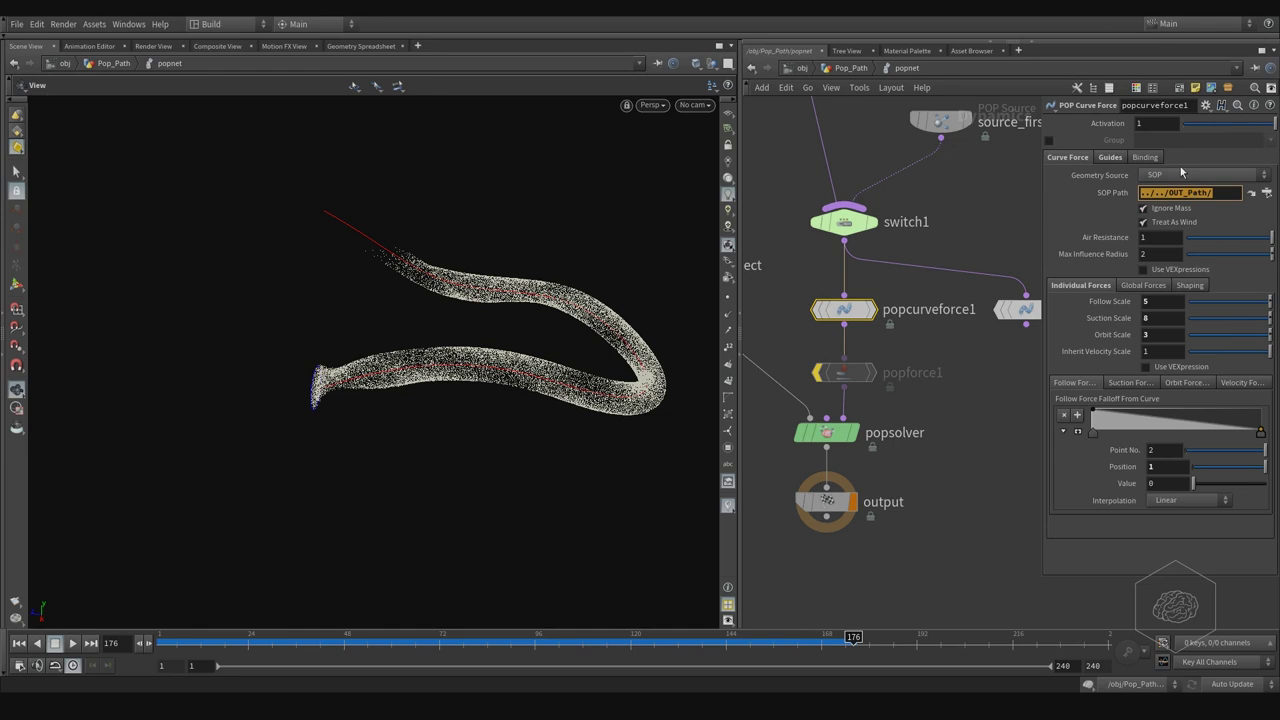
click(1207, 105)
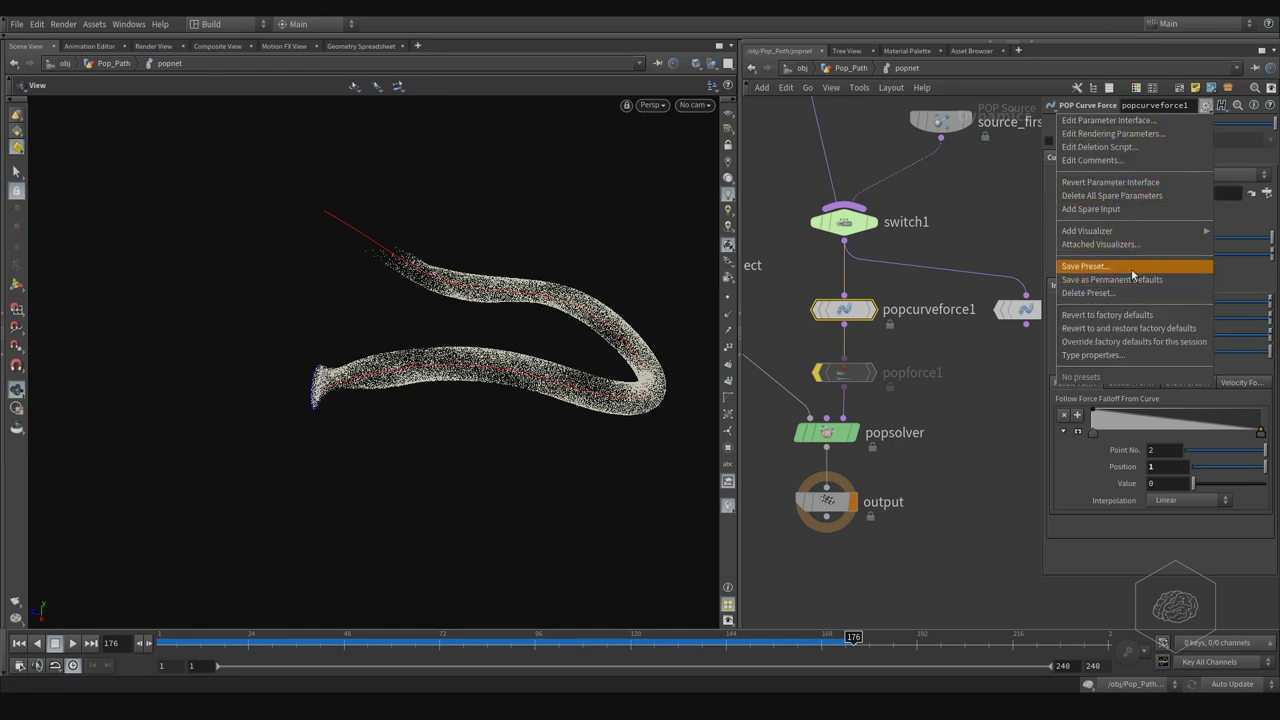
click(1128, 317)
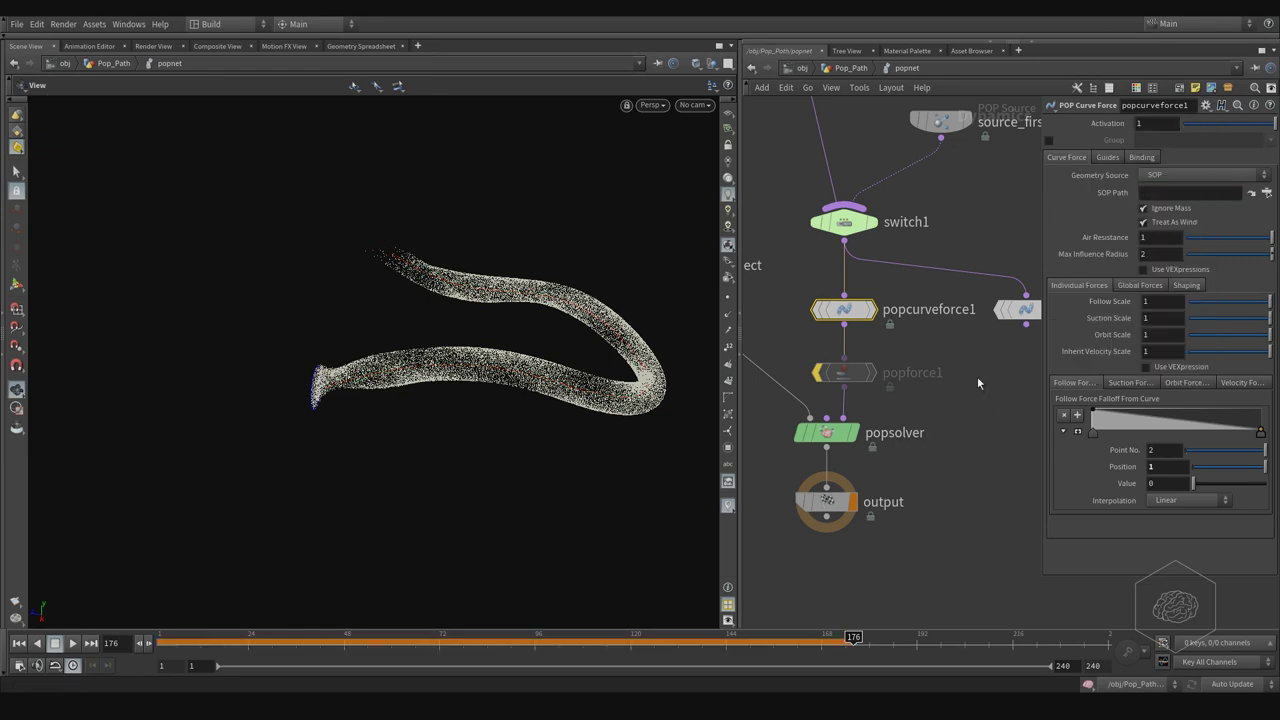
click(215, 637)
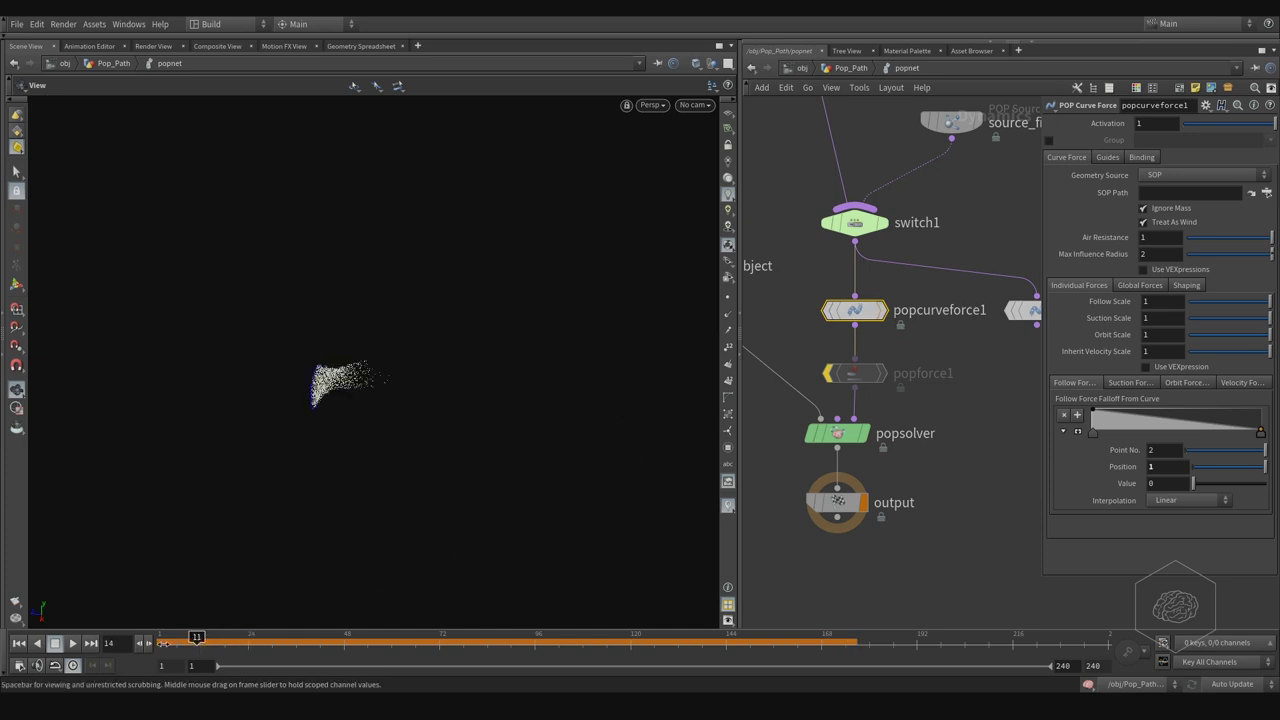
drag(213, 638, 163, 638)
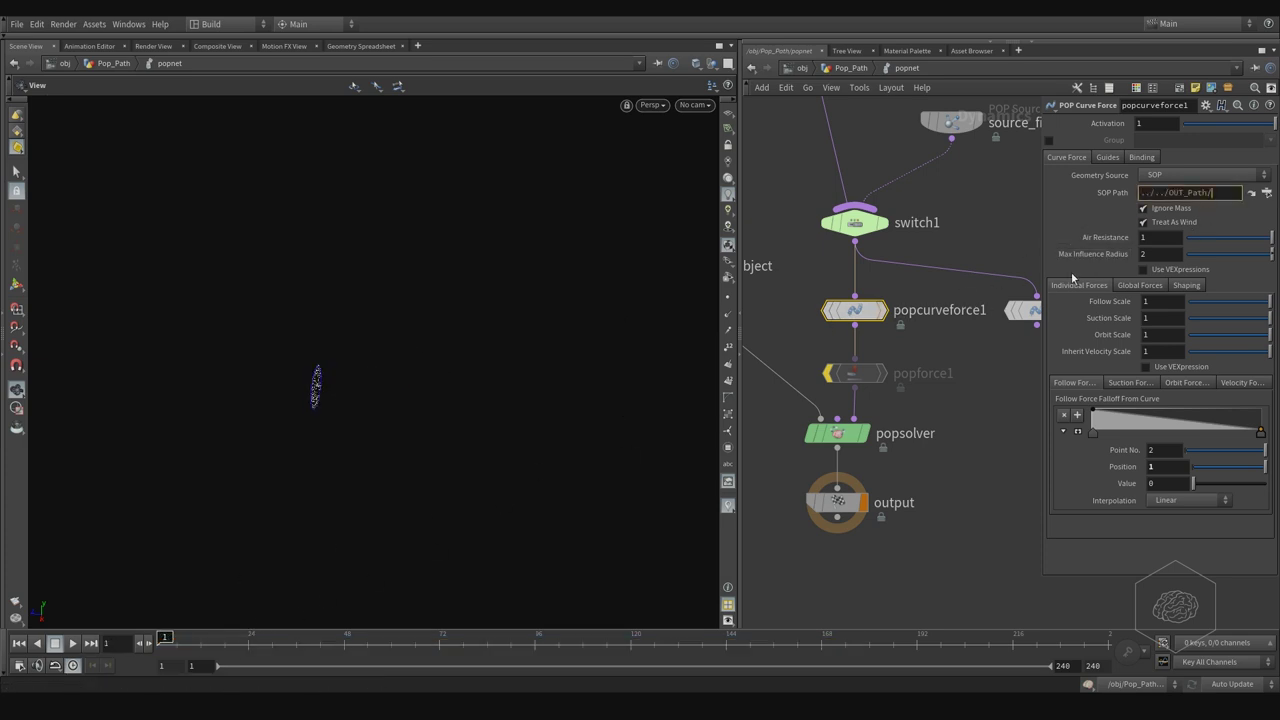
key(Return)
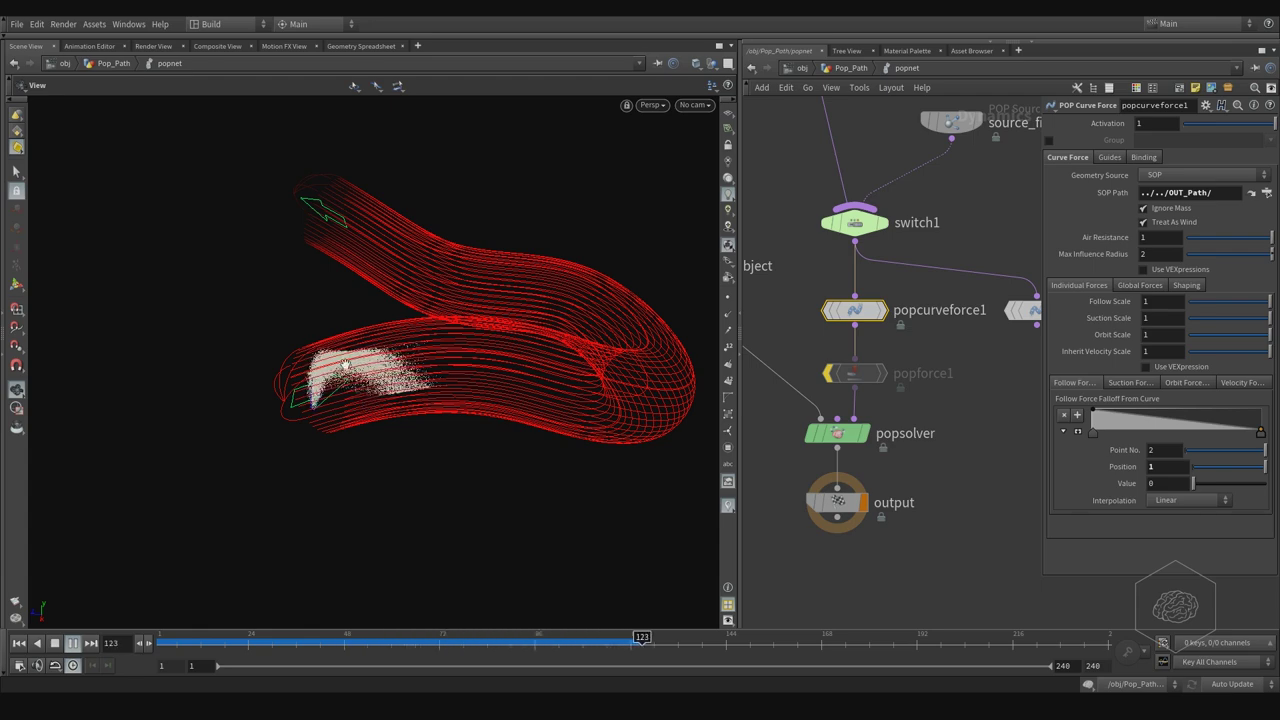
Inspect the particle motion along the curve guides with the default force scales and return to frame 1
drag(426, 379, 337, 409)
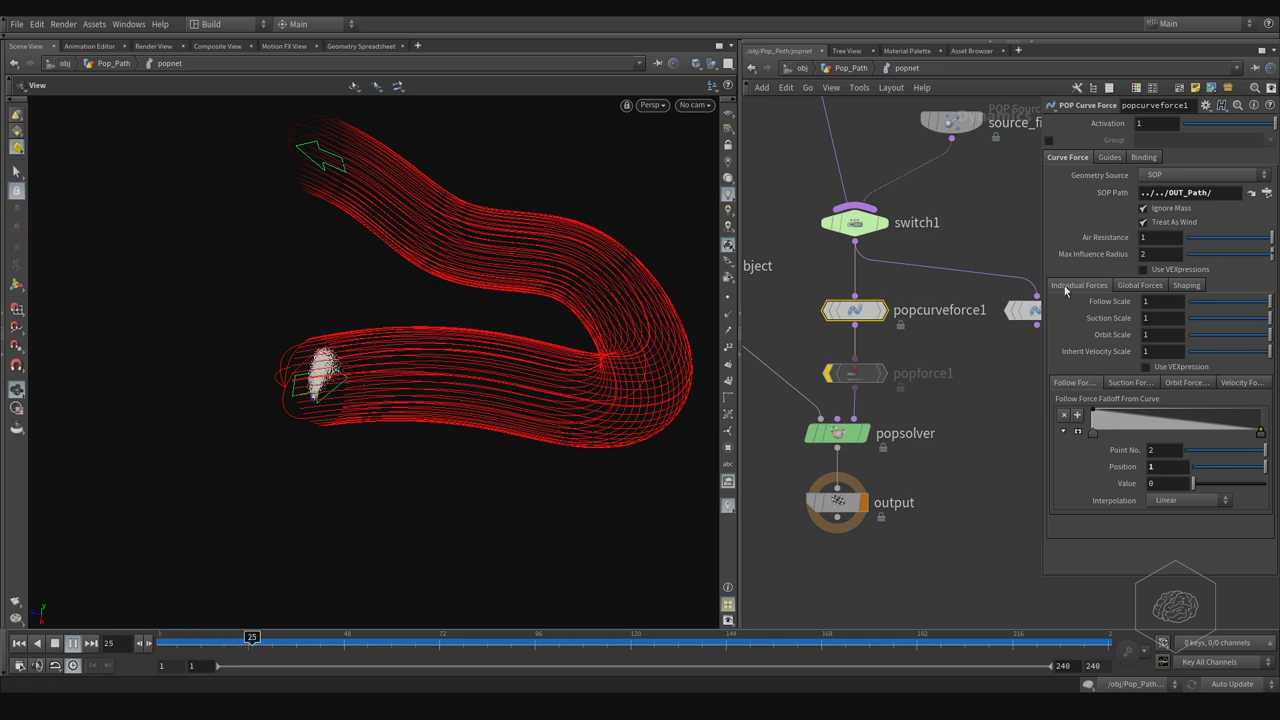
click(218, 637)
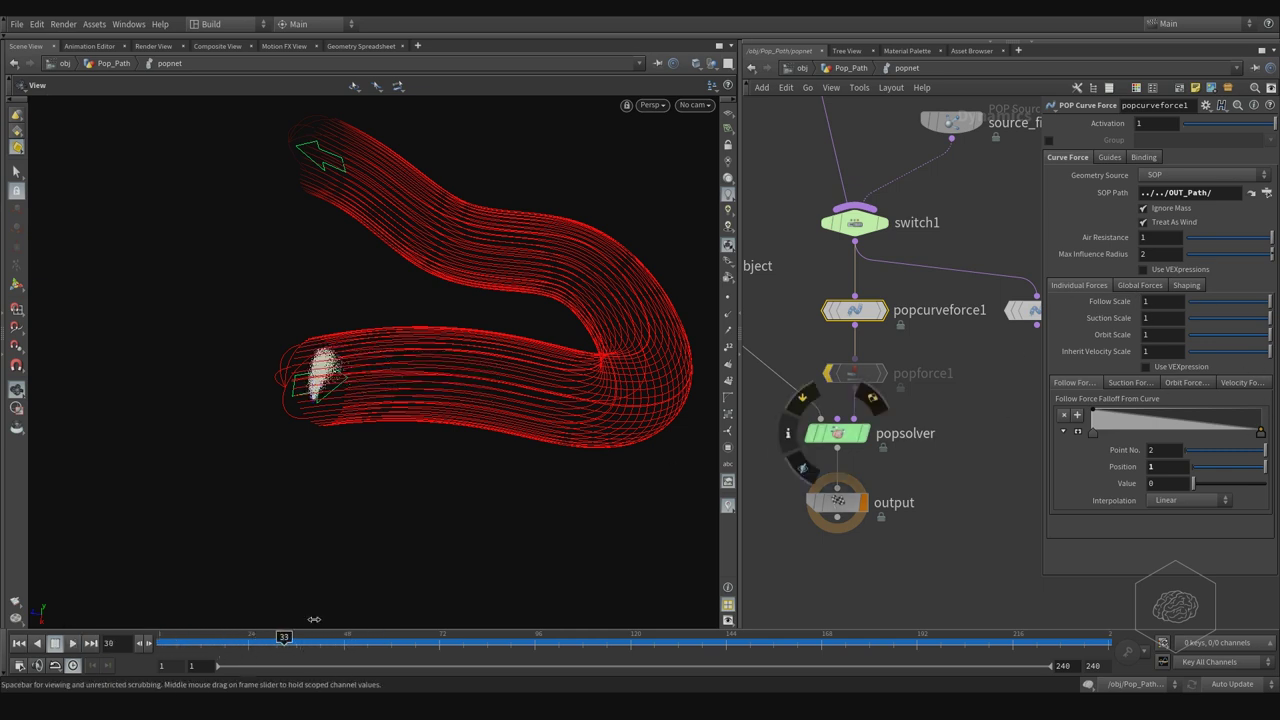
click(168, 625)
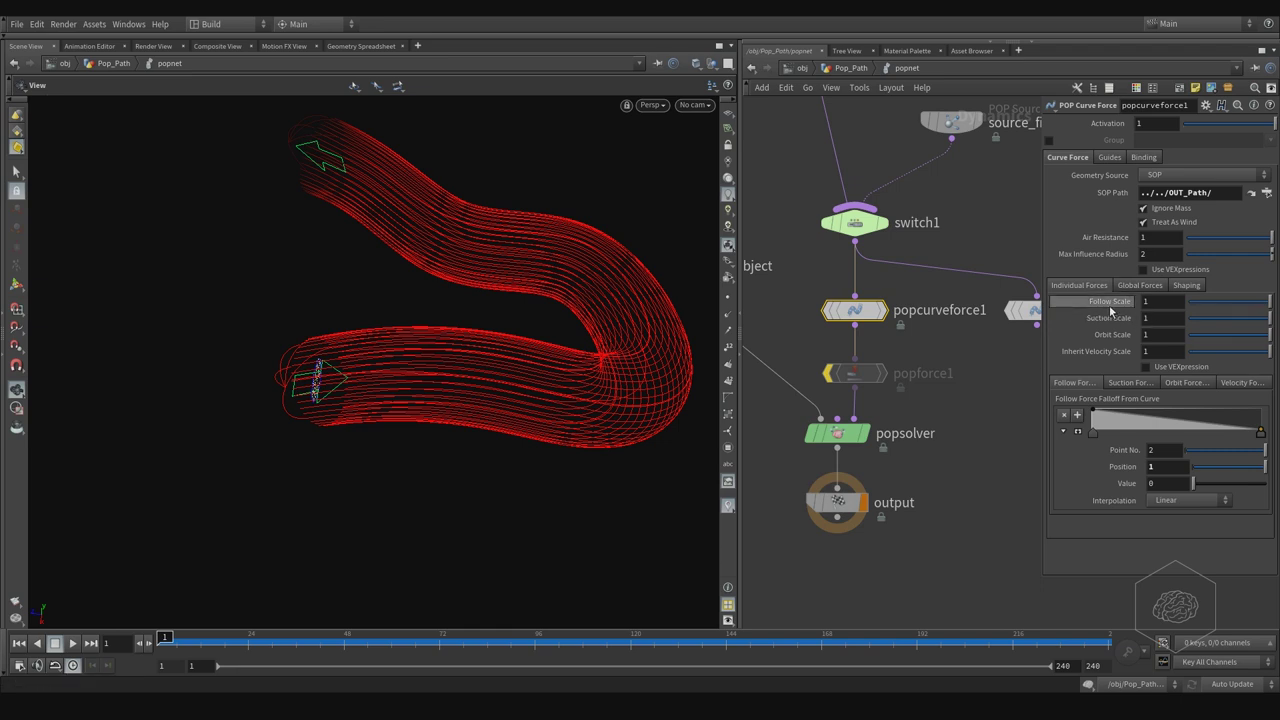
Set popcurveforce1's Follow Scale to 5 and play the simulation to check the effect
drag(1152, 303, 1121, 306)
text(5)
key(Return)
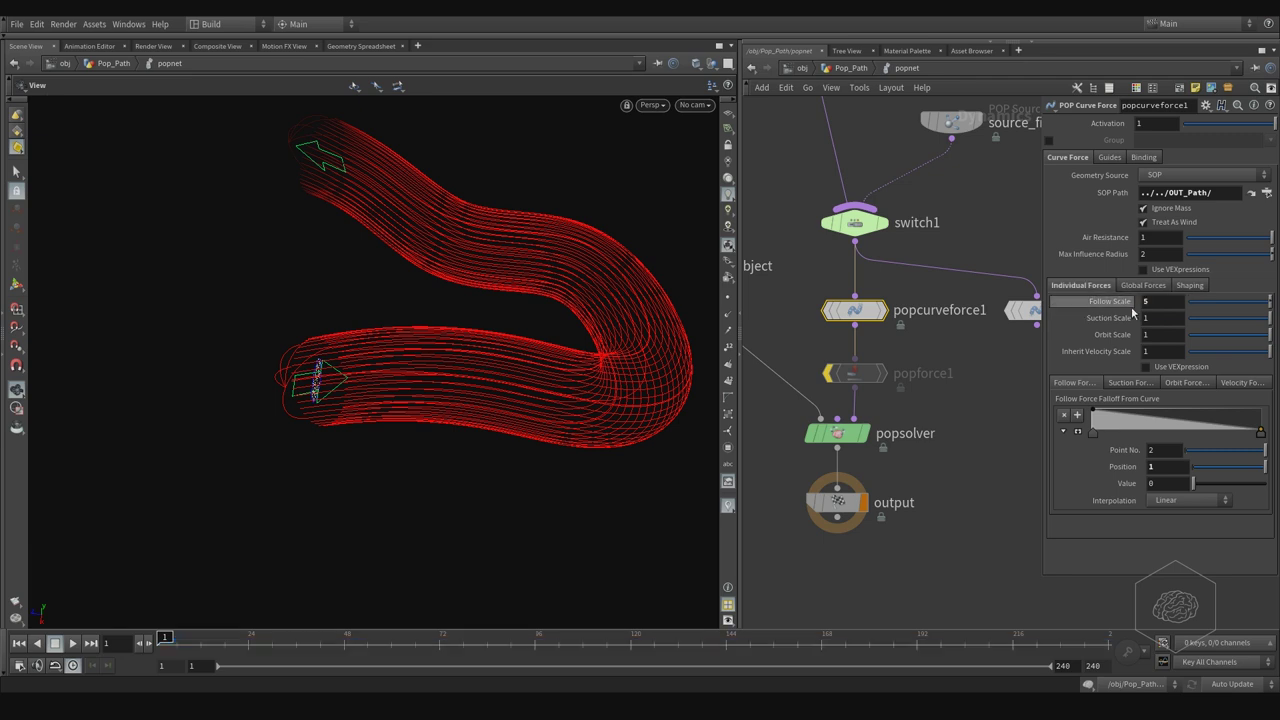
click(71, 644)
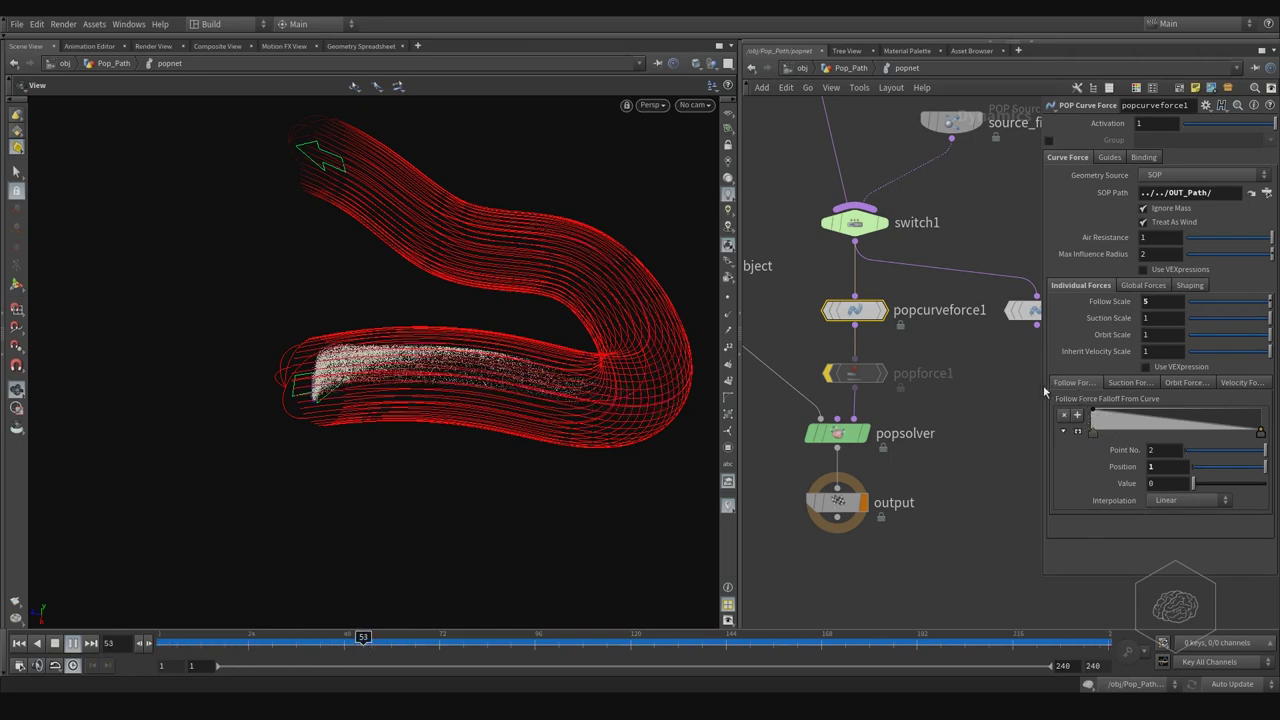
click(70, 644)
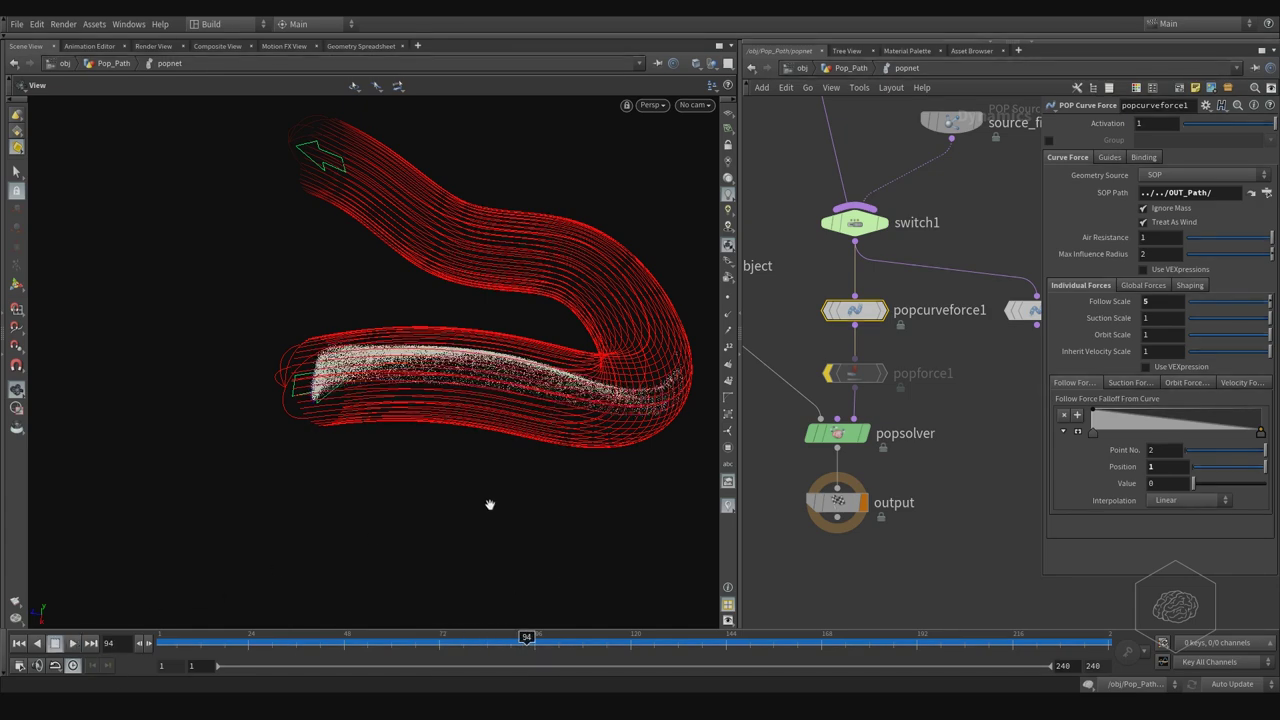
Enlarge the Follow Force Falloff ramp, lower its start to 0 and add a peak at about position 0.78, replaying the simulation
drag(1041, 361, 884, 445)
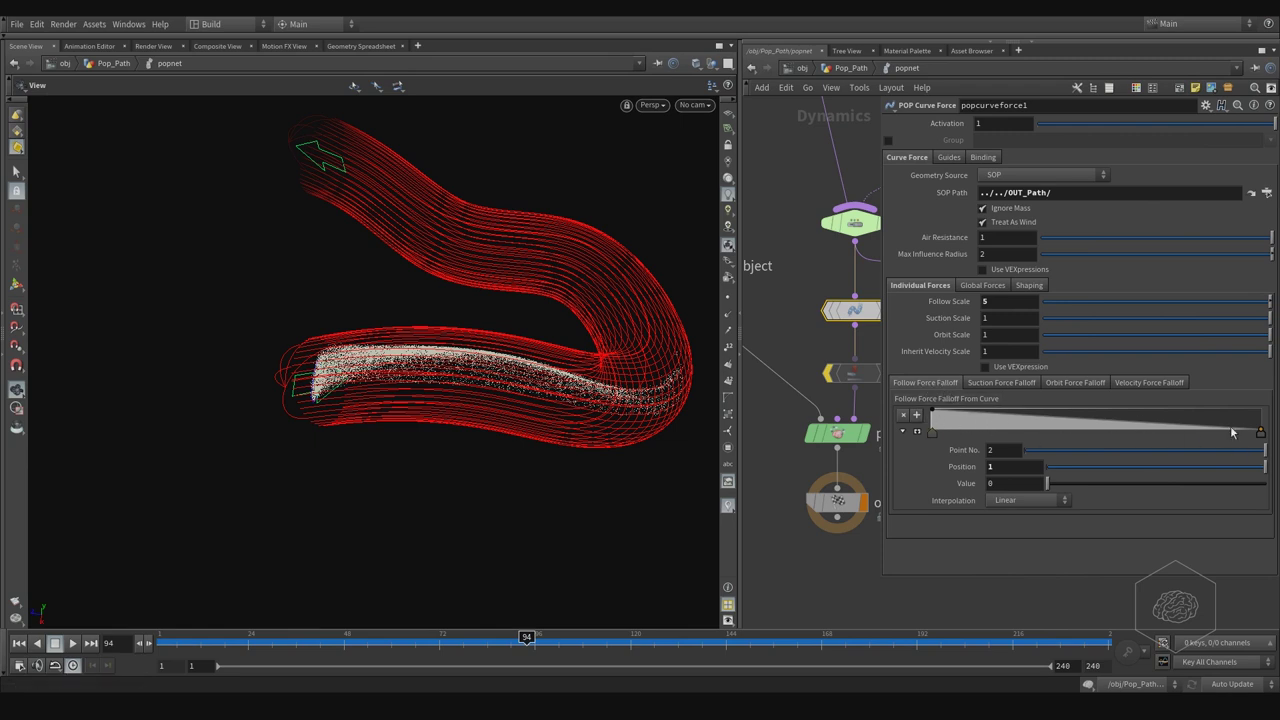
click(904, 430)
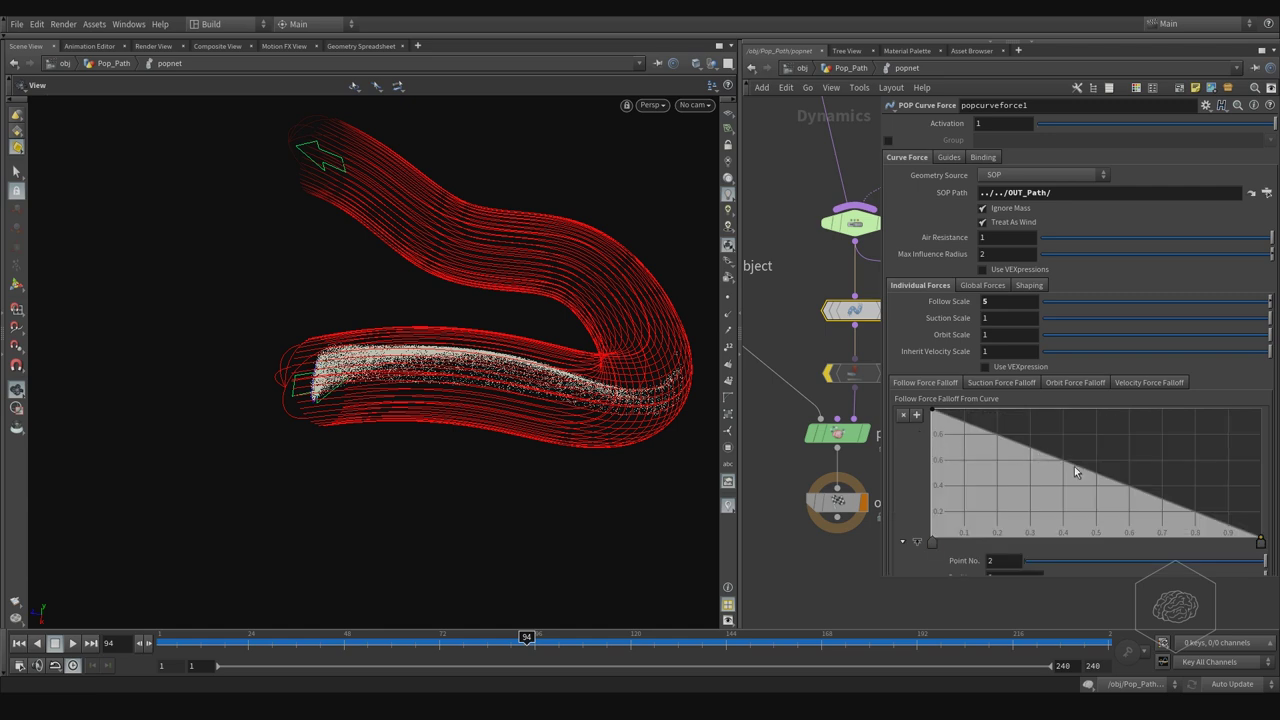
click(19, 643)
click(72, 643)
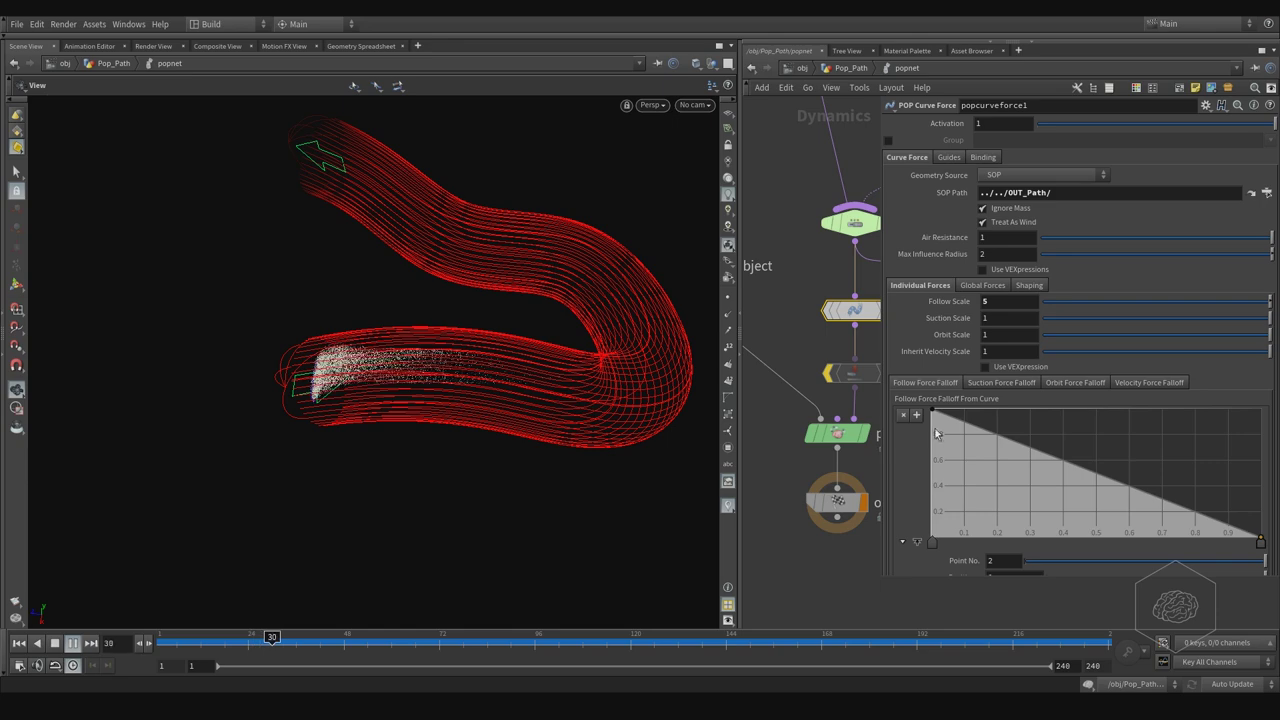
drag(932, 411, 931, 541)
drag(1218, 543, 1189, 410)
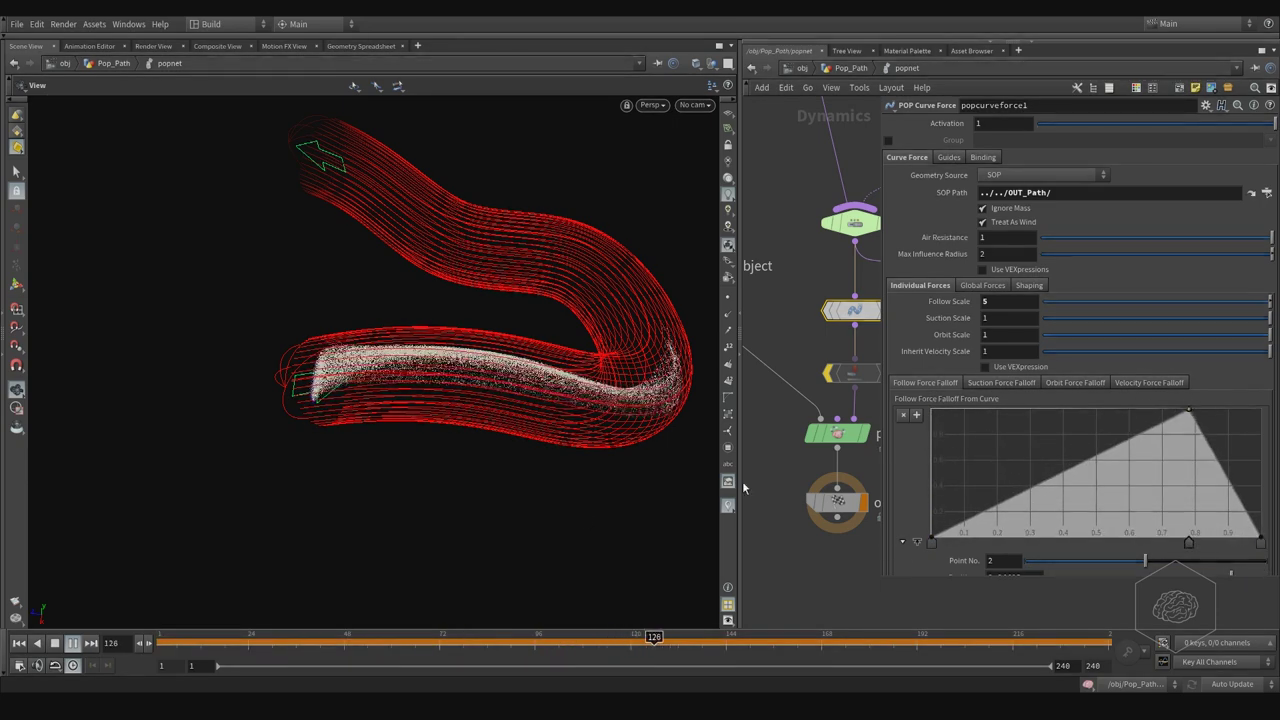
drag(279, 637, 167, 637)
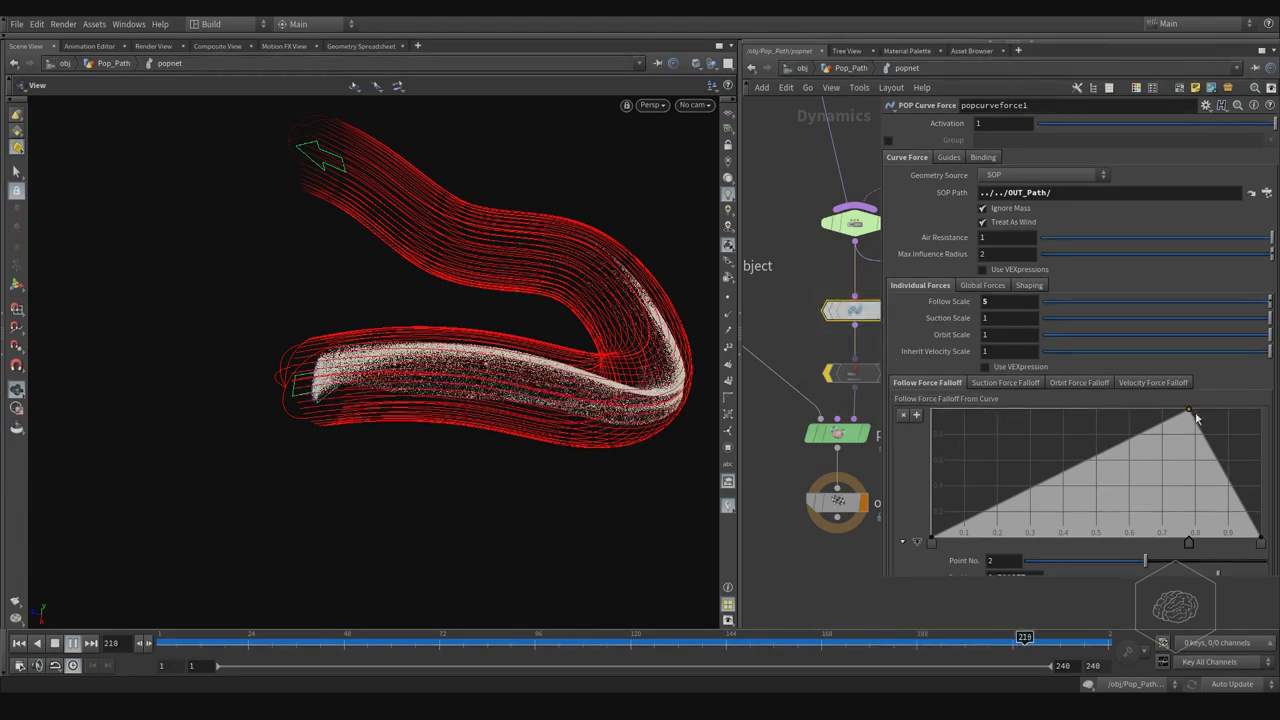
Delete the middle peak from the Follow Force Falloff ramp and raise its end point to a value of 1
key(Delete)
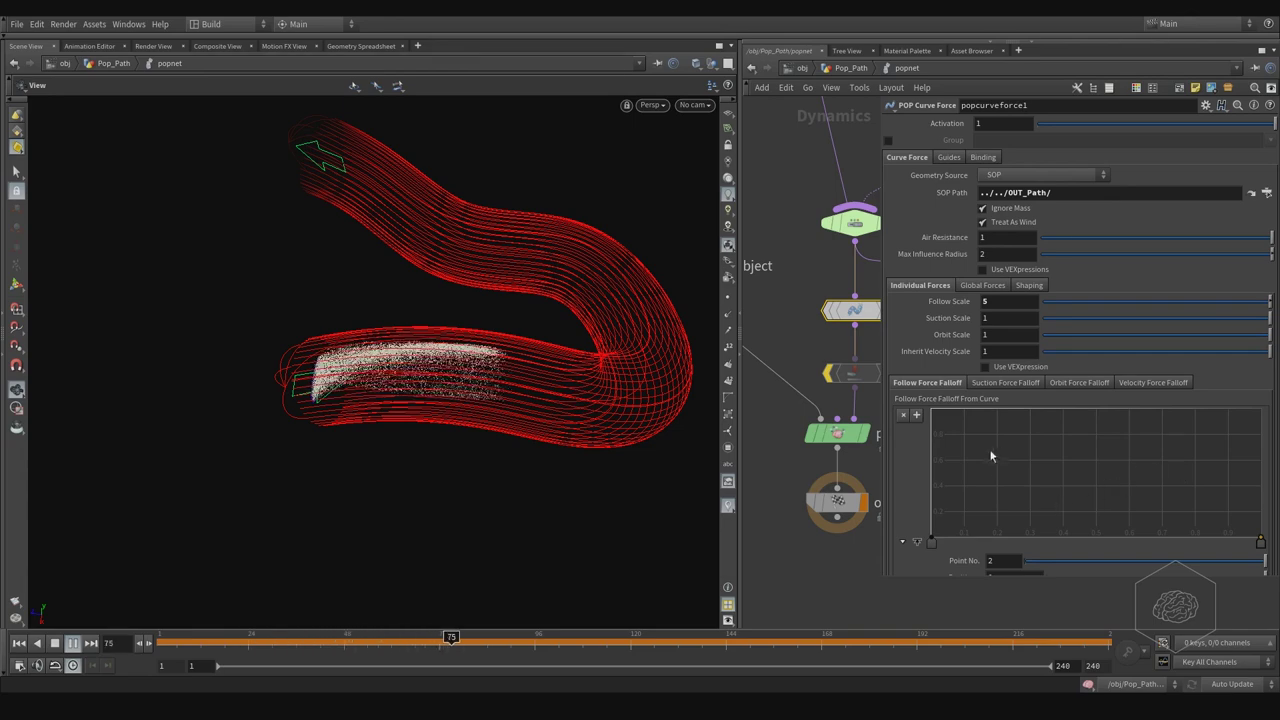
drag(1260, 541, 1262, 410)
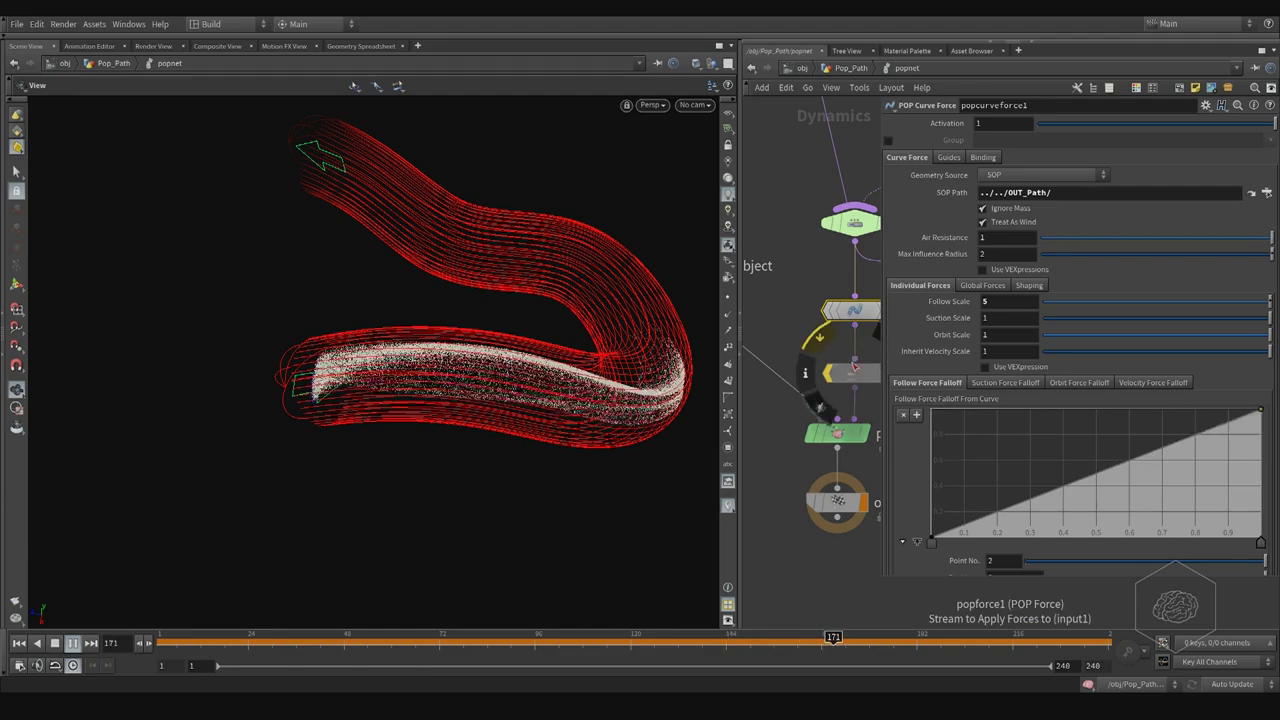
Display the Suction Force Falloff ramp, with Suction Scale set to 5, and set Air Resistance to 0.25
click(1003, 382)
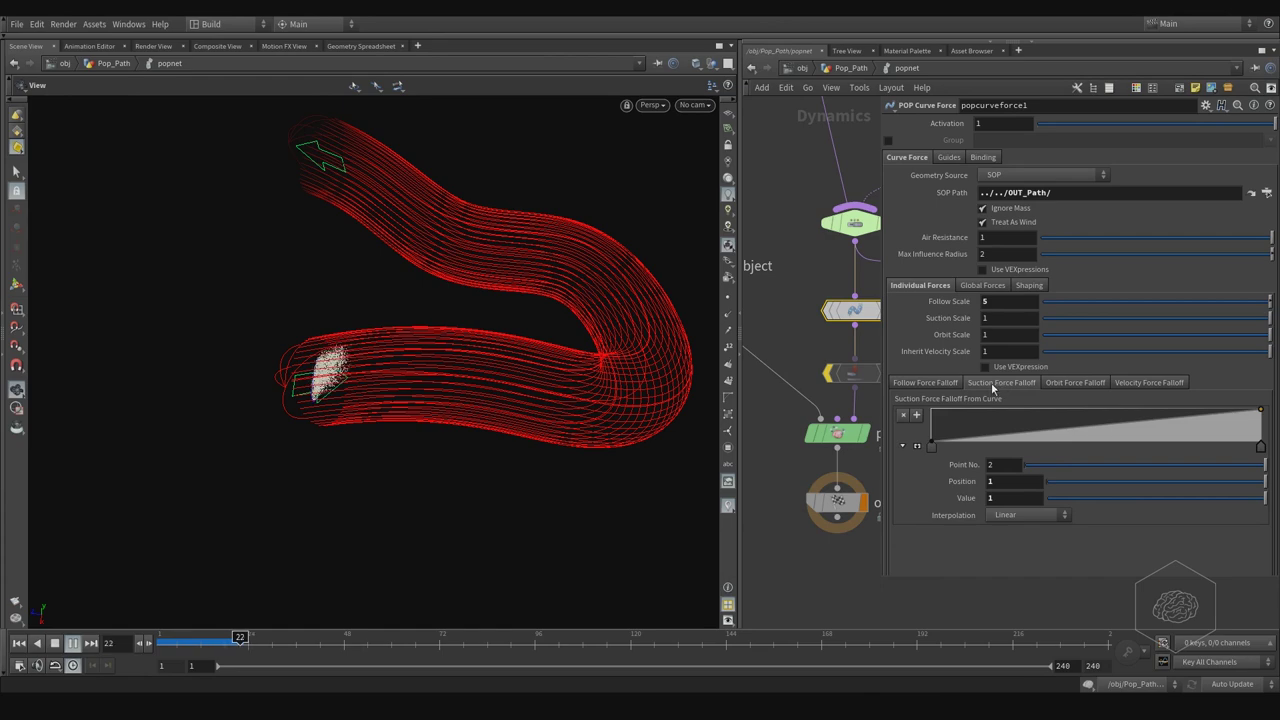
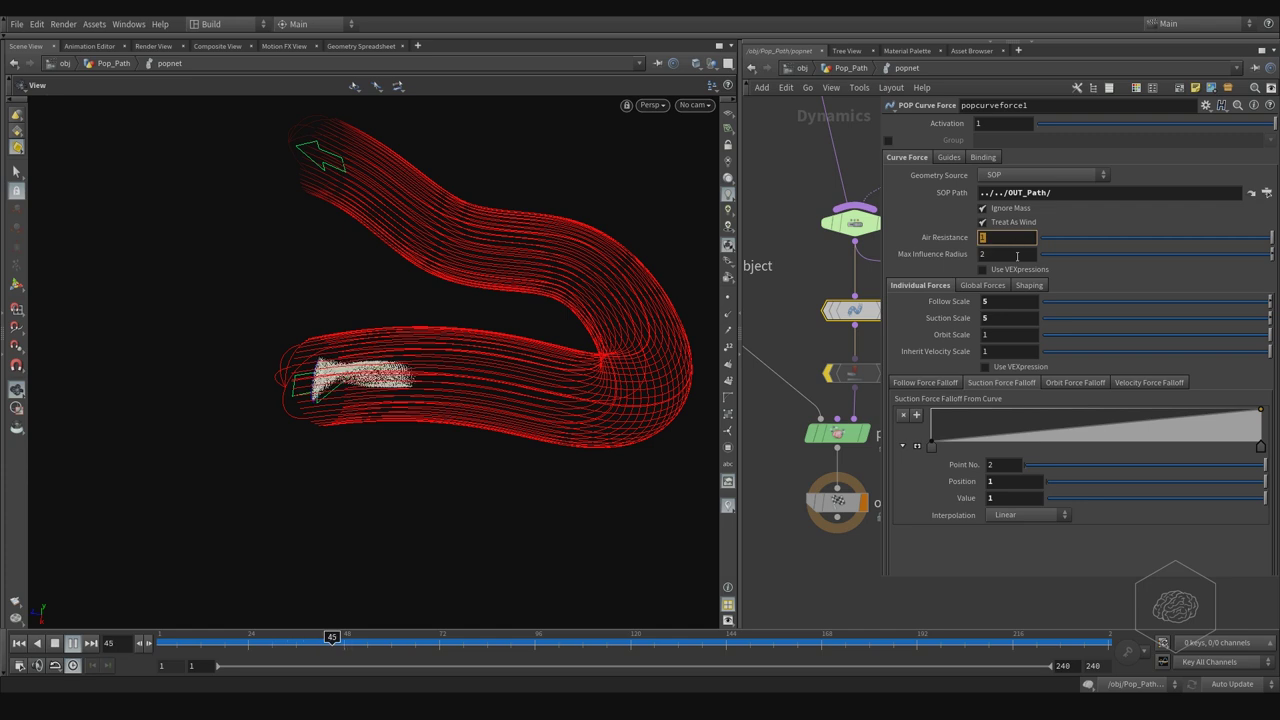
text(0.25)
key(Return)
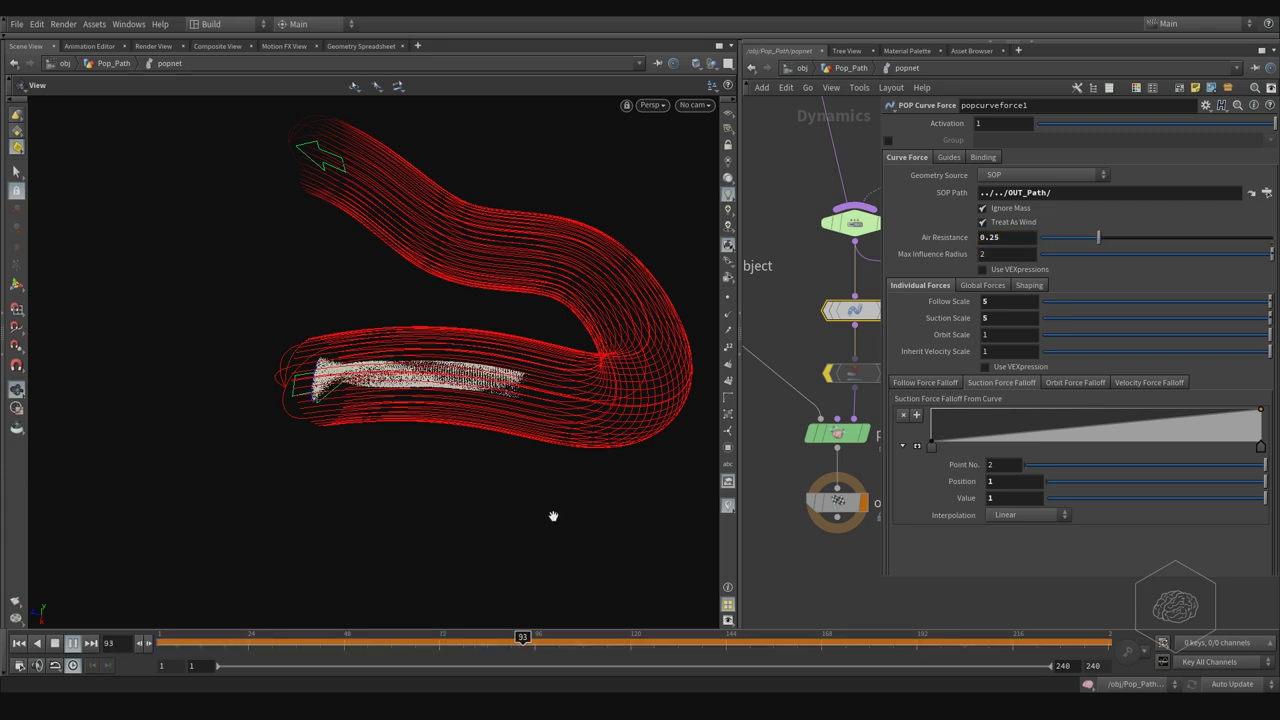
Replay the simulation and reduce popcurveforce1's Max Influence Radius to 1
click(255, 640)
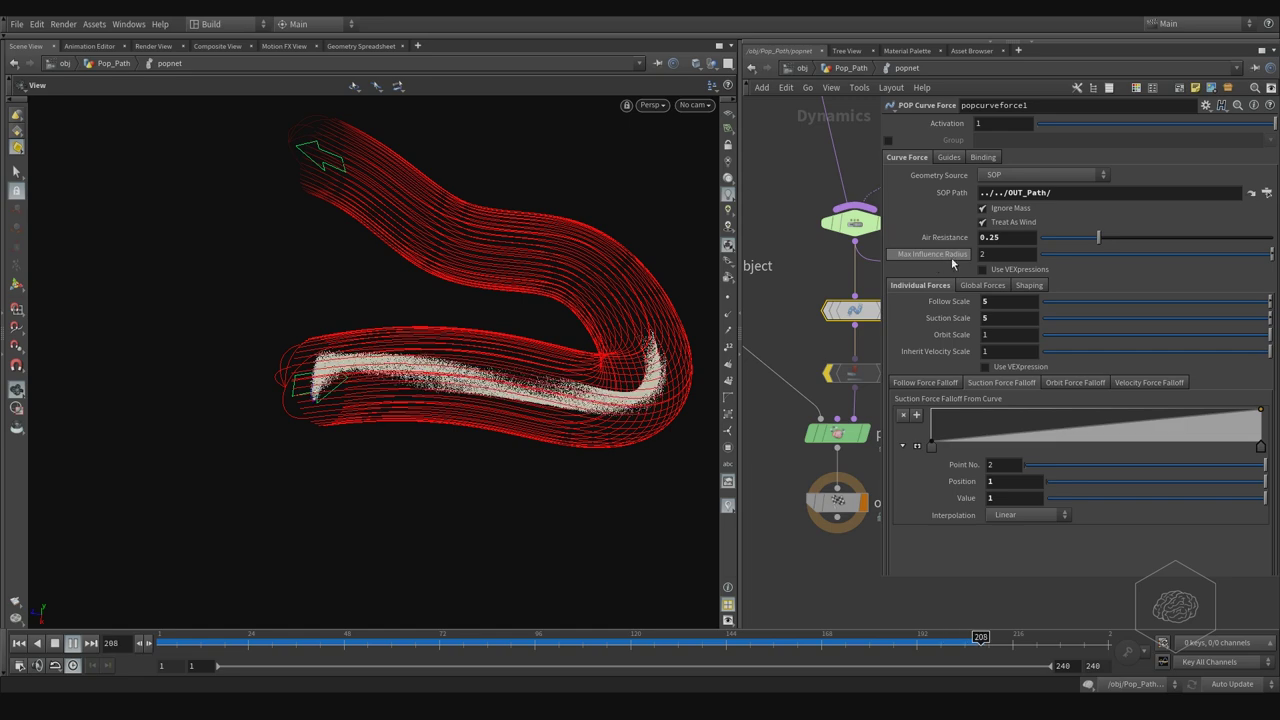
drag(1072, 253, 1278, 300)
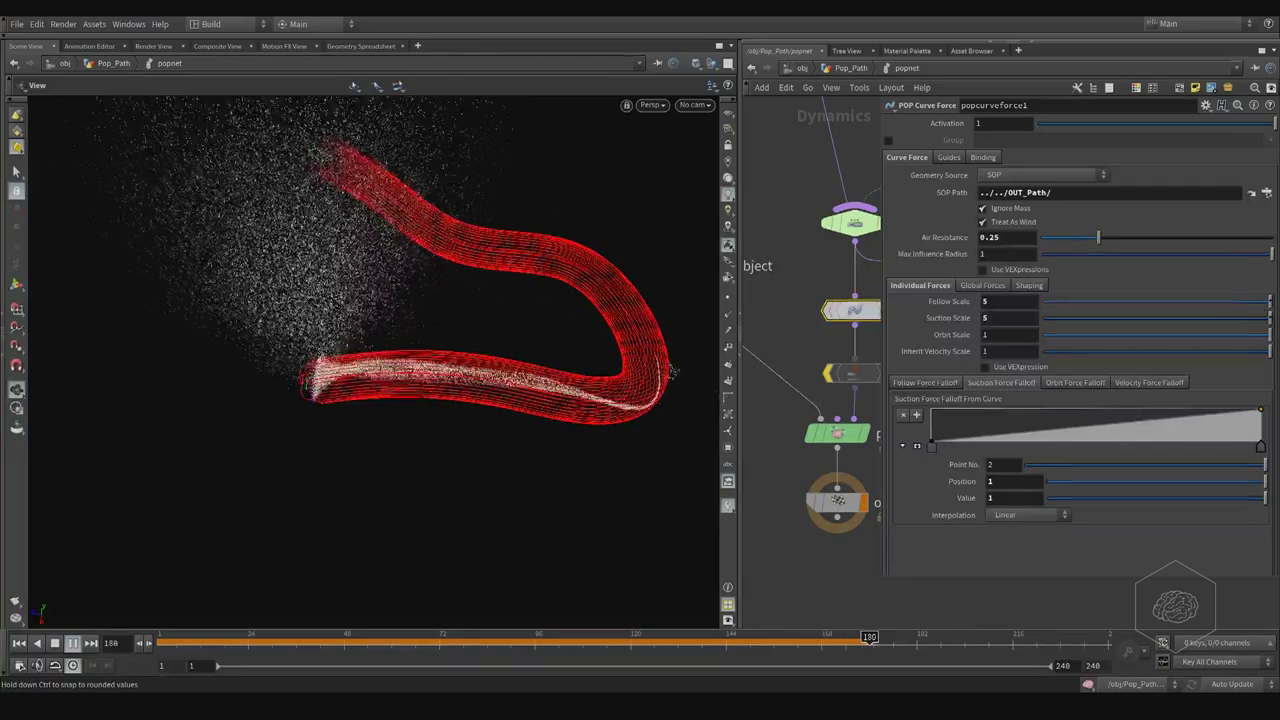
Set popcurveforce1's Max Influence Radius to 10 and view the enlarged guide from a different angle
double_click(1008, 255)
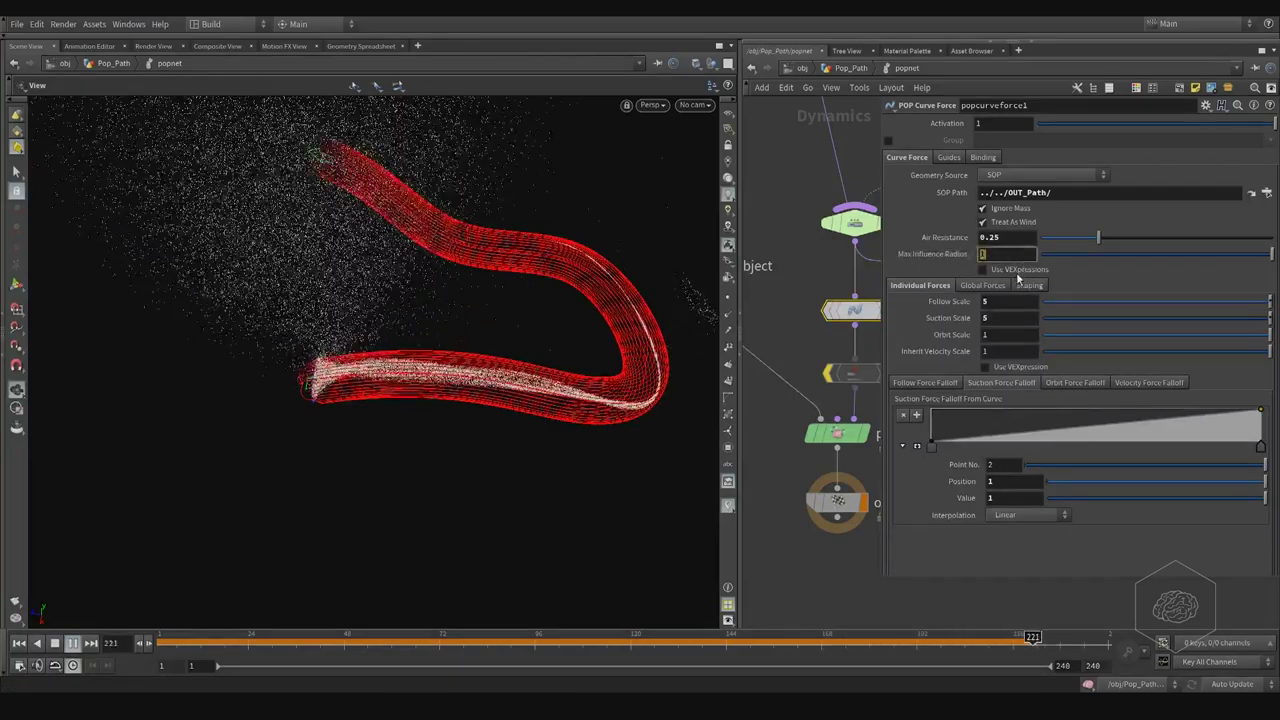
text(10)
key(Return)
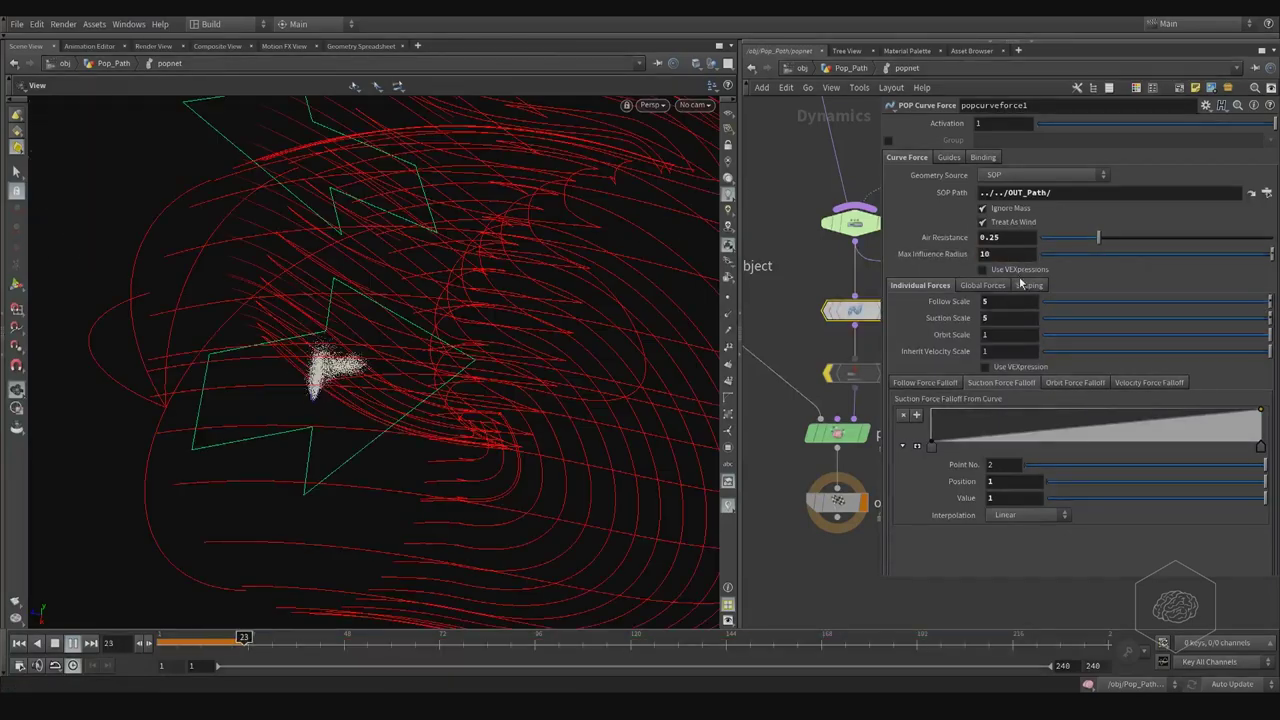
scroll(609, 320, down, 4)
drag(558, 318, 503, 377)
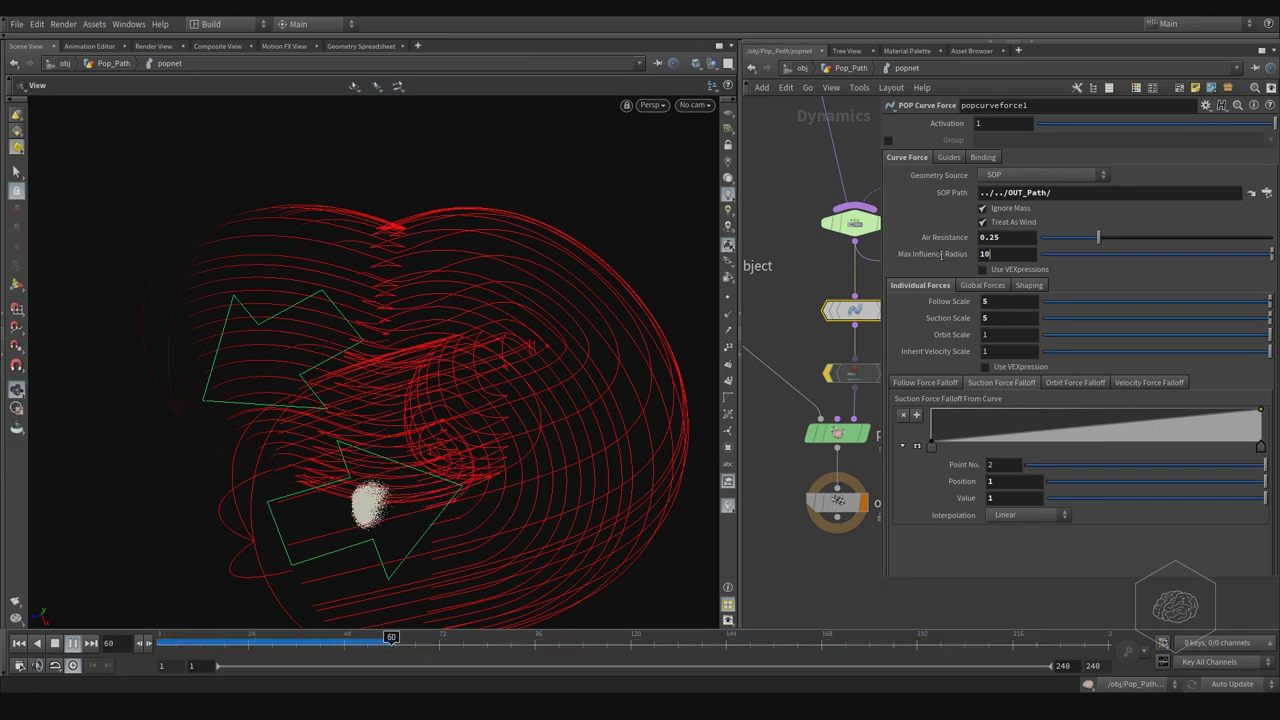
Set Max Influence Radius to 1 and replay the simulation with the curve centred in the viewport
text(1)
key(Return)
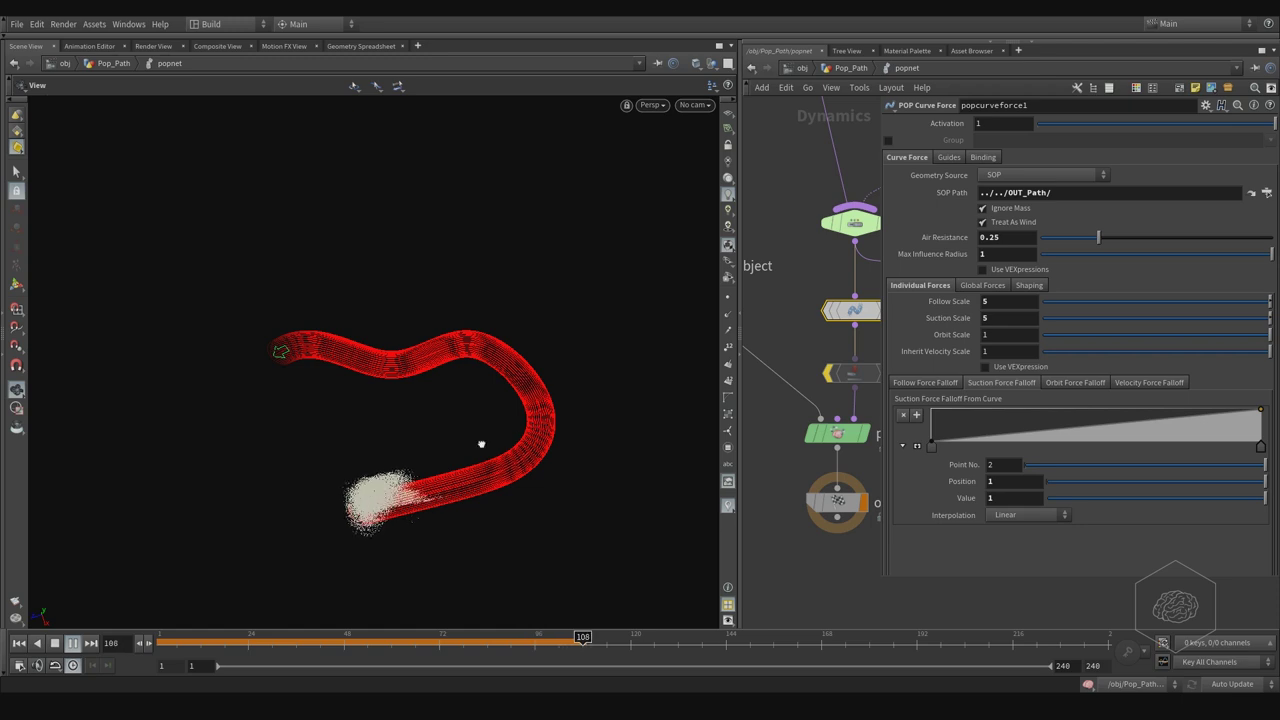
drag(494, 440, 390, 414)
click(55, 643)
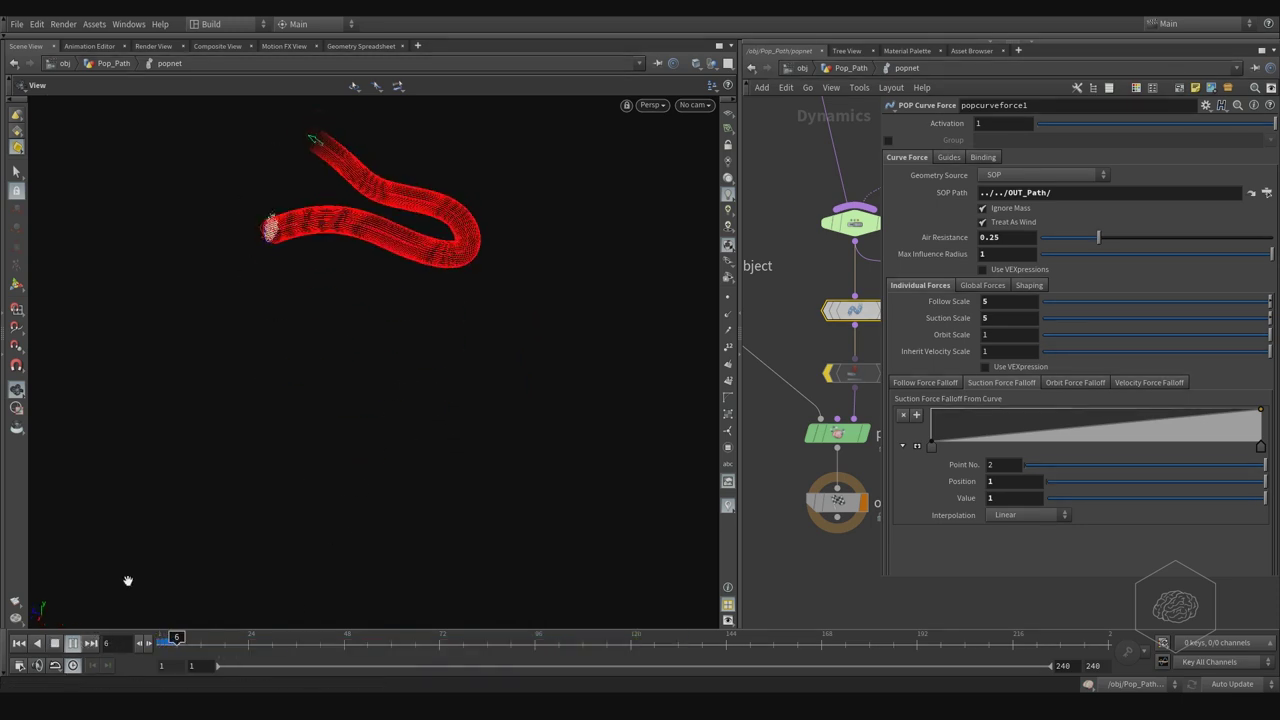
middle_drag(303, 235, 400, 354)
drag(400, 354, 360, 340)
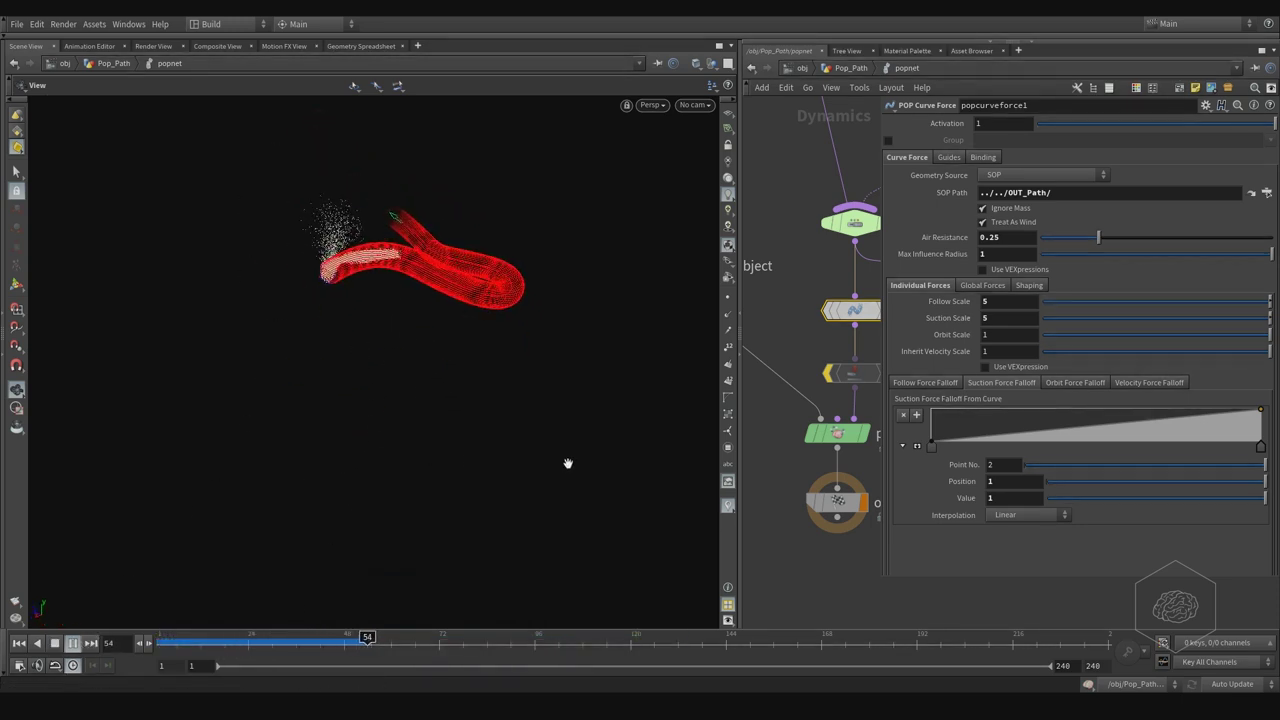
Set popcurveforce1's Max Influence Radius to 2 and restart the simulation from the first frame
double_click(995, 254)
text(2)
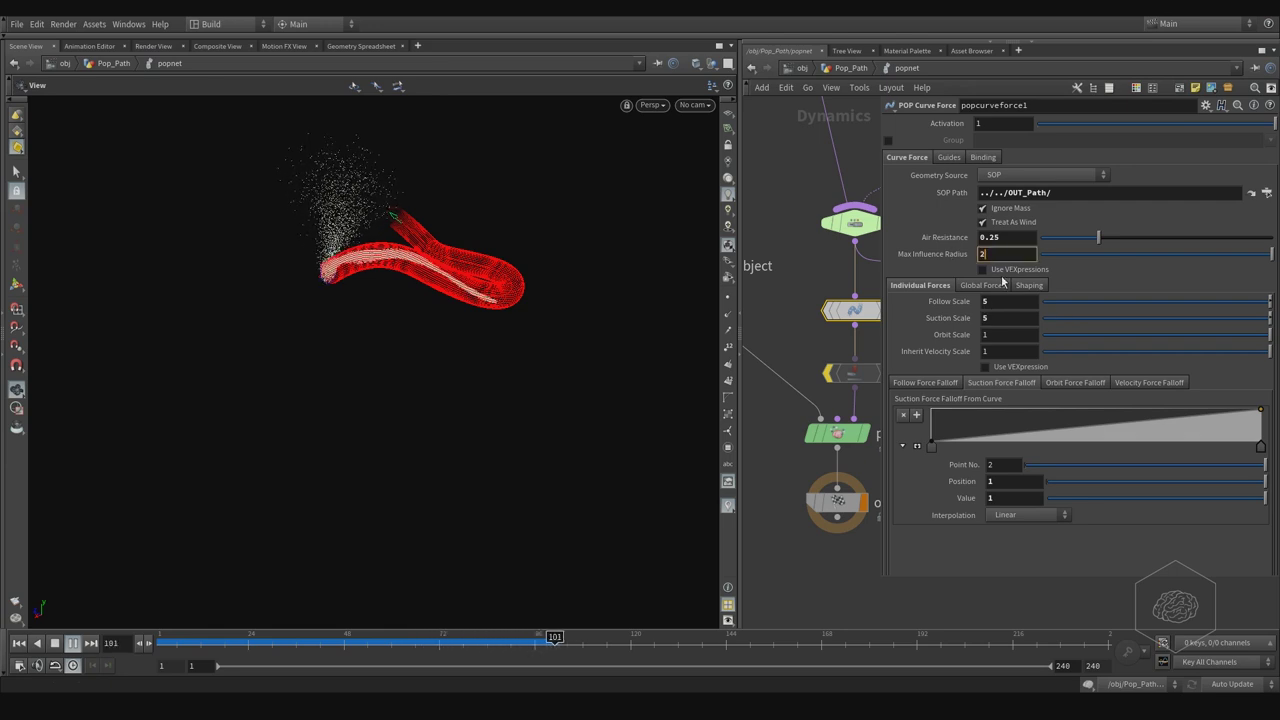
key(Return)
key(ctrl+Up)
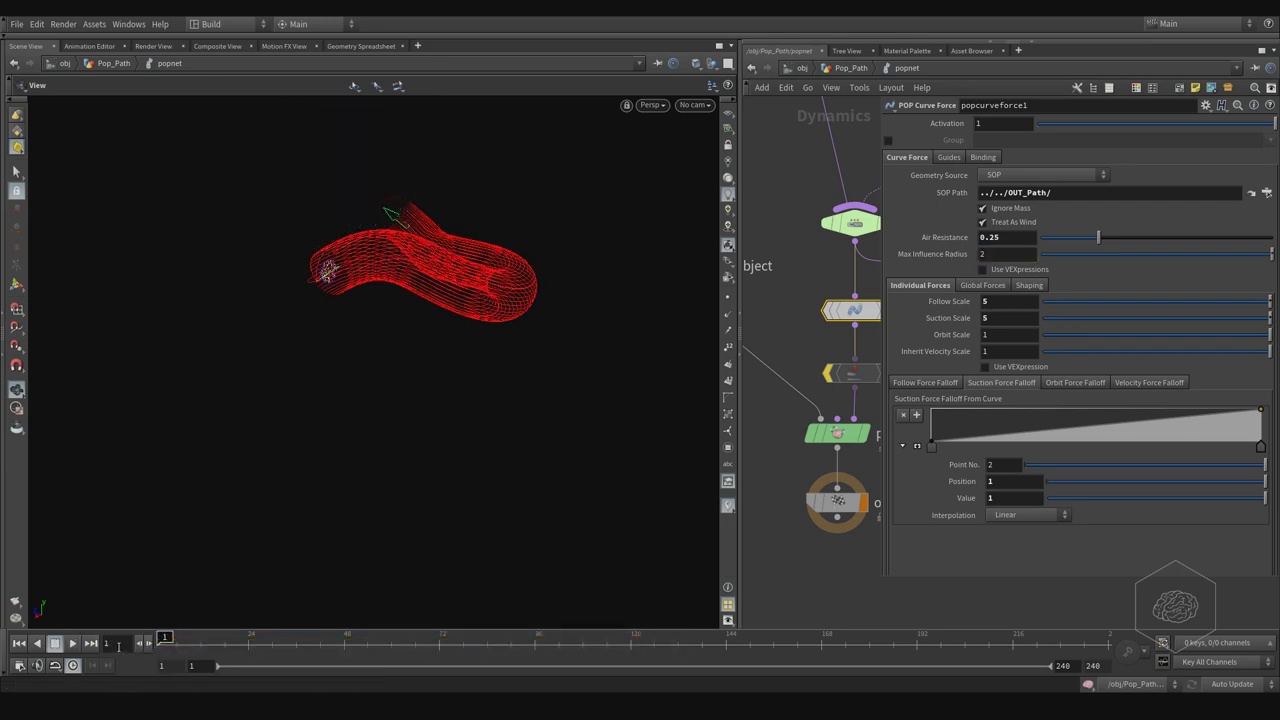
drag(510, 268, 555, 328)
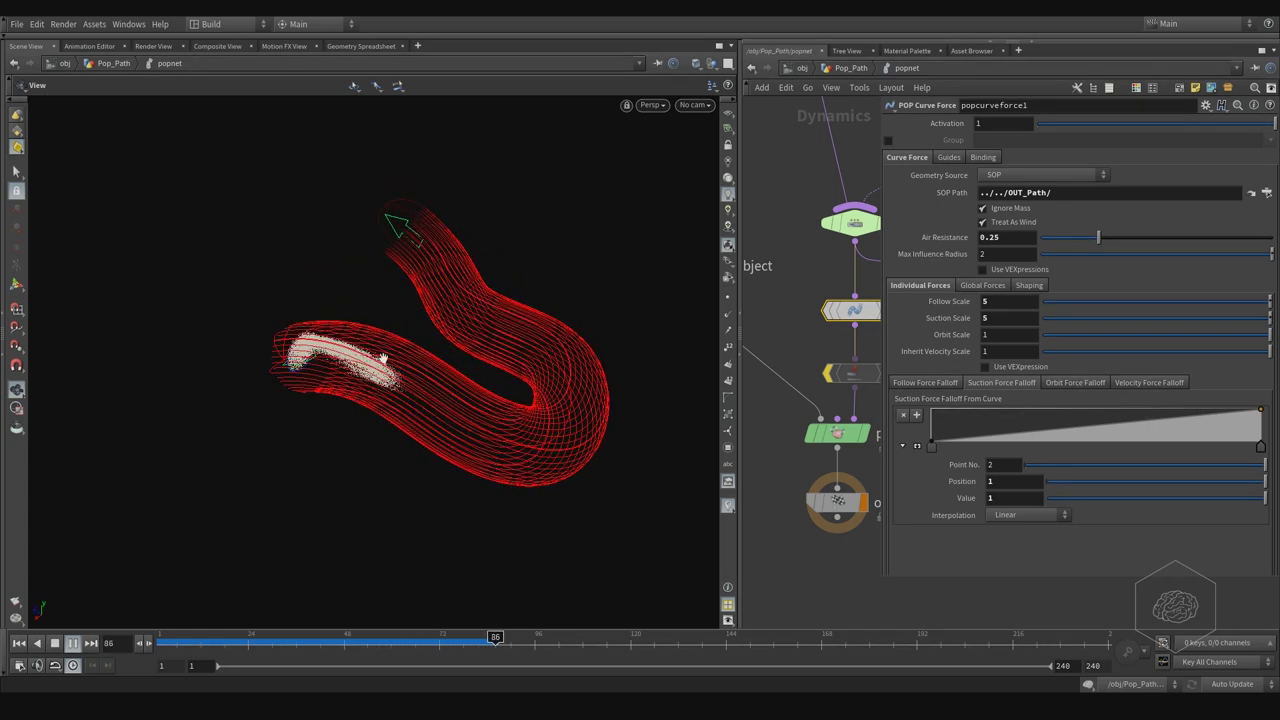
In the Shaping settings, add low points to the Scale Radius Along Length ramp near its start and at about position 0.86
click(1040, 287)
drag(1022, 360, 1050, 392)
drag(1120, 371, 1215, 383)
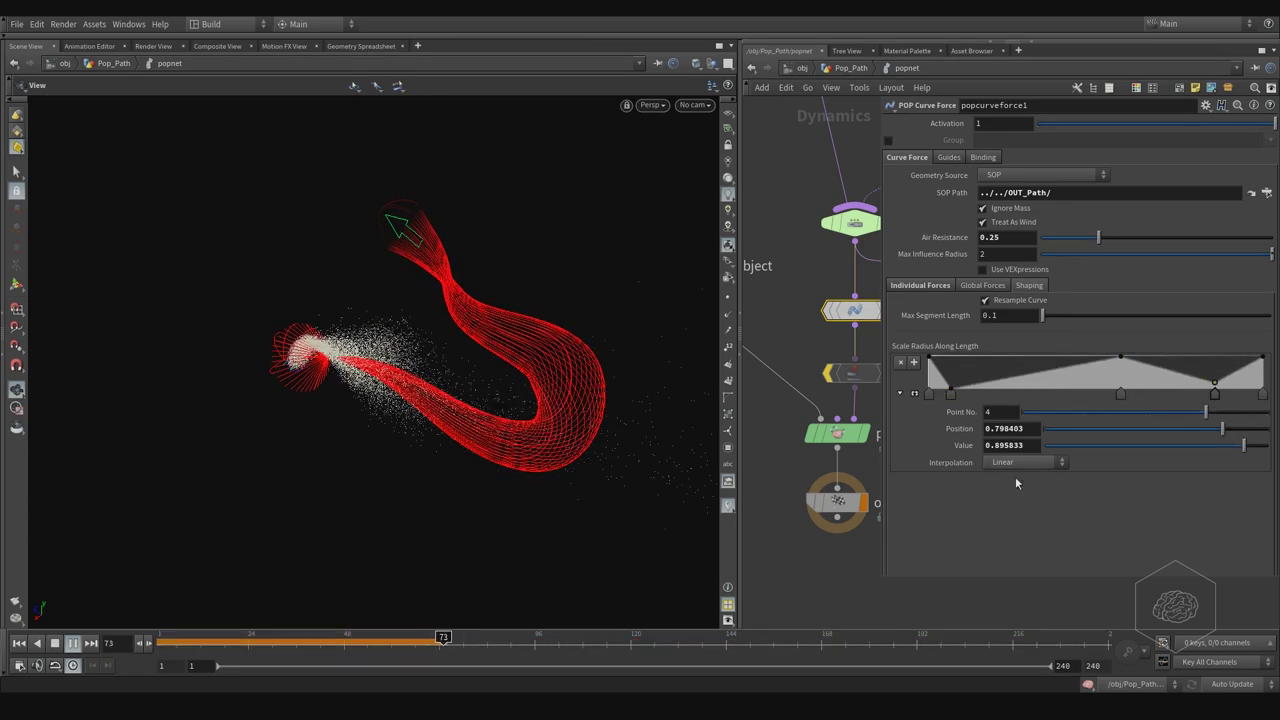
Set the fourth Scale Radius ramp point's interpolation to Catmull-Rom and the third point's to Monotone Cubic
click(1020, 462)
click(1015, 500)
click(1121, 396)
click(1016, 463)
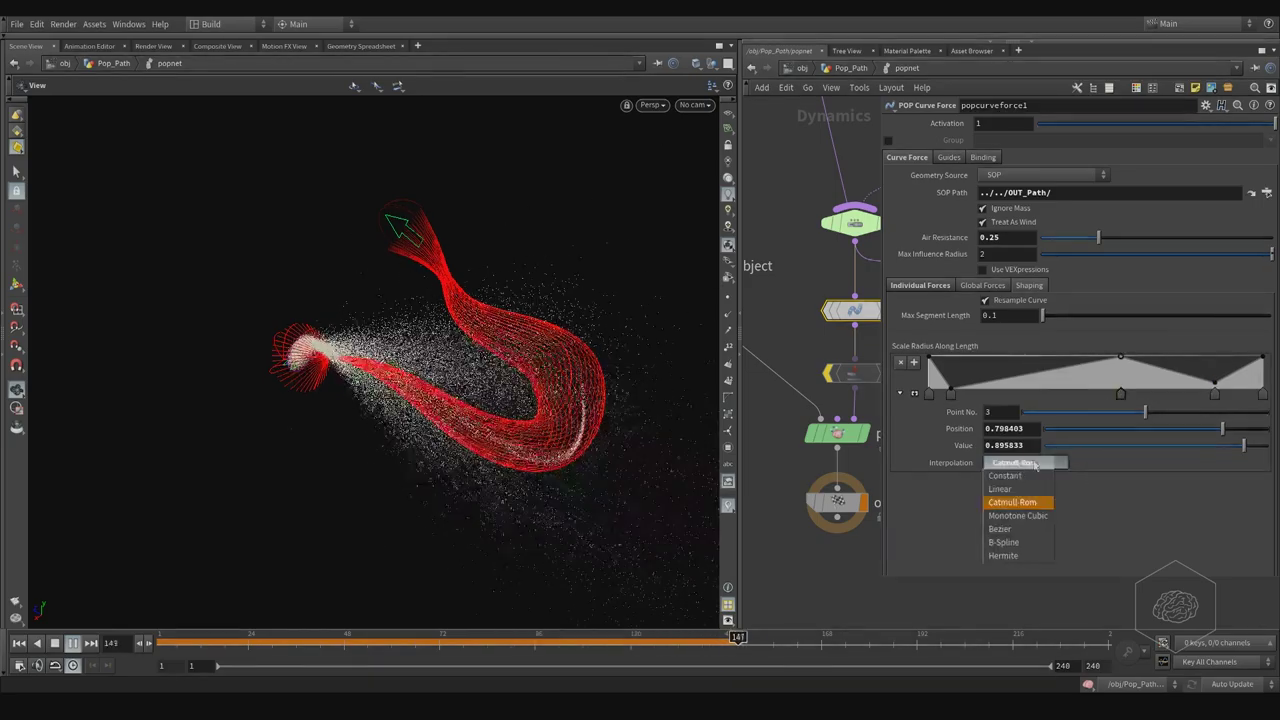
click(1016, 515)
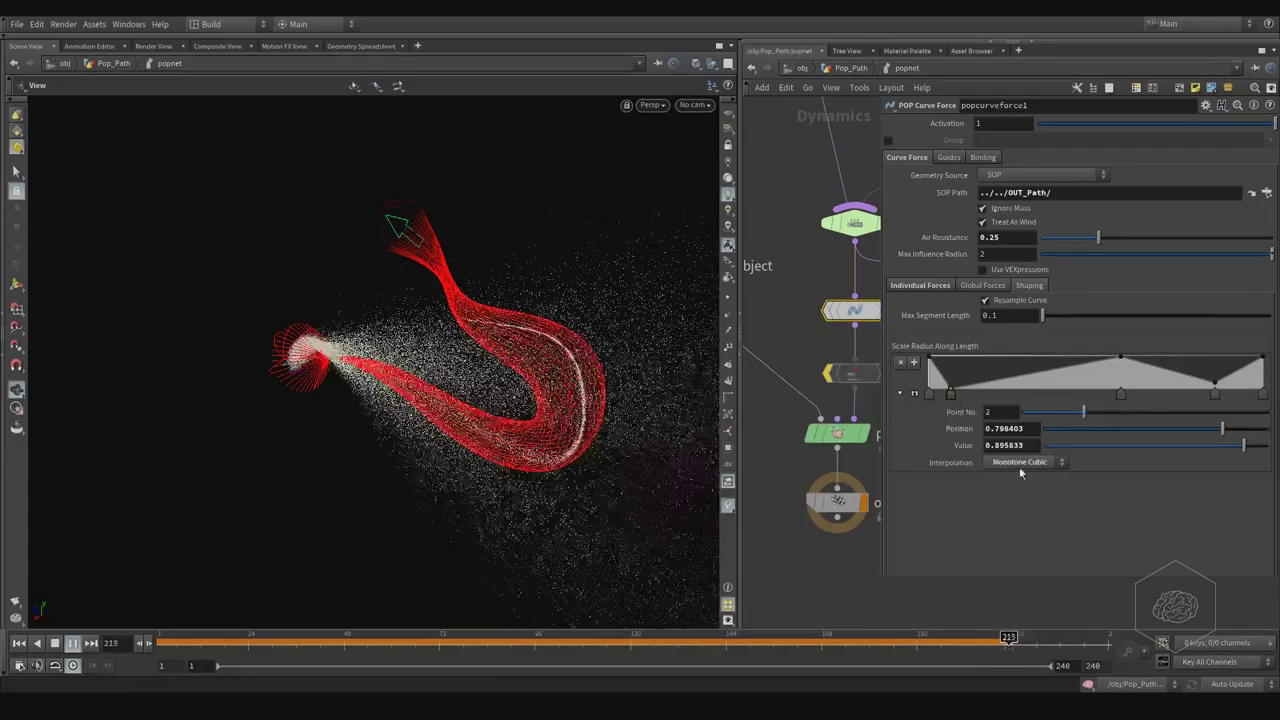
Try Catmull-Rom interpolation on the second Scale Radius ramp point, and switch it to Bezier
click(1020, 466)
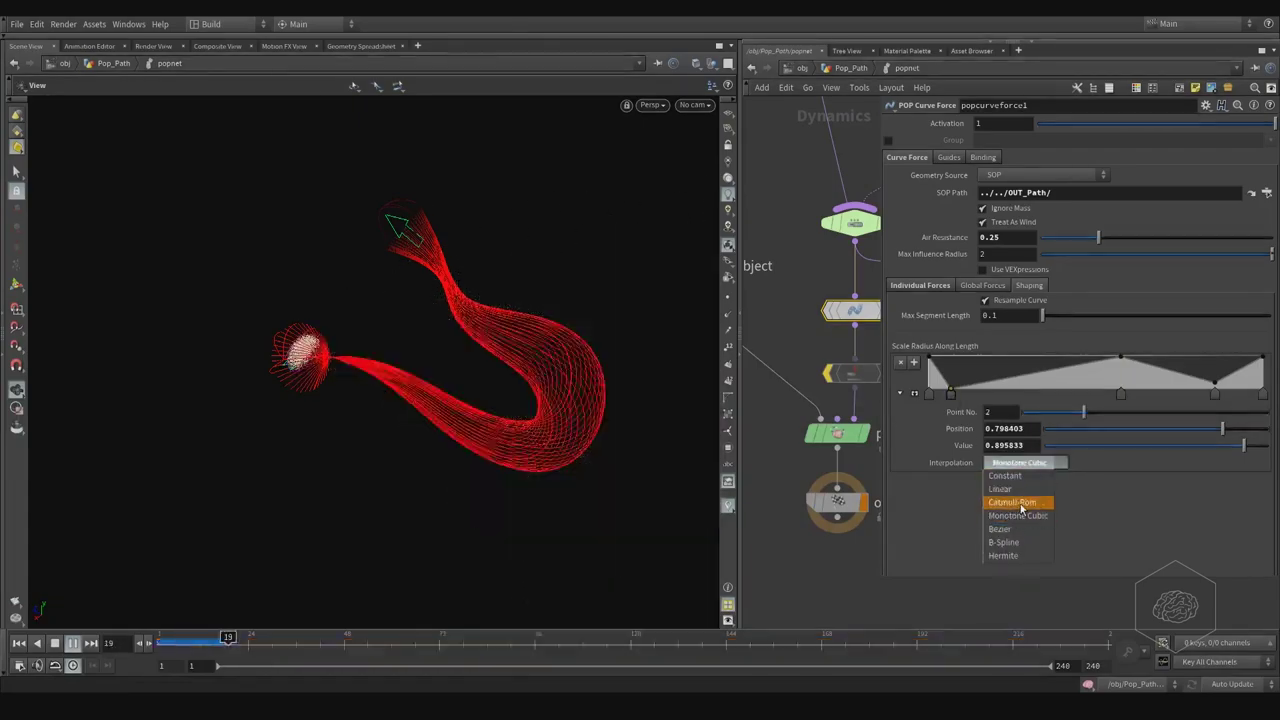
click(1021, 503)
click(1022, 464)
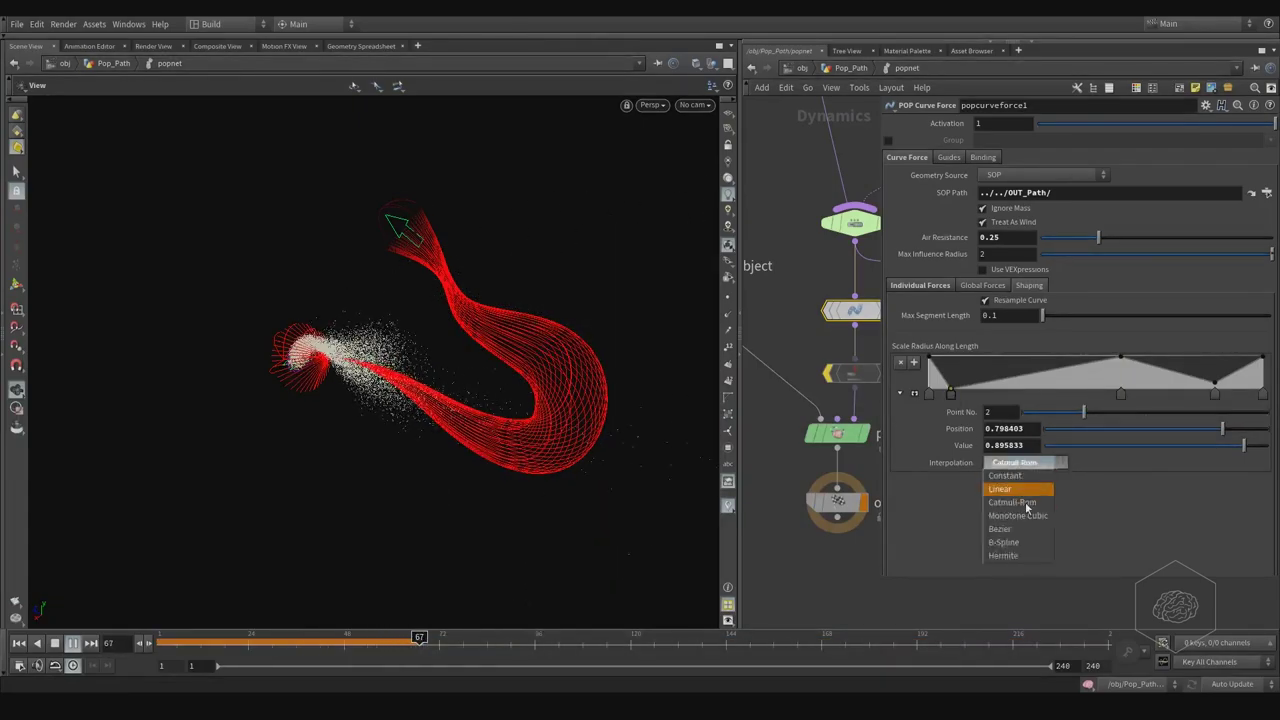
click(1002, 528)
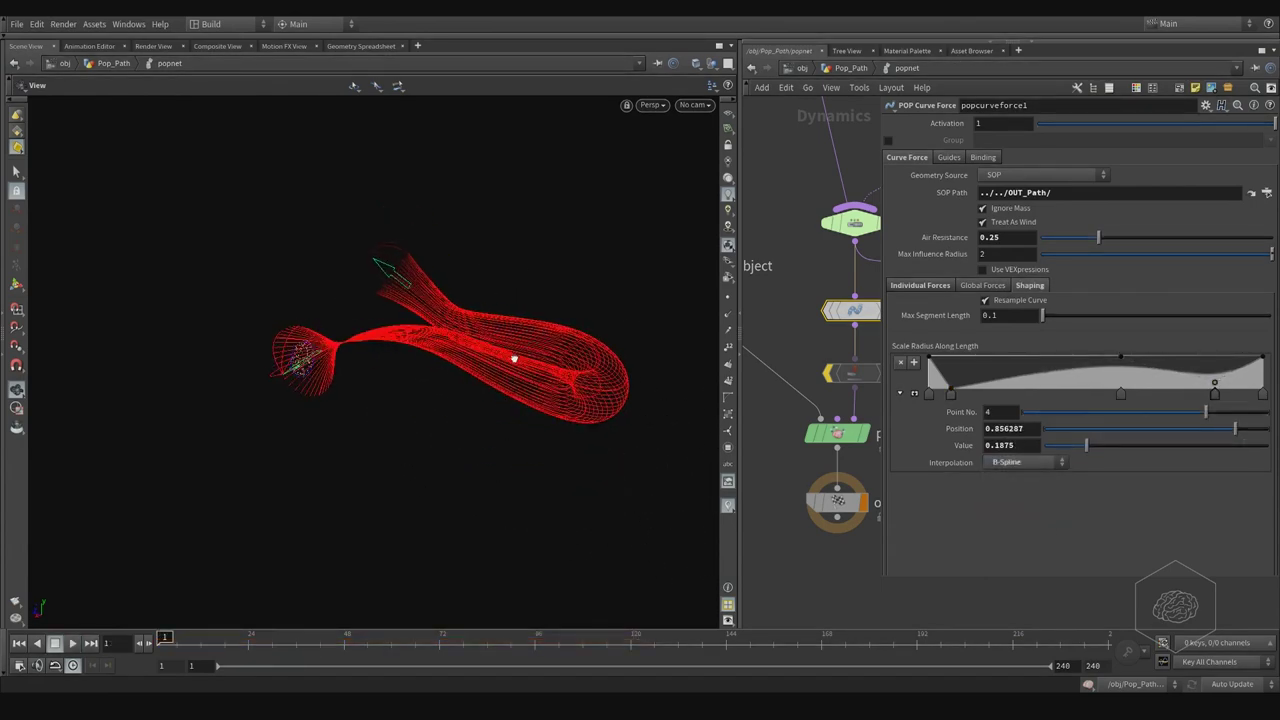
Enlarge the Scale Radius Along Length ramp, move its second point to about position 0.2, and lower its start point to about 0.57
click(915, 393)
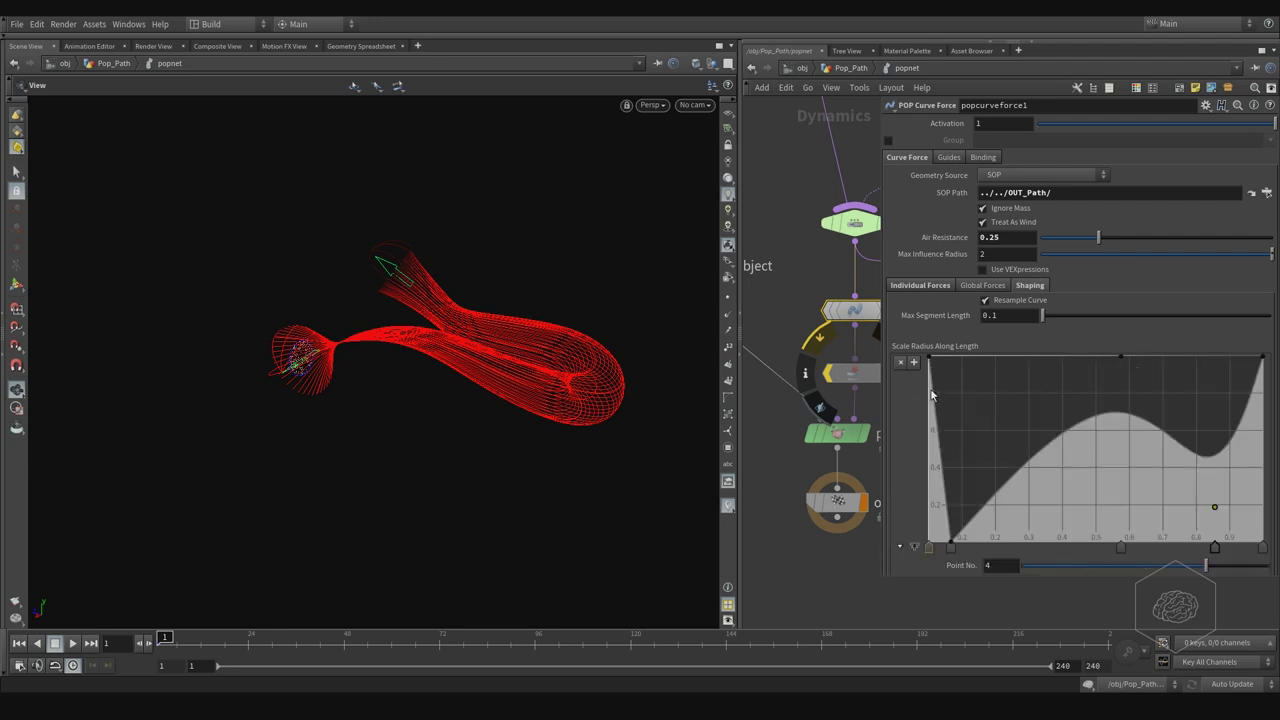
drag(946, 542, 996, 452)
drag(929, 362, 913, 444)
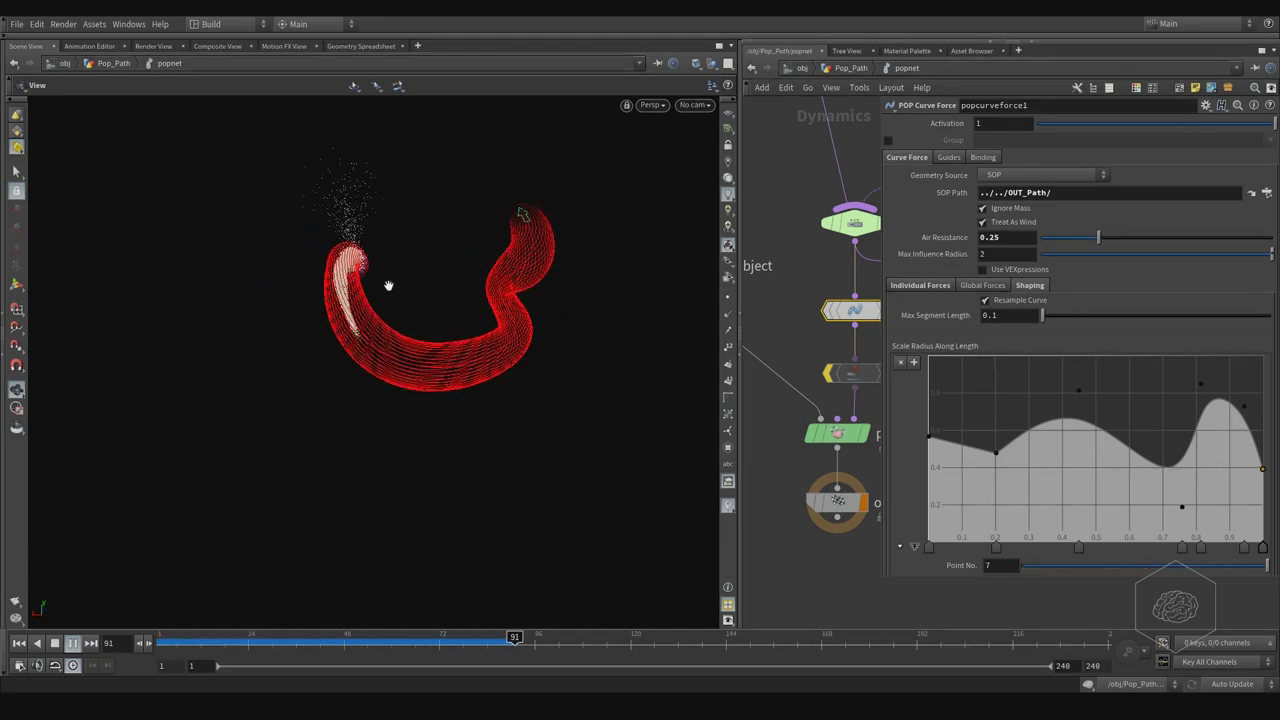
drag(452, 288, 592, 292)
Raise the Scale Radius ramp's start point to the full value of 1 and replay the simulation
drag(929, 435, 918, 350)
click(19, 644)
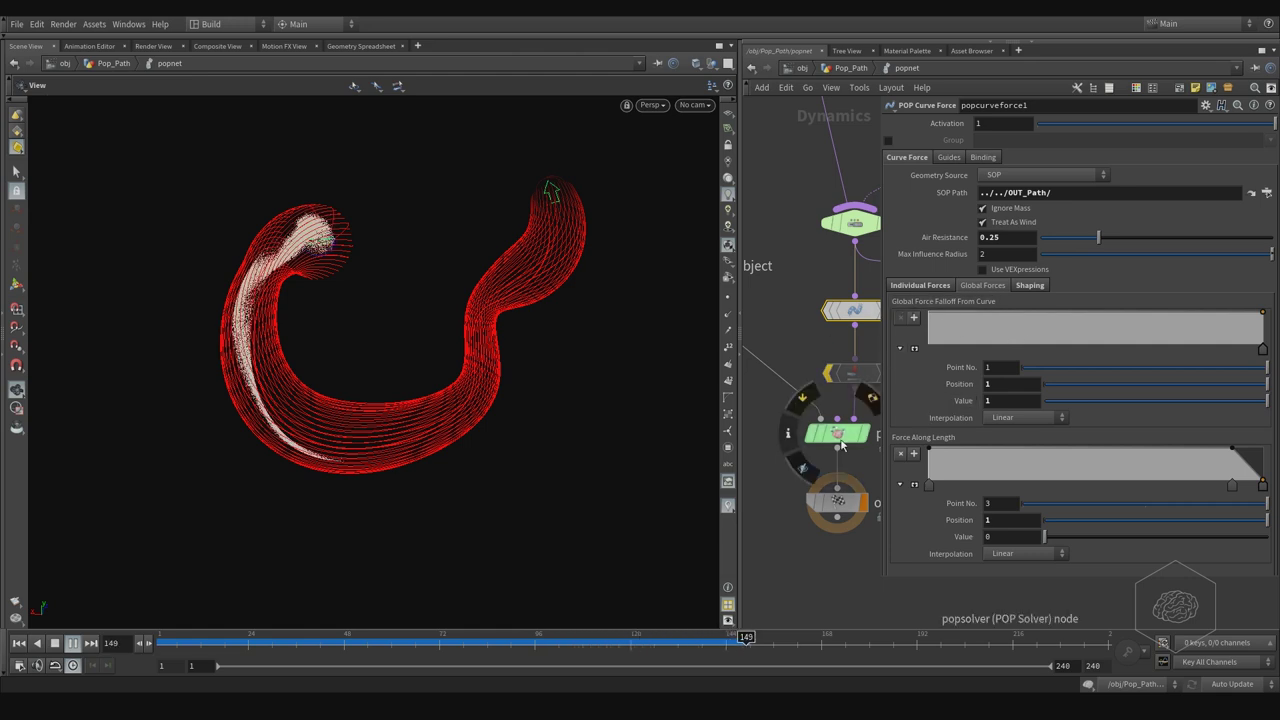
drag(494, 343, 655, 349)
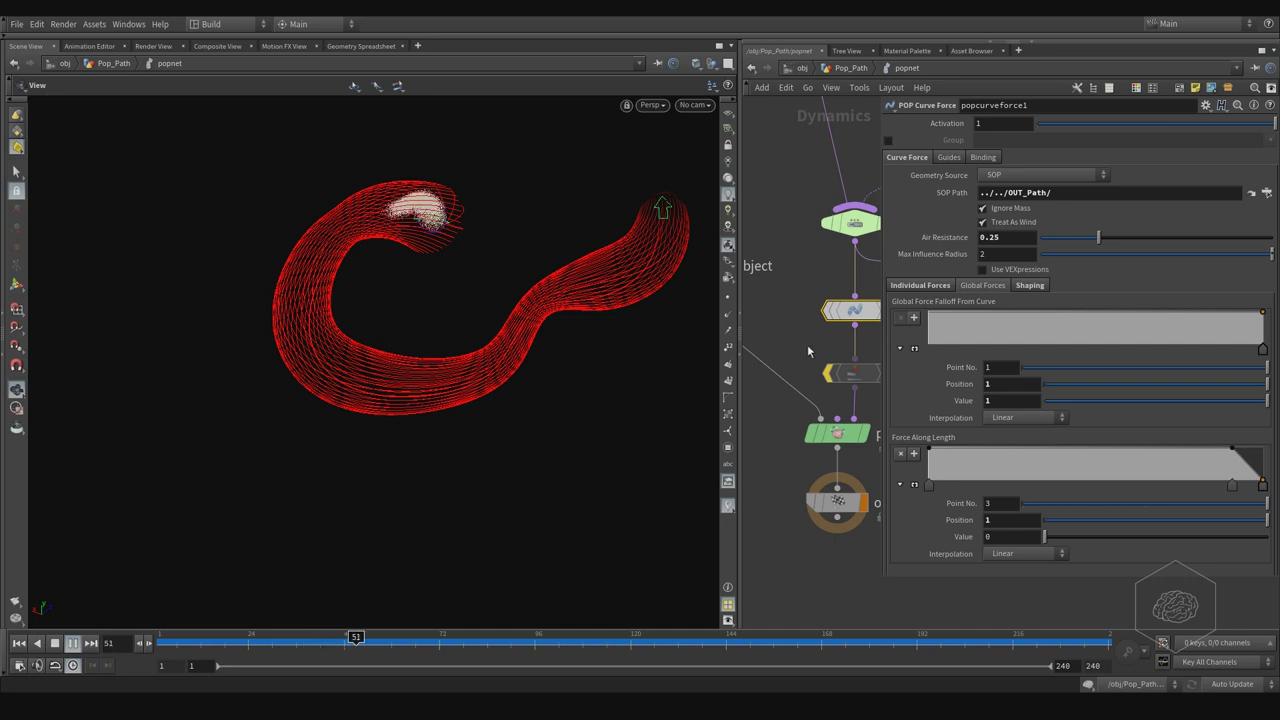
Return to popcurveforce1's individual force settings and enter a Follow Scale of 5
click(918, 288)
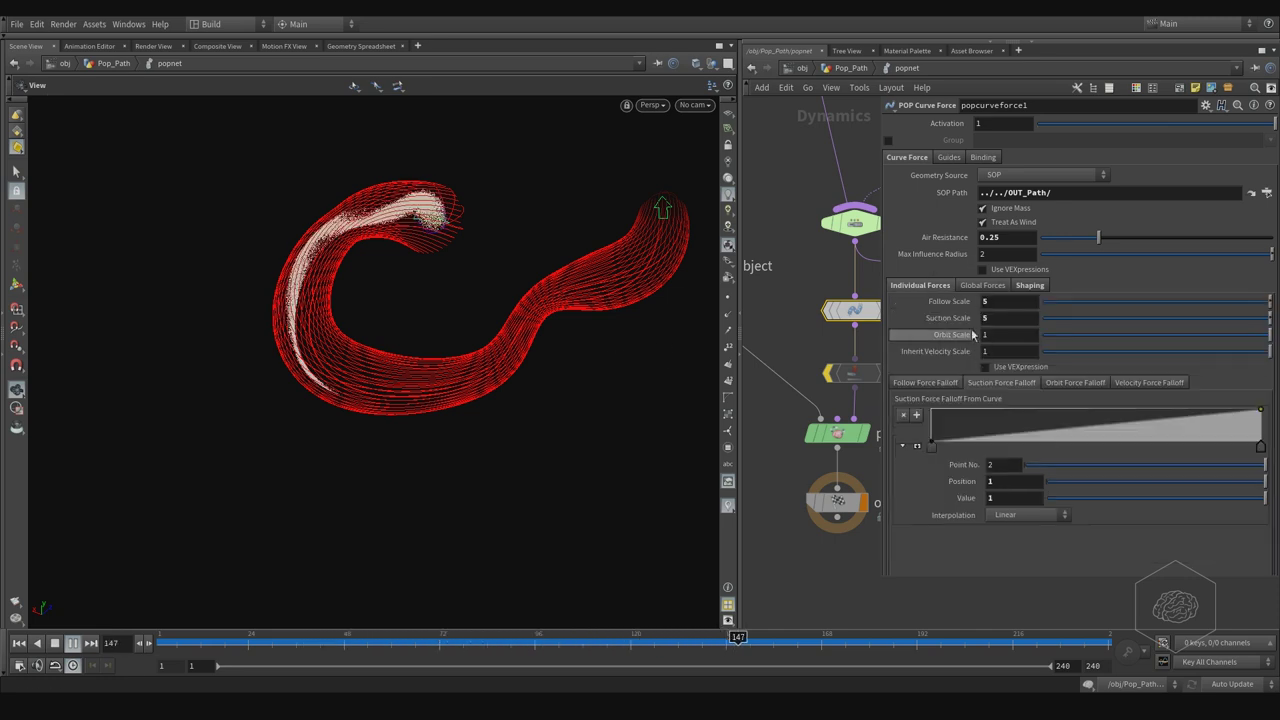
double_click(985, 300)
text(5)
key(Return)
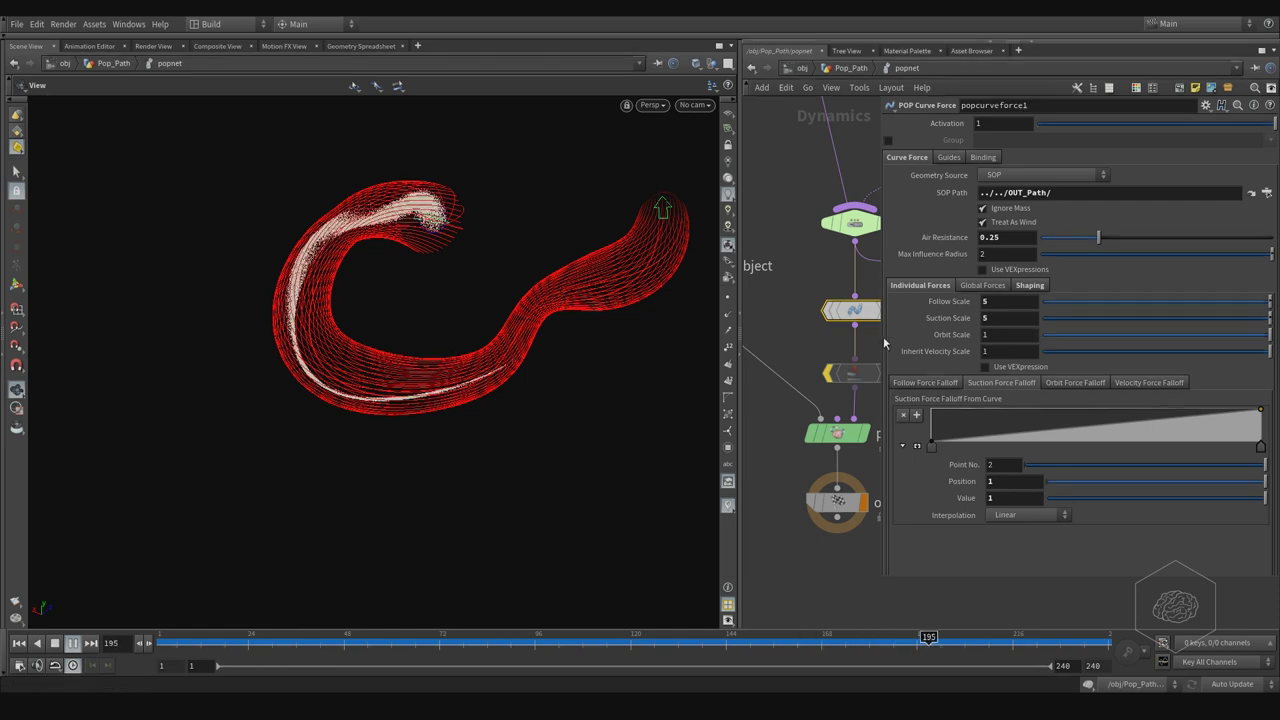
middle_drag(803, 327, 748, 340)
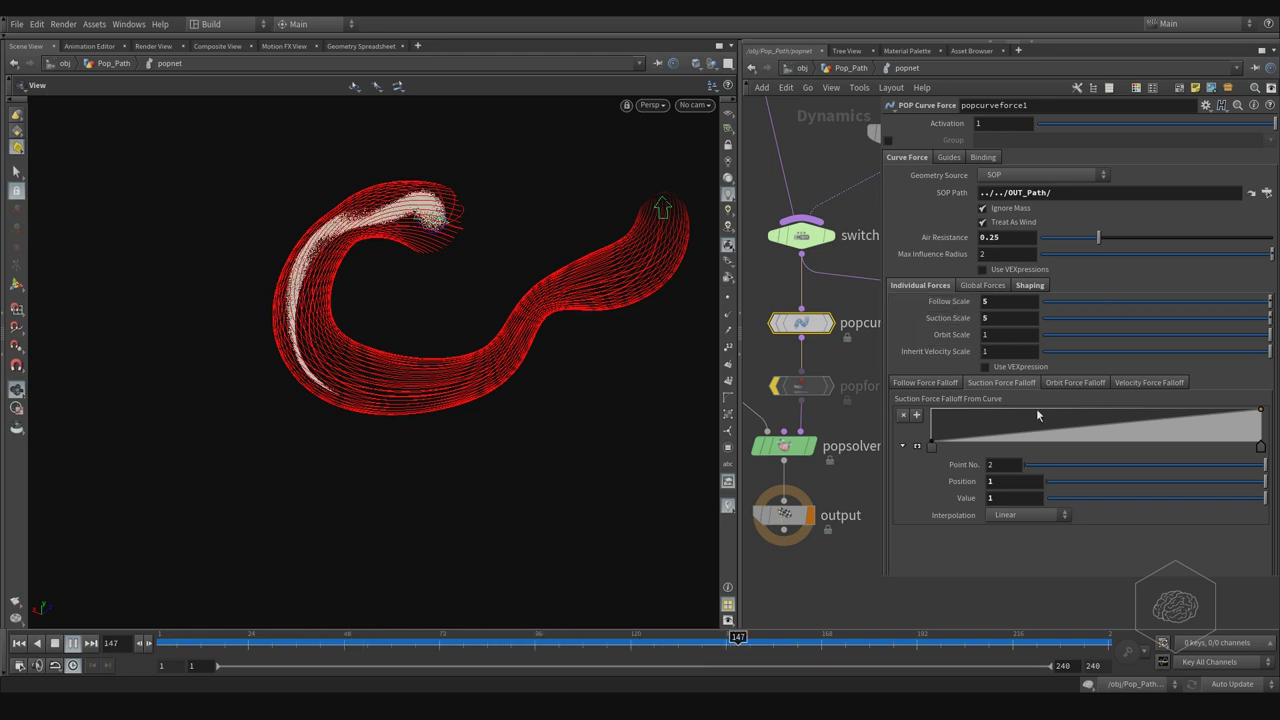
Display the Follow Force Falloff ramp in its compact size and view the particle flow from another angle
click(926, 382)
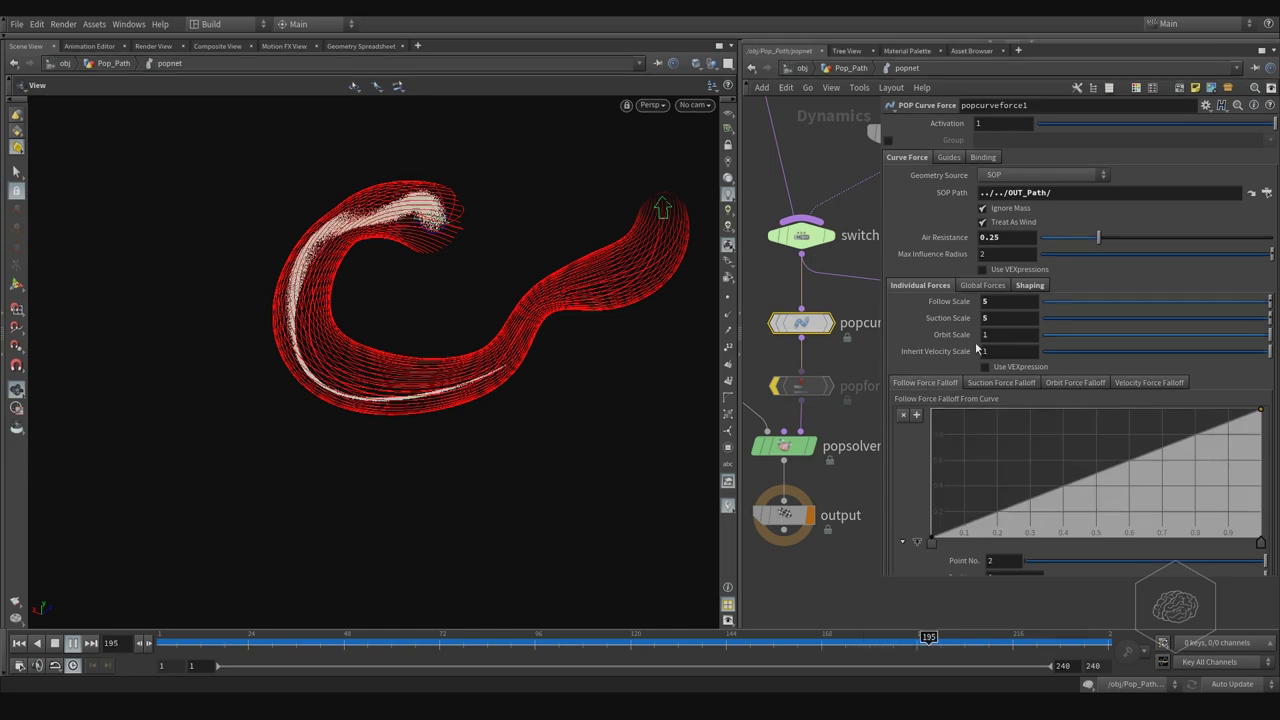
click(903, 541)
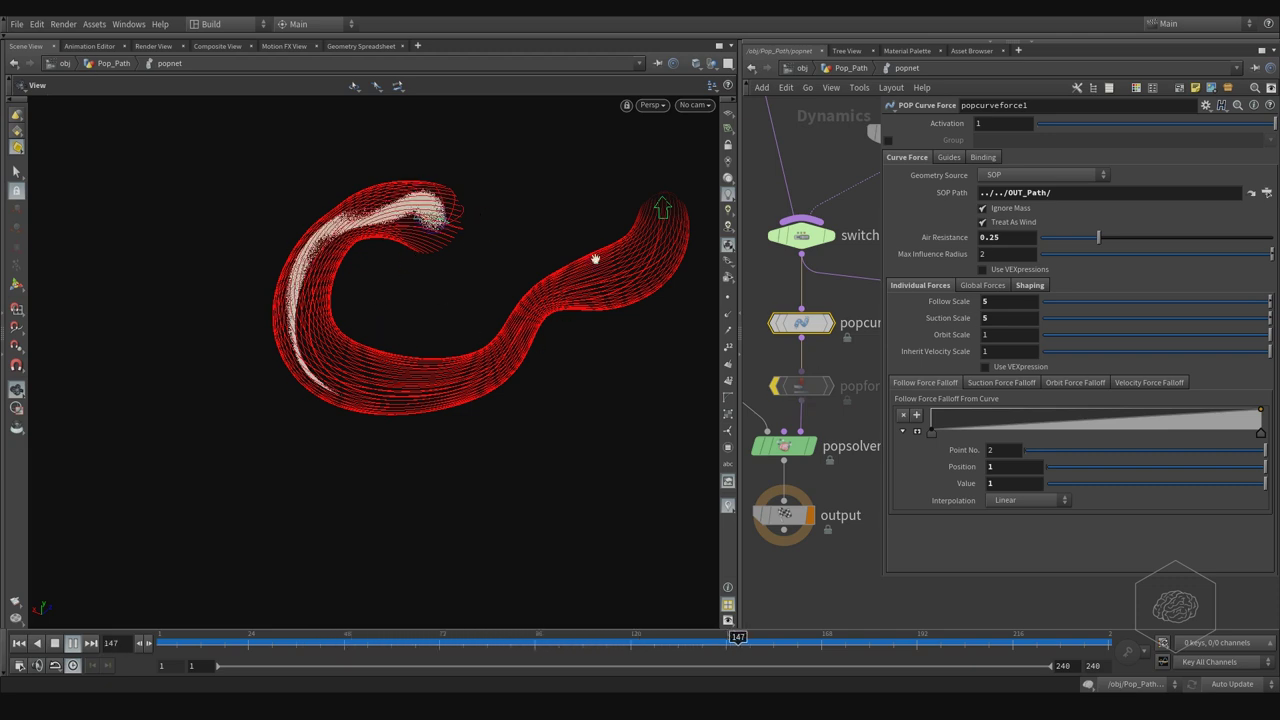
drag(493, 346, 300, 287)
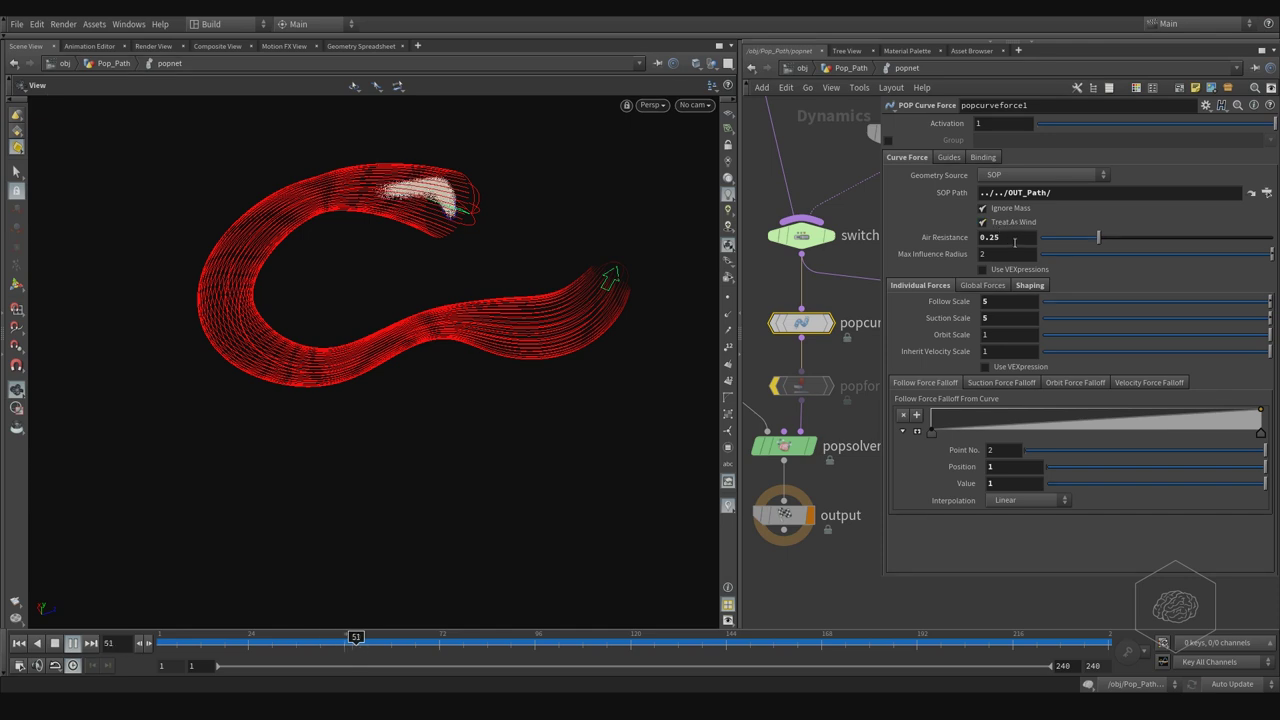
Enable the bypassed popforce1 node, set its Y force to 0.25, and replay the simulation with a close view of the bend
click(801, 385)
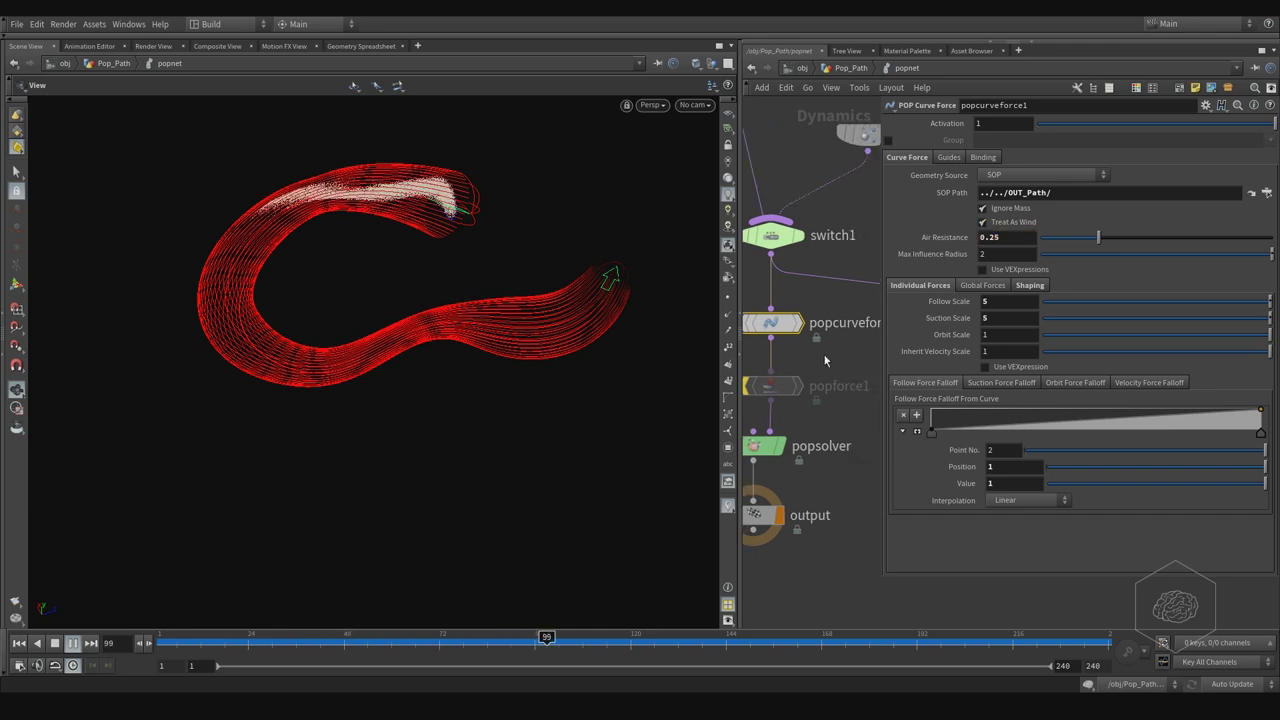
click(779, 387)
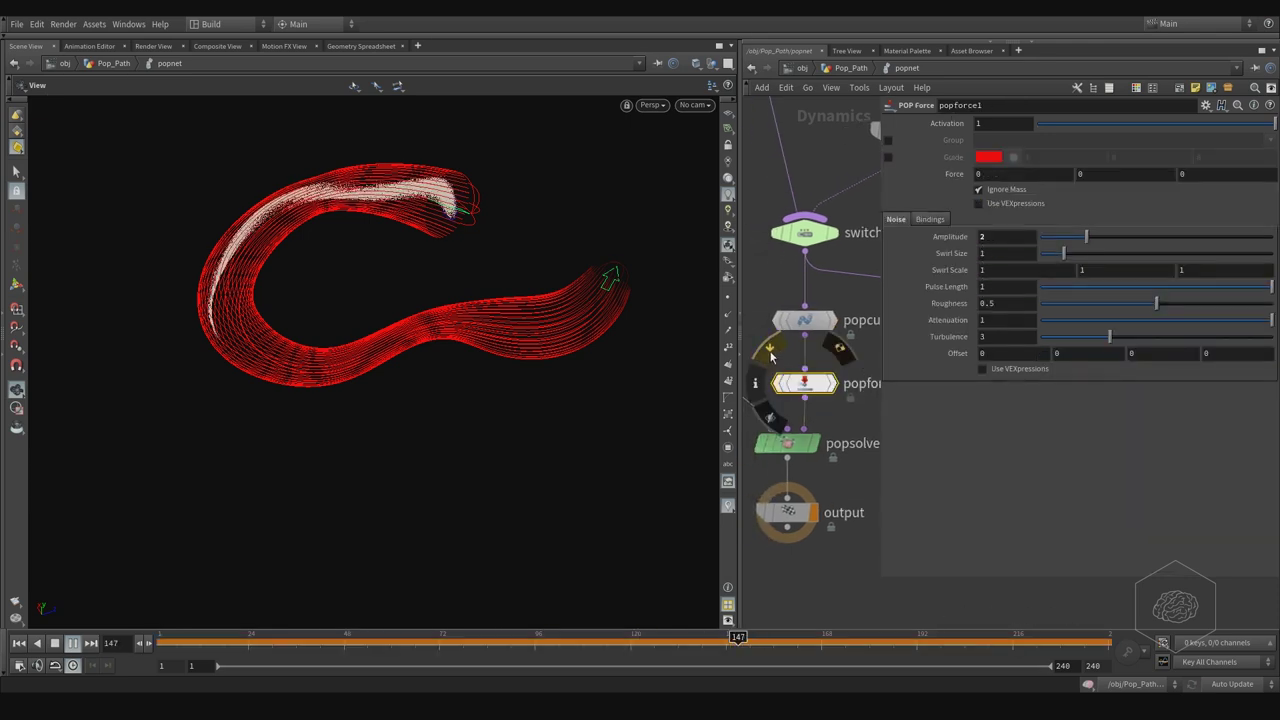
click(19, 643)
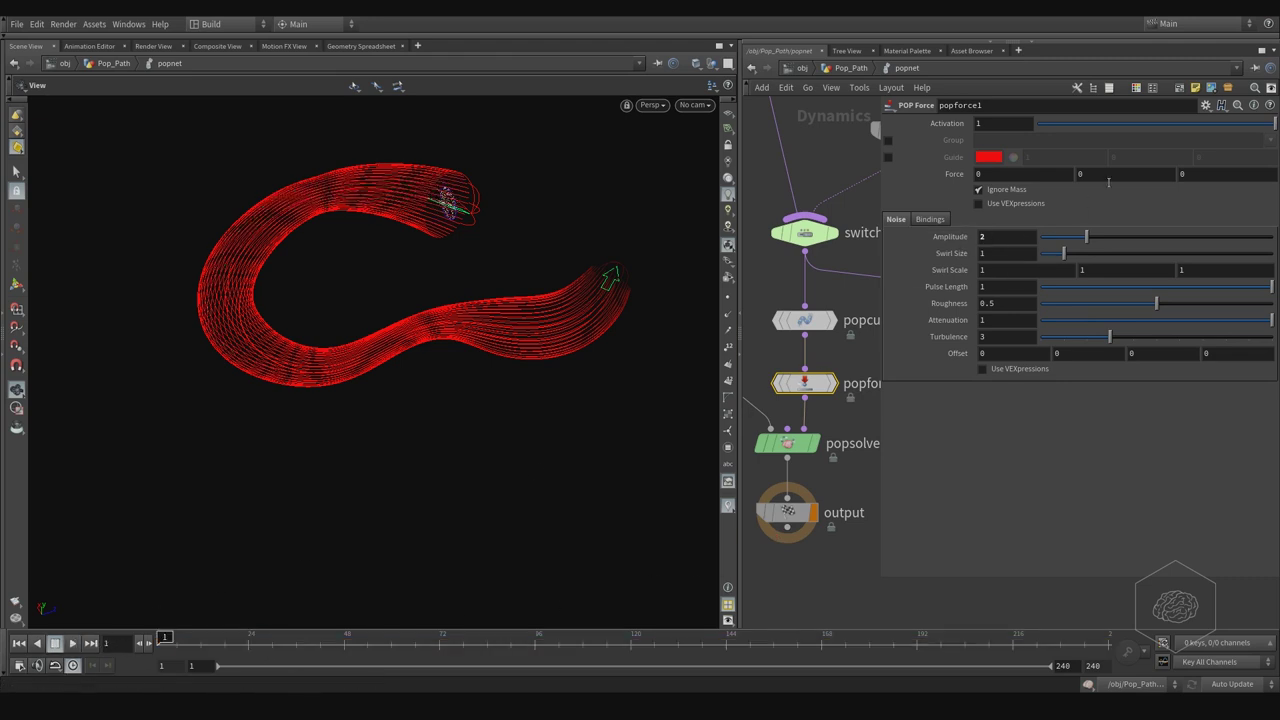
text(0.25)
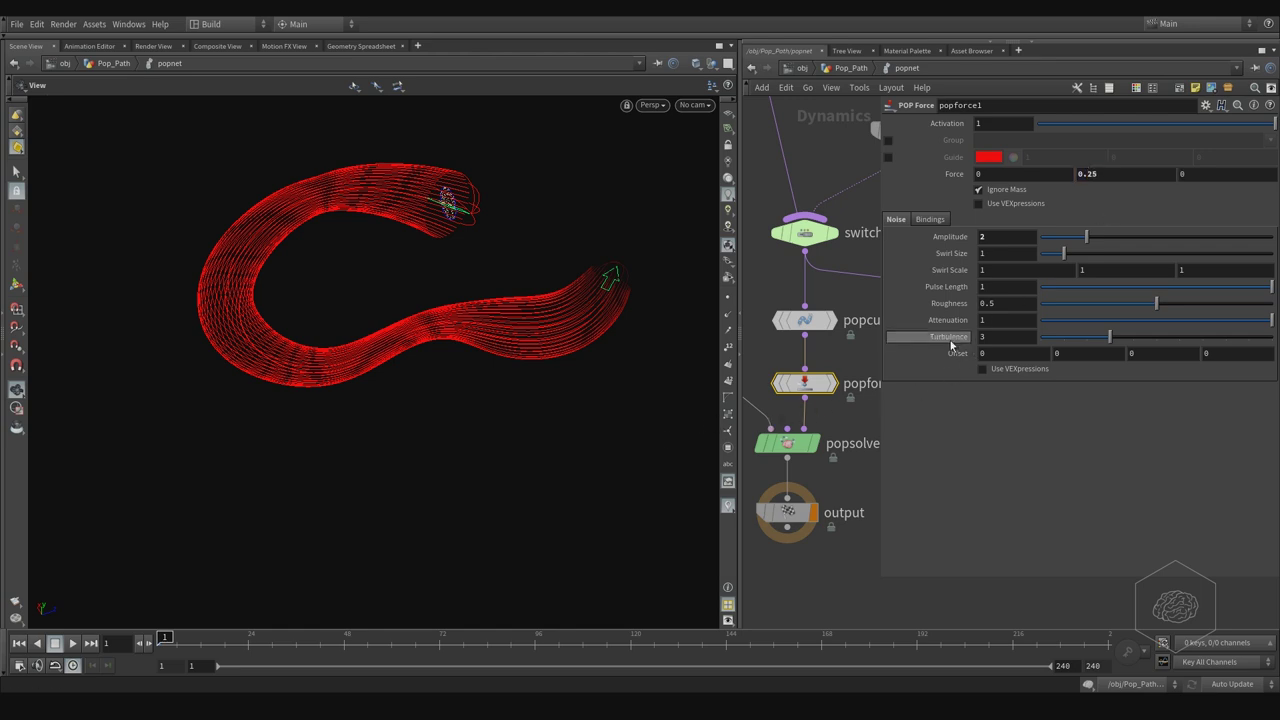
middle_drag(850, 291, 851, 271)
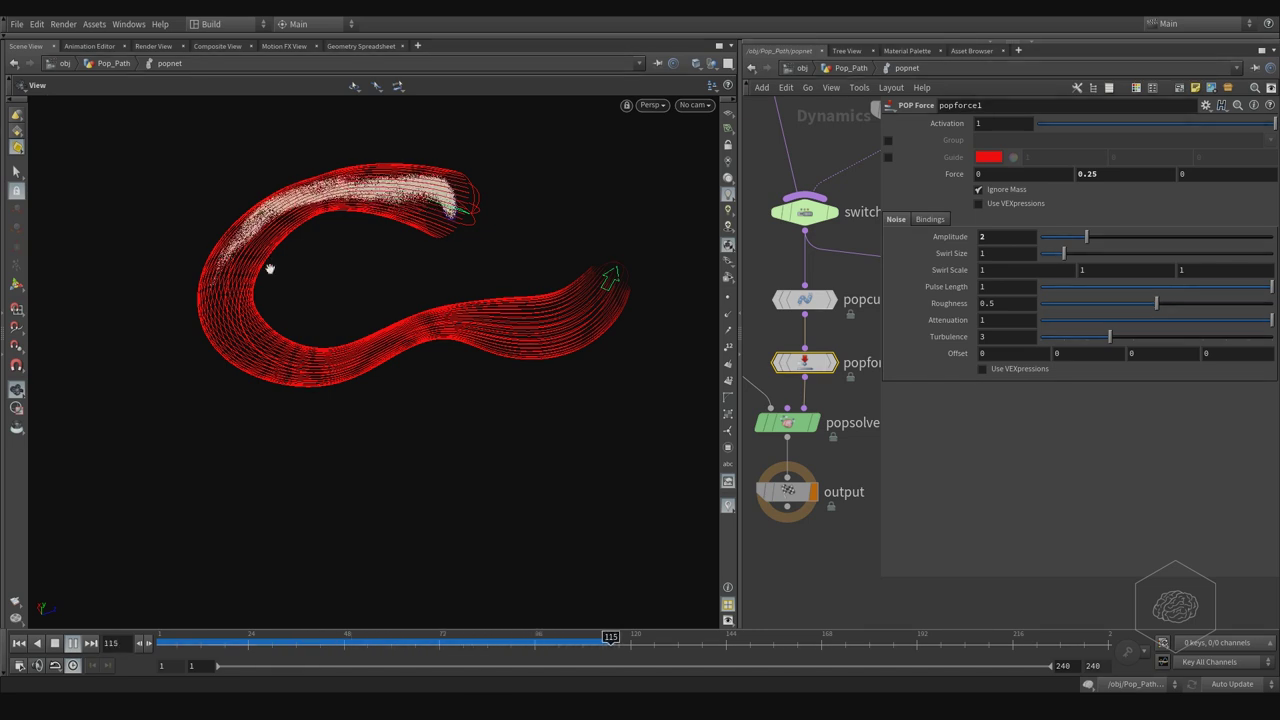
drag(335, 315, 302, 350)
right_drag(302, 350, 438, 300)
scroll(437, 300, up, 2)
In popcurveforce1's guide settings, enable Show Curve Only and turn off Show Guide Geometry, and rewind with the output node selected
click(804, 299)
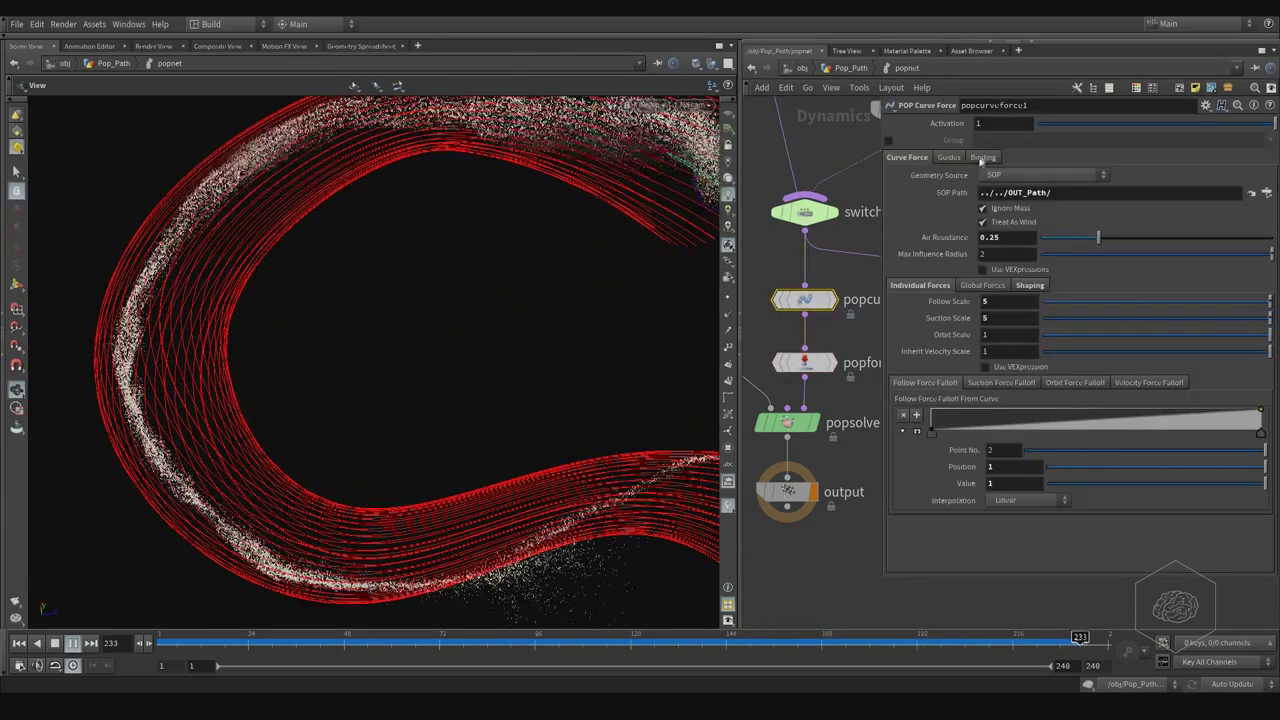
click(990, 176)
click(989, 175)
click(985, 222)
click(989, 175)
click(788, 491)
click(19, 643)
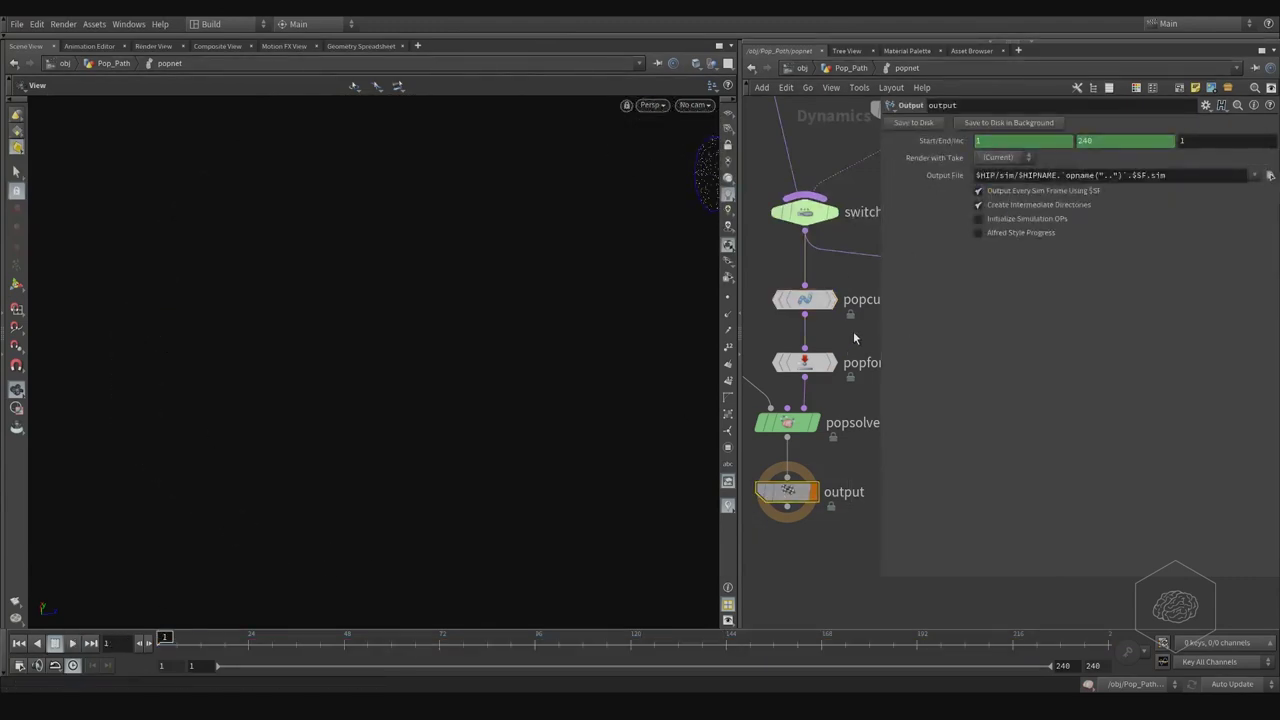
Turn Show Guide Geometry back on for popcurveforce1 and return to its Curve Force settings
click(805, 300)
click(983, 175)
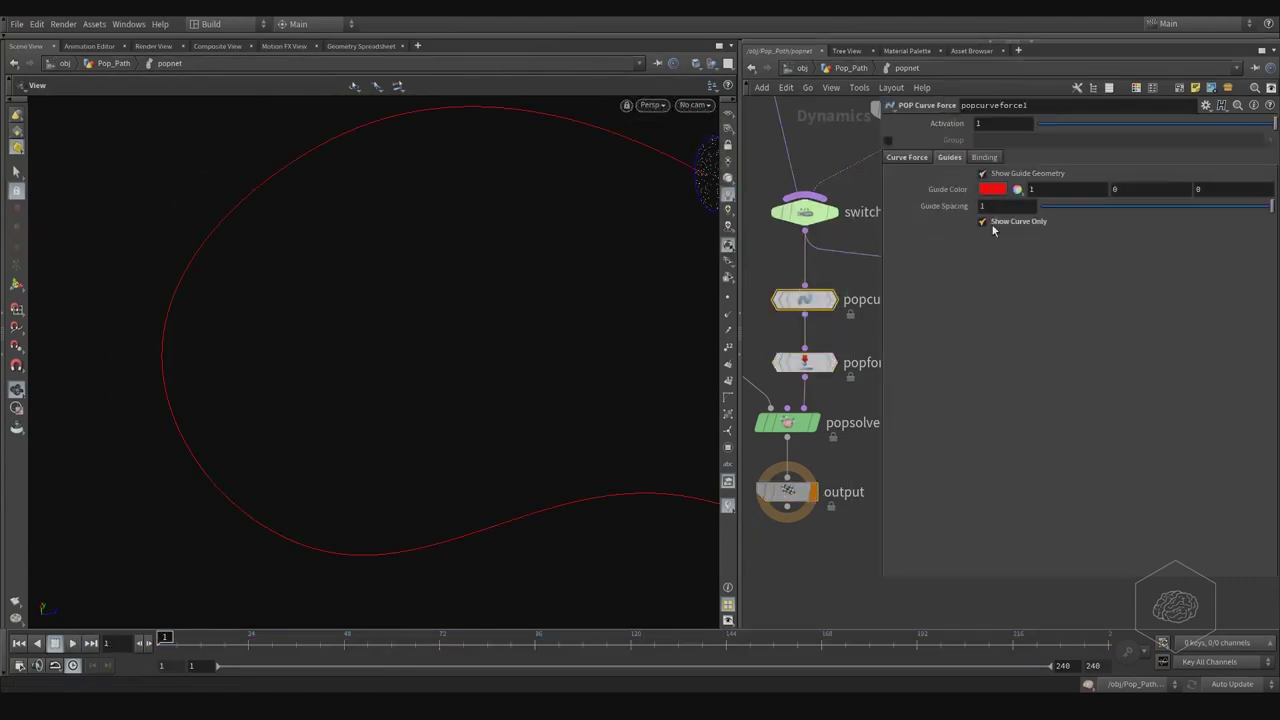
click(907, 157)
Select the output node, play the simulation, and examine how the particles travel along the guide curve
click(810, 489)
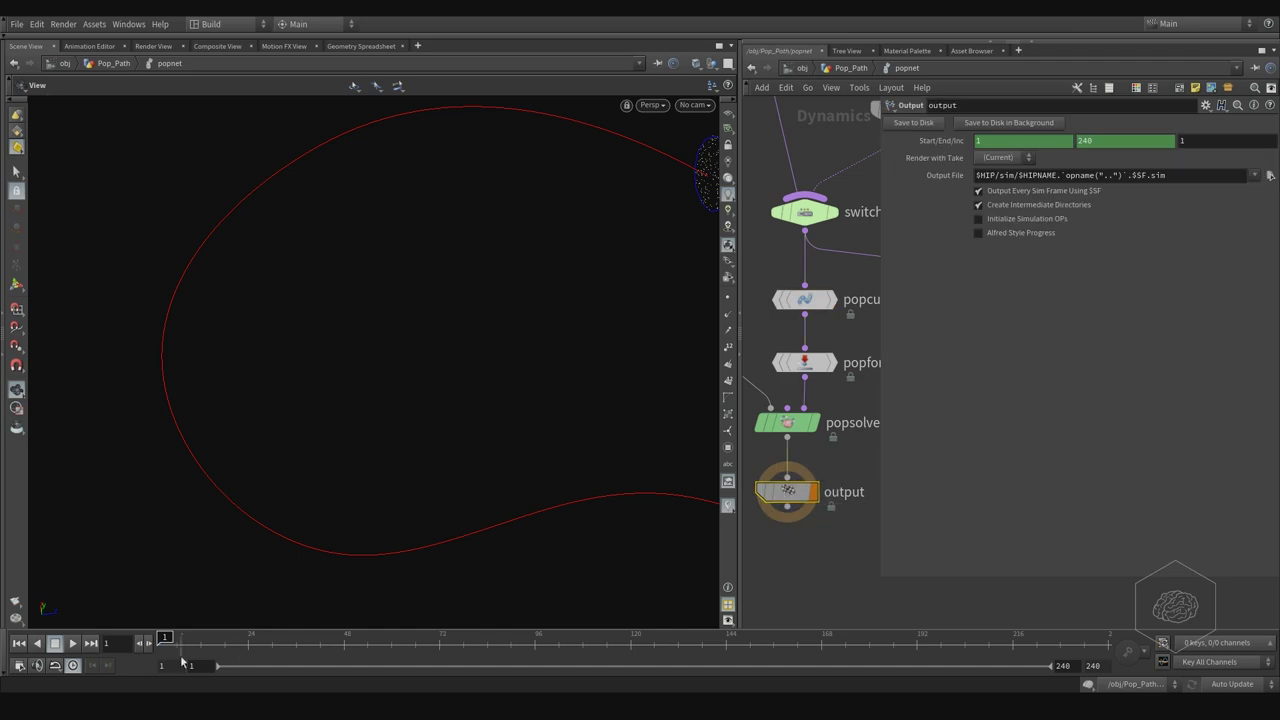
click(74, 644)
middle_drag(558, 224, 514, 251)
right_drag(346, 272, 328, 307)
middle_drag(435, 376, 415, 365)
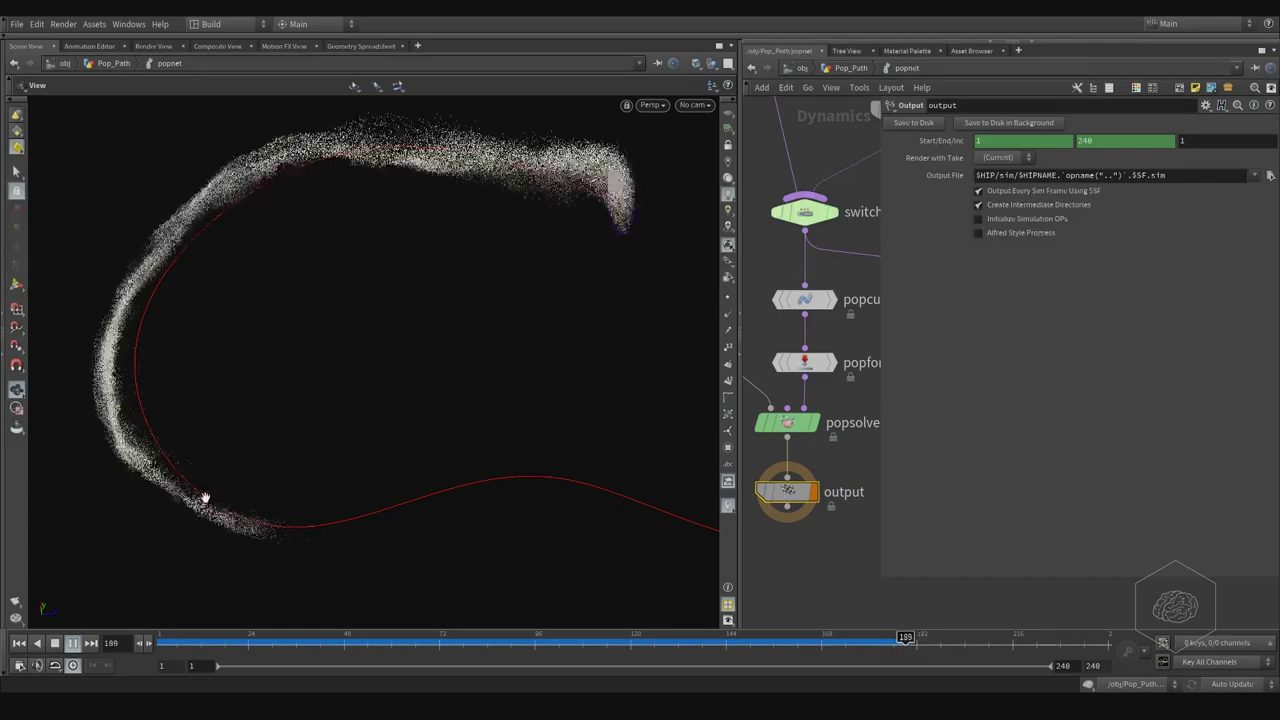
Extend the playback range to end at frame 500 and examine the longer simulation around the far end of the guide curve
middle_drag(398, 412, 377, 397)
right_drag(377, 397, 275, 400)
middle_drag(420, 416, 384, 414)
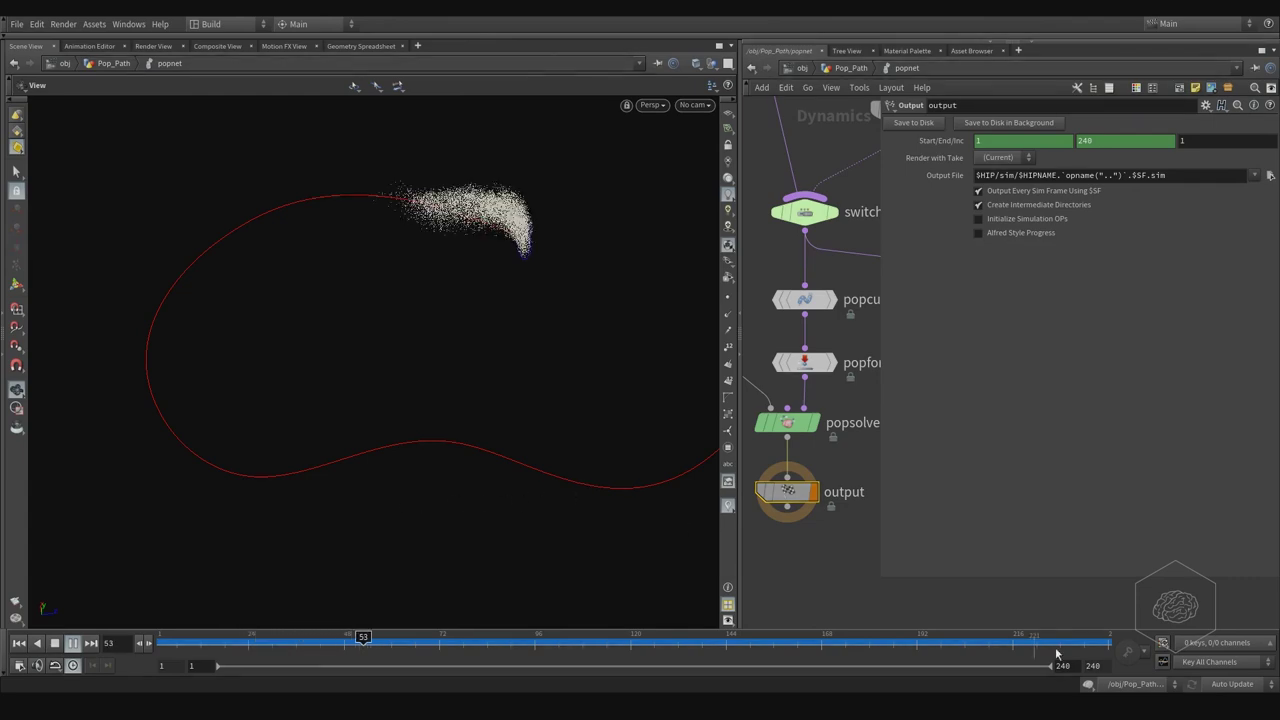
text(500)
key(Tab)
text(5)
text(5)
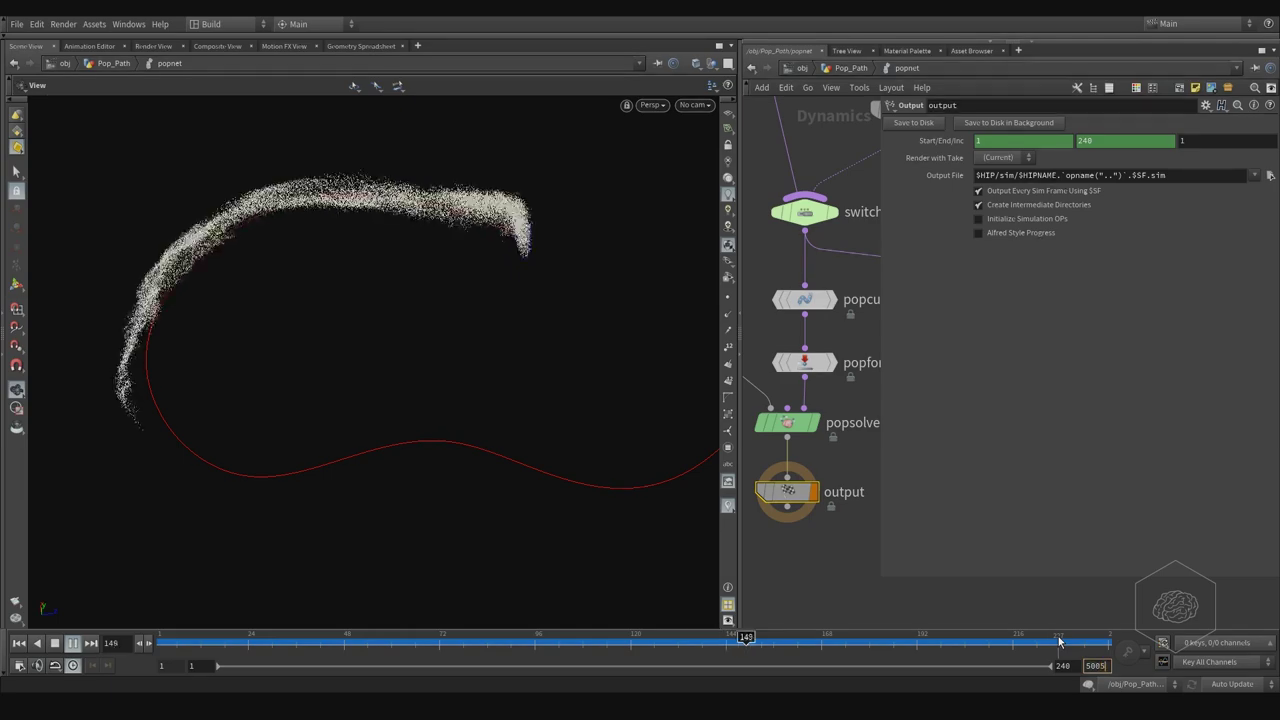
key(Return)
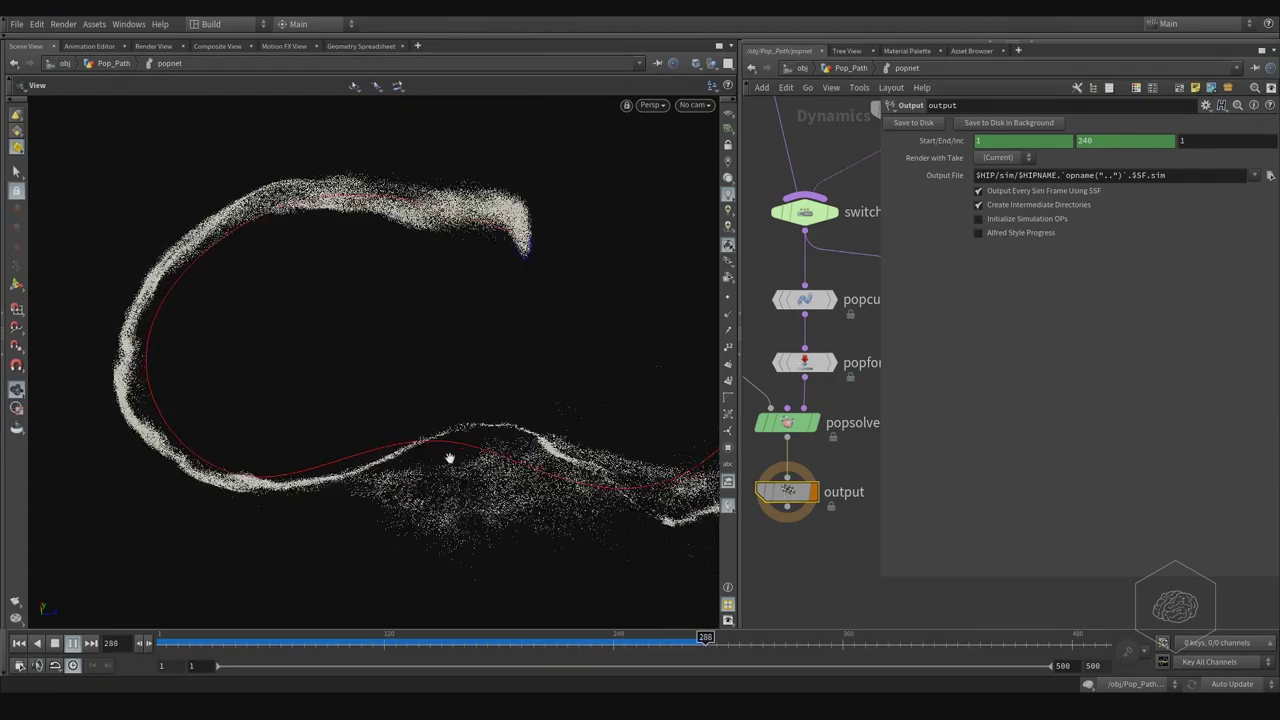
drag(563, 469, 420, 412)
drag(597, 429, 493, 302)
right_drag(493, 302, 363, 366)
middle_drag(363, 366, 465, 296)
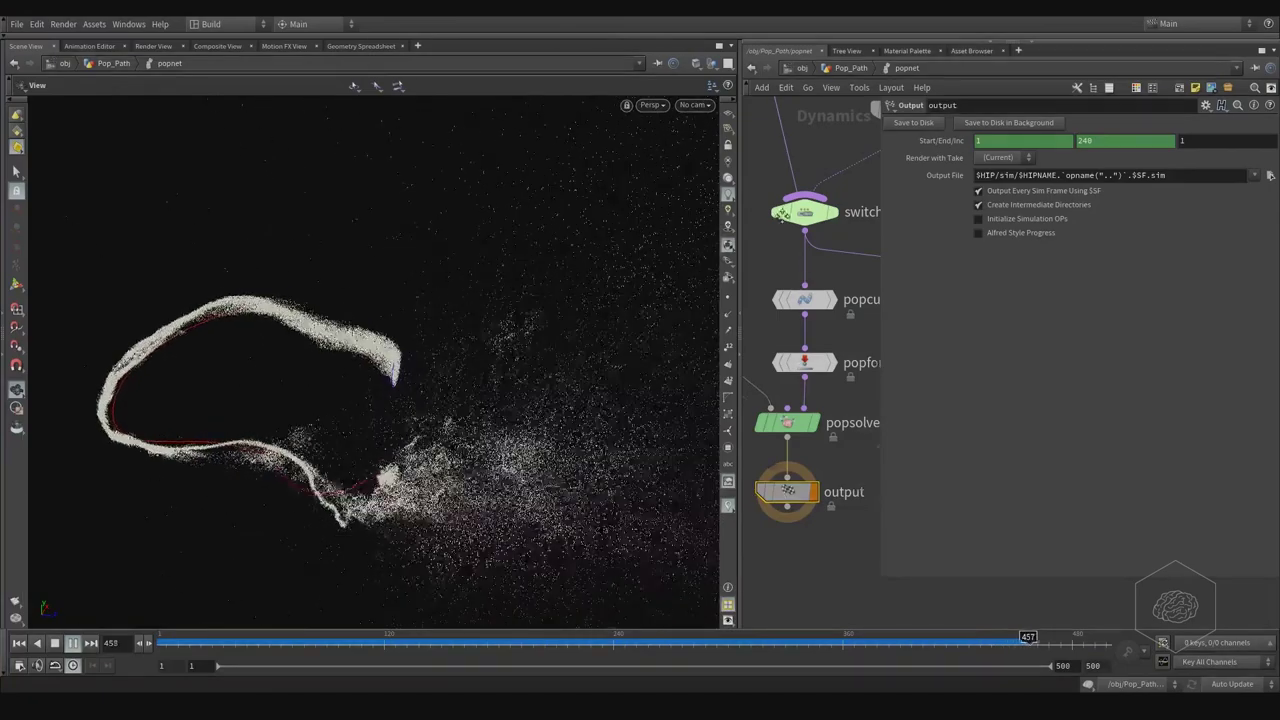
Select the source_first_input1 node, look through its Attributes and Source settings, and open its Birth settings
middle_drag(766, 168, 789, 297)
click(786, 160)
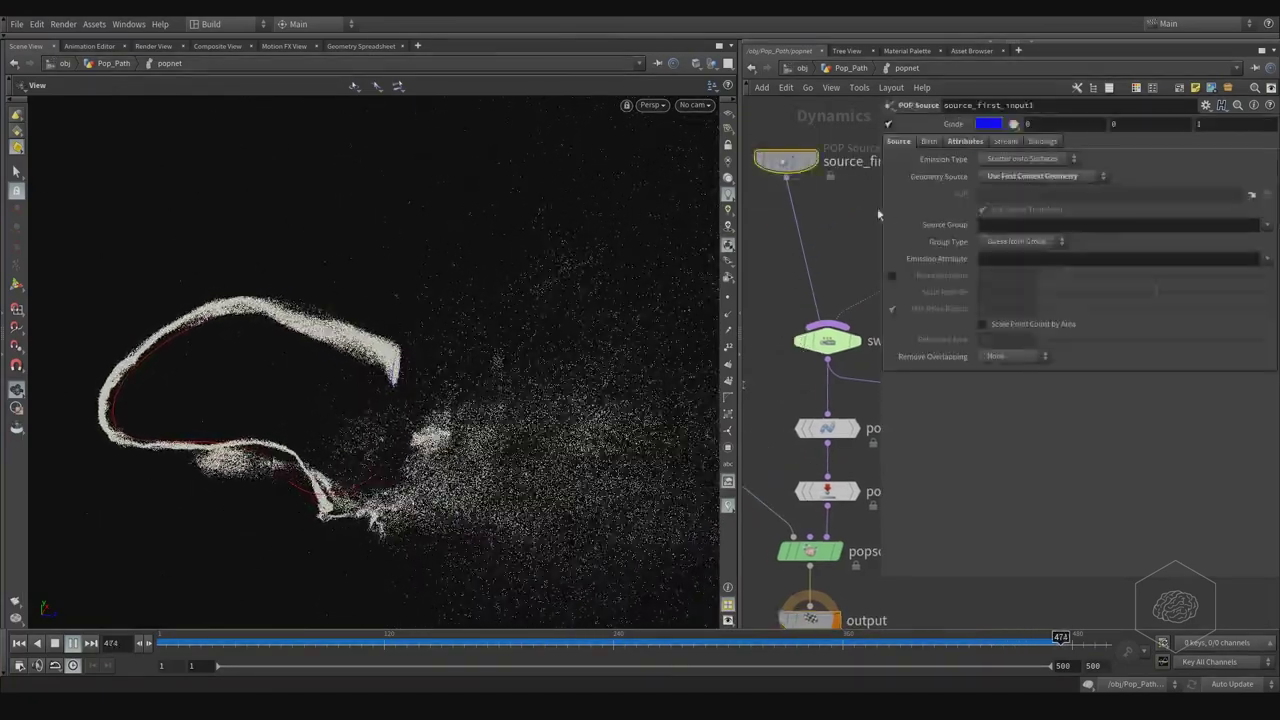
click(971, 141)
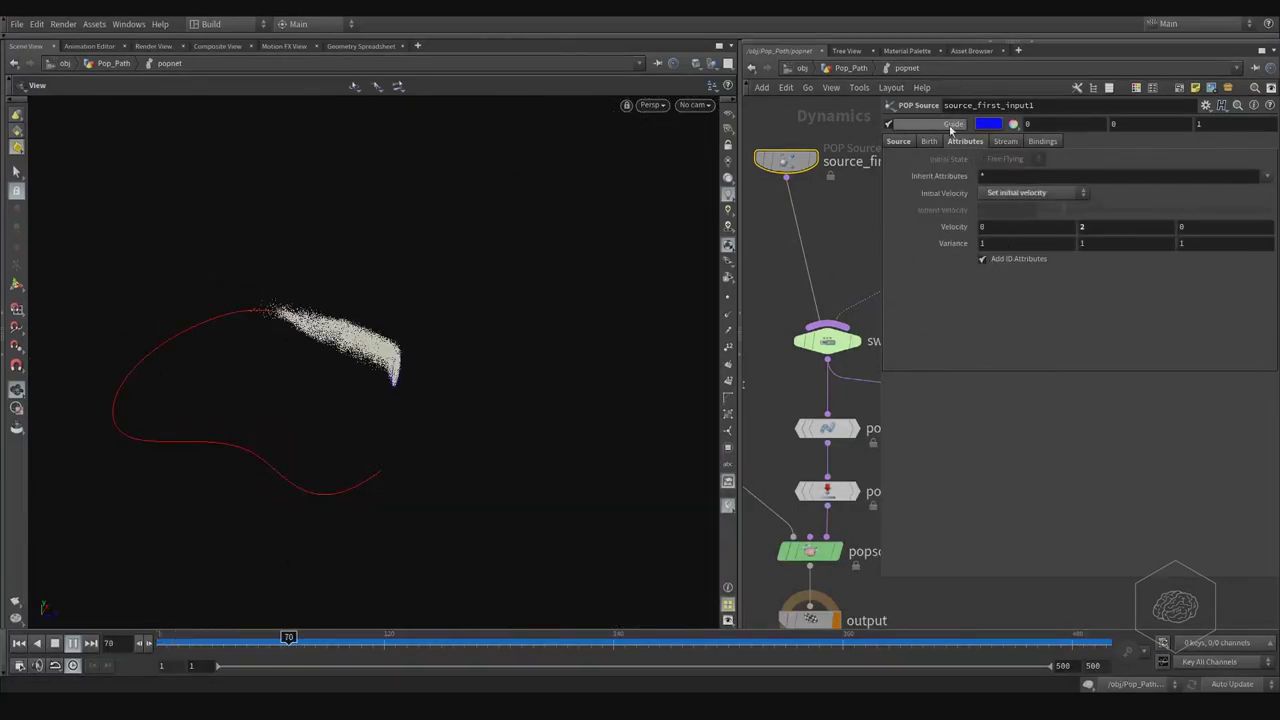
click(902, 143)
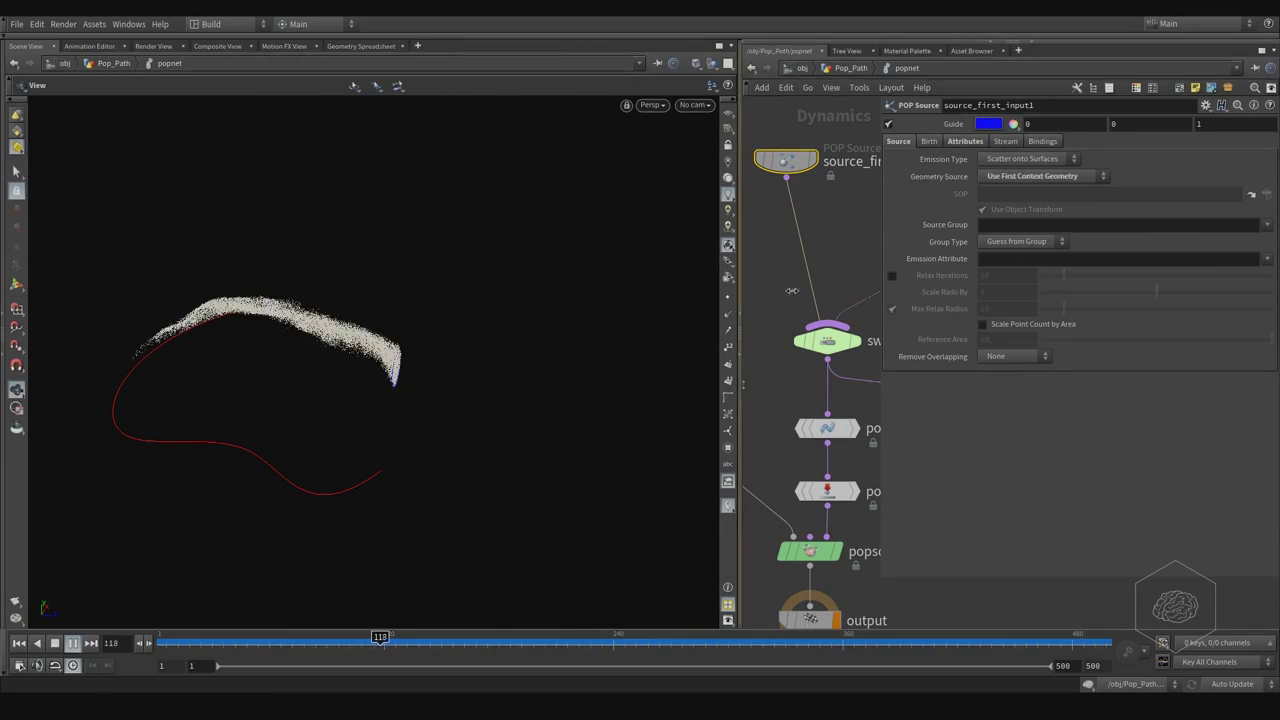
click(929, 141)
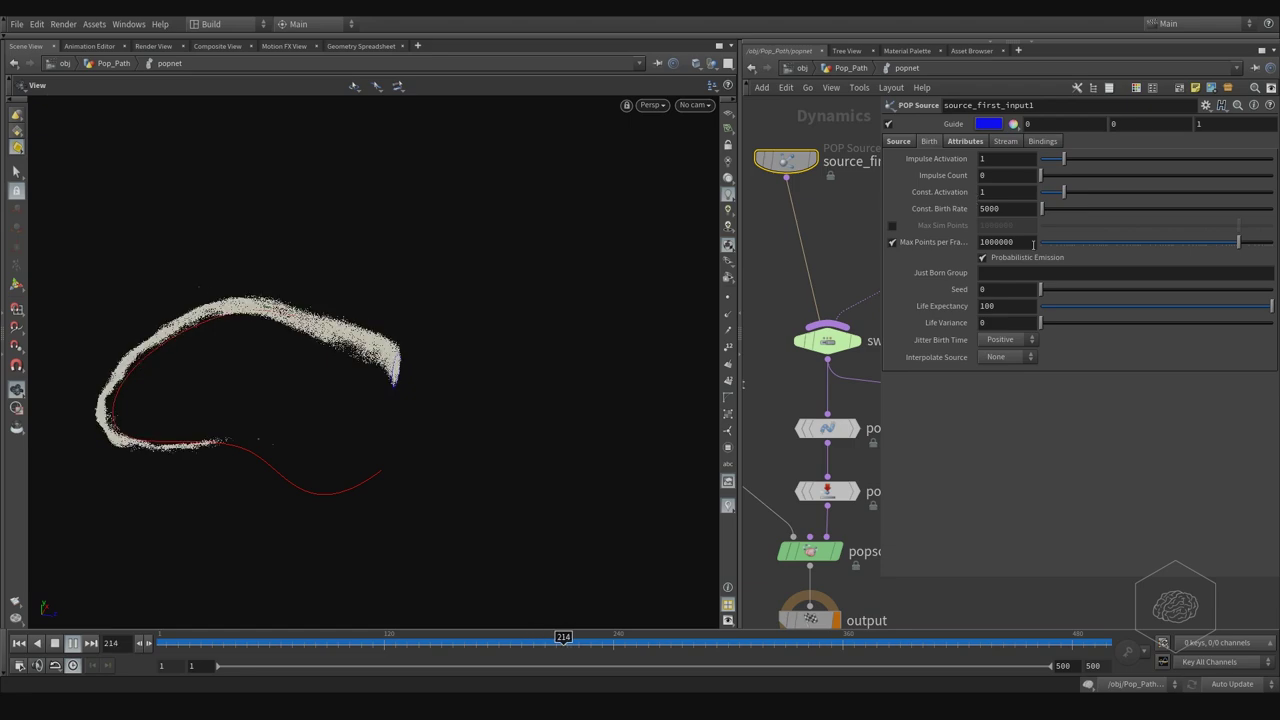